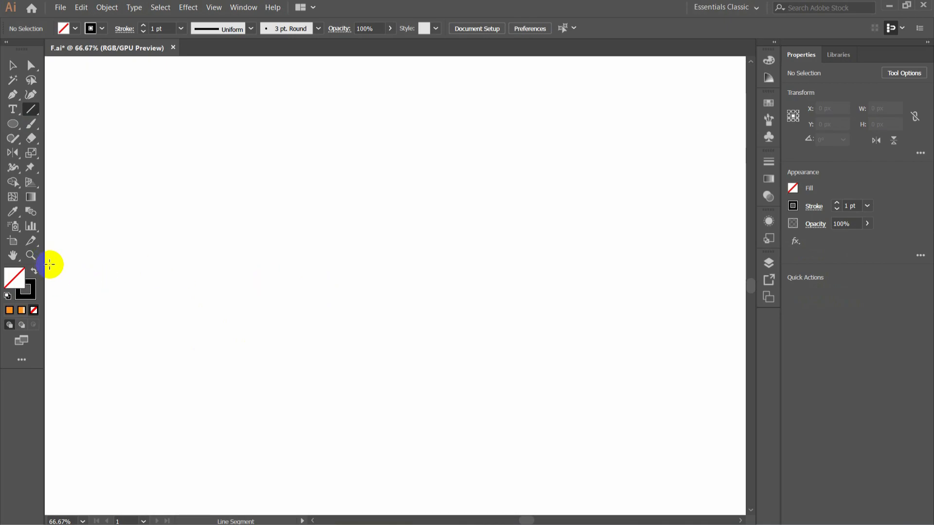
- Draw a horizontal line about 1083 px long across the middle of the canvas and set its stroke to 0.5 pt
{"action": "left_click_drag", "start_coordinate": [50, 265], "coordinate": [738, 273]}
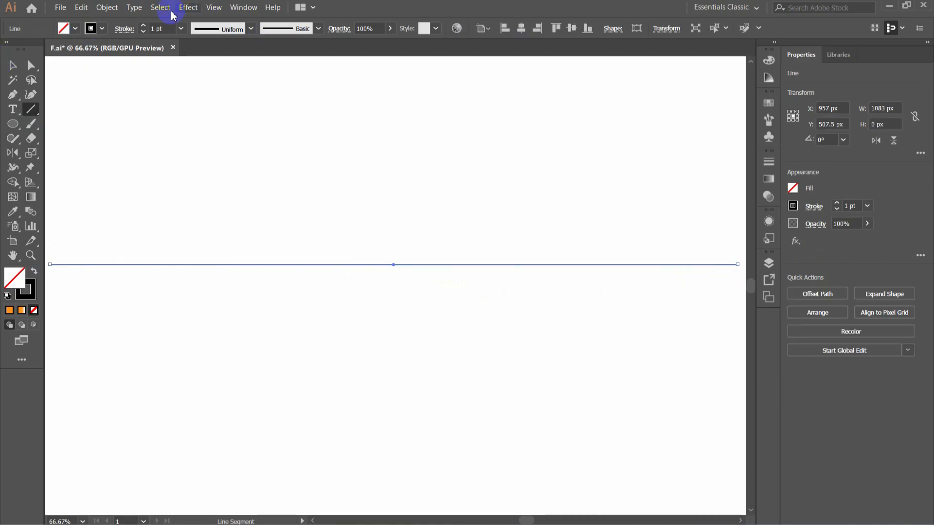
{"action": "left_click", "coordinate": [143, 32]}
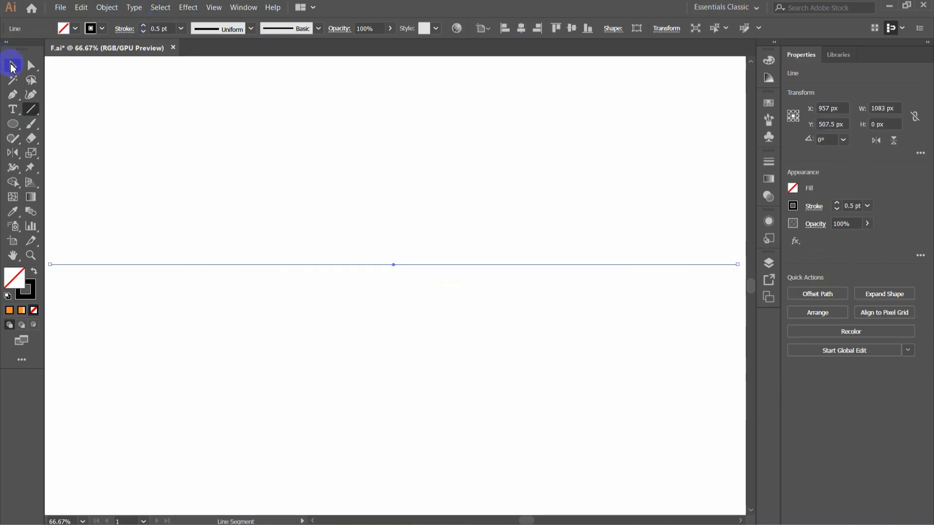
{"action": "left_click", "coordinate": [14, 69]}
- Create a copy of the horizontal line rotated 90° about its centre
{"action": "left_click_drag", "start_coordinate": [11, 152], "coordinate": [70, 159]}
{"action": "double_click", "coordinate": [12, 154]}
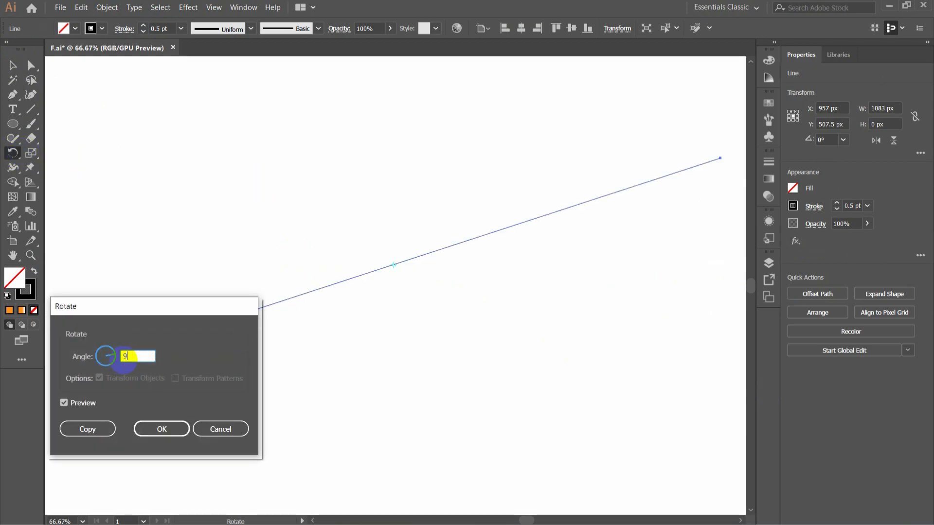
{"action": "left_click", "coordinate": [87, 429]}
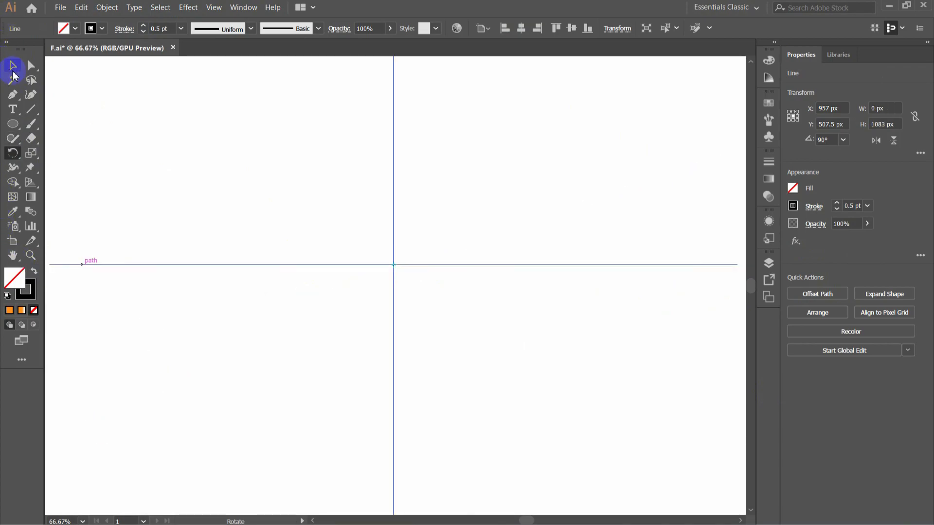
- Lock both crossing lines so they serve as fixed guides
{"action": "left_click", "coordinate": [12, 68]}
{"action": "left_click_drag", "start_coordinate": [470, 223], "coordinate": [362, 276]}
{"action": "left_click", "coordinate": [105, 6]}
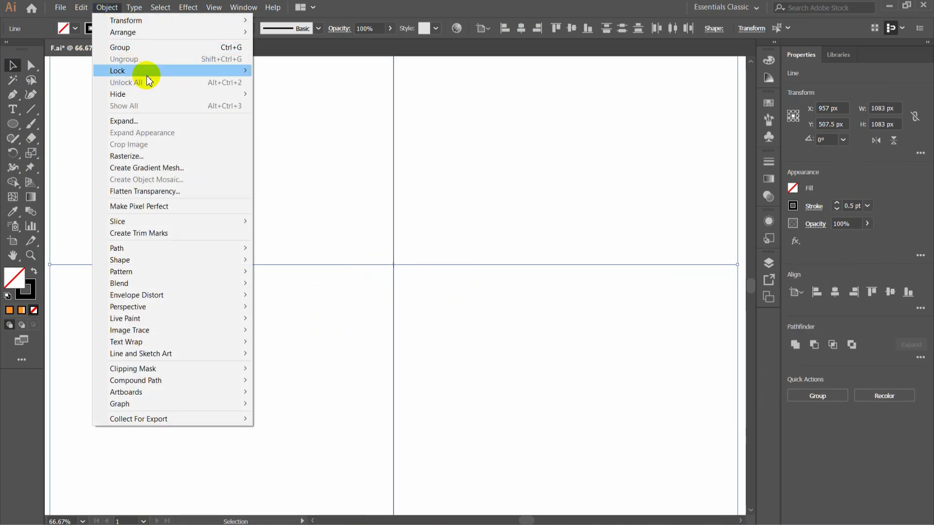
{"action": "mouse_move", "coordinate": [146, 75]}
{"action": "left_click", "coordinate": [302, 72]}
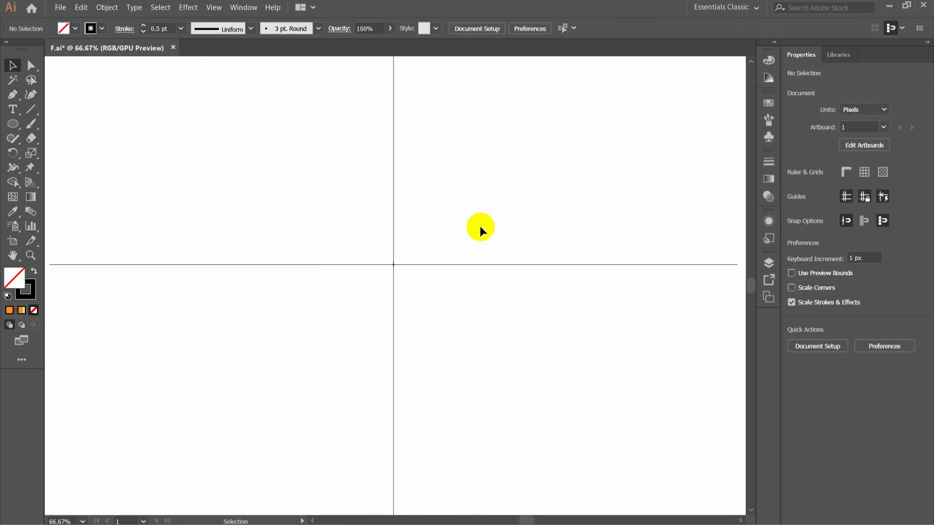
- Draw a circle about 298 px in diameter centred on the intersection of the guide lines
{"action": "left_click_drag", "start_coordinate": [13, 125], "coordinate": [83, 160]}
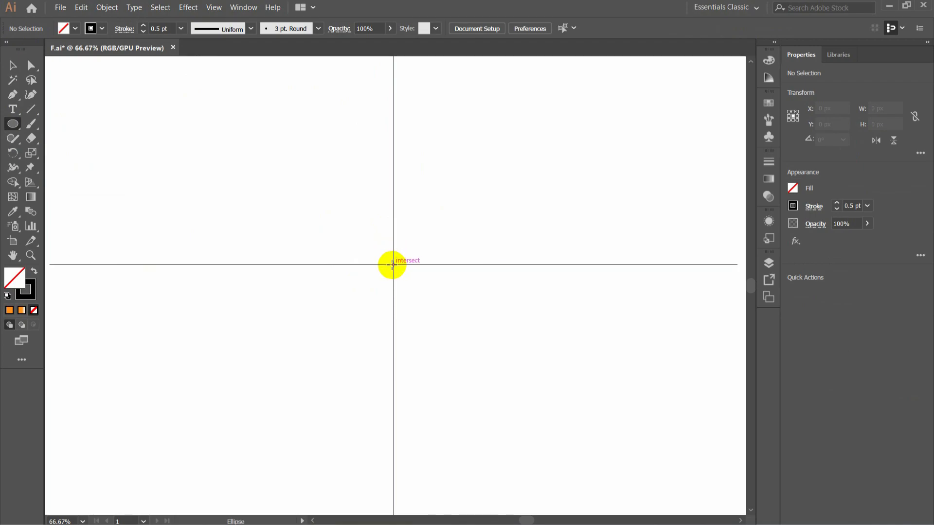
{"action": "left_click_drag", "start_coordinate": [394, 264], "coordinate": [488, 314]}
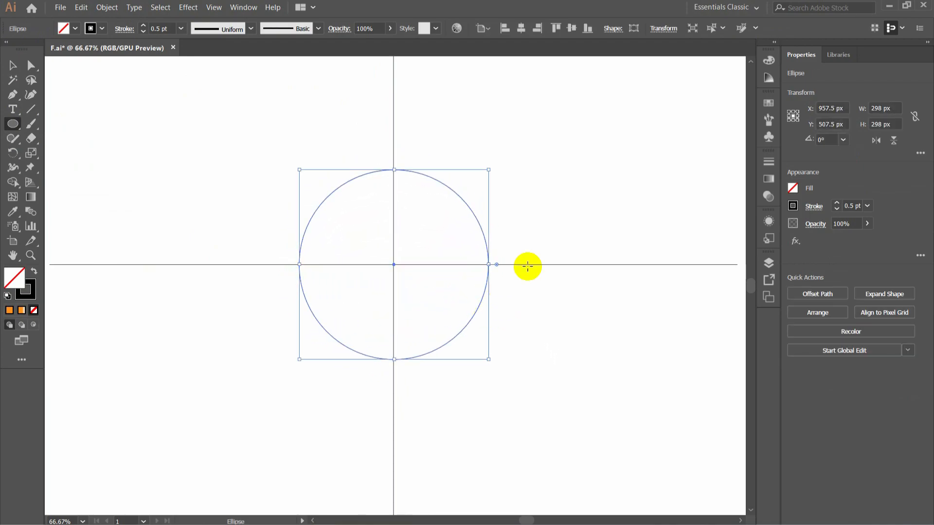
{"action": "left_click", "coordinate": [13, 68]}
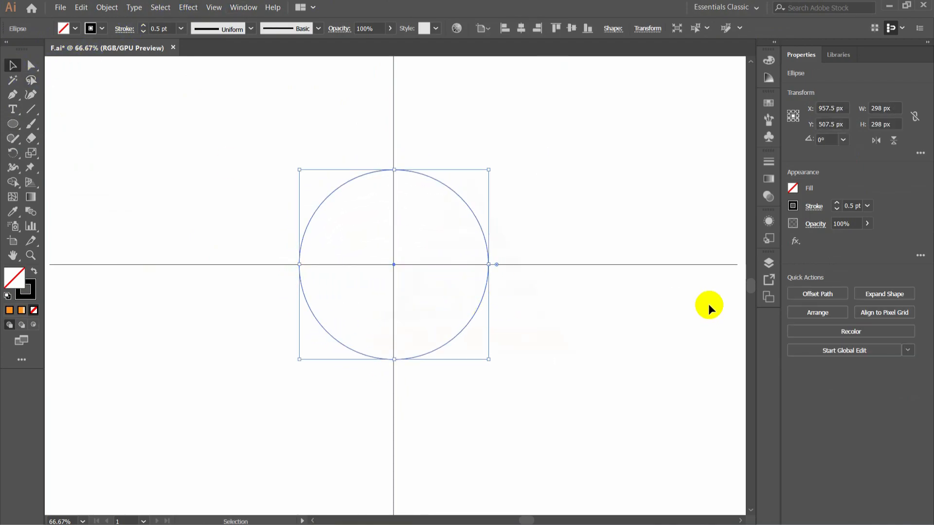
{"action": "left_click", "coordinate": [544, 285]}
- Draw an upward-bowed curve with the Pen tool from the circle's leftmost point to its lowest point
{"action": "left_click", "coordinate": [12, 95]}
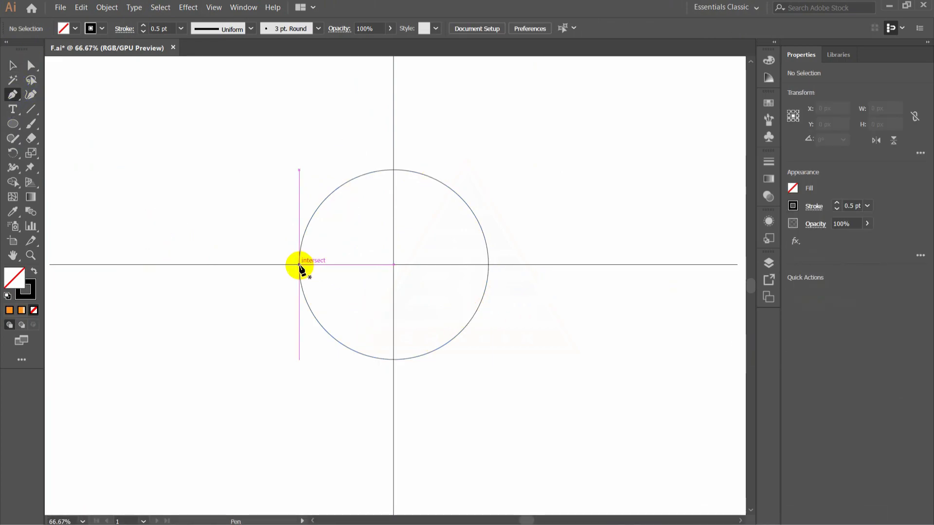
{"action": "left_click", "coordinate": [299, 265]}
{"action": "left_click", "coordinate": [394, 360]}
{"action": "left_click_drag", "start_coordinate": [395, 365], "coordinate": [431, 439]}
{"action": "left_click", "coordinate": [424, 378], "text": "ctrl"}
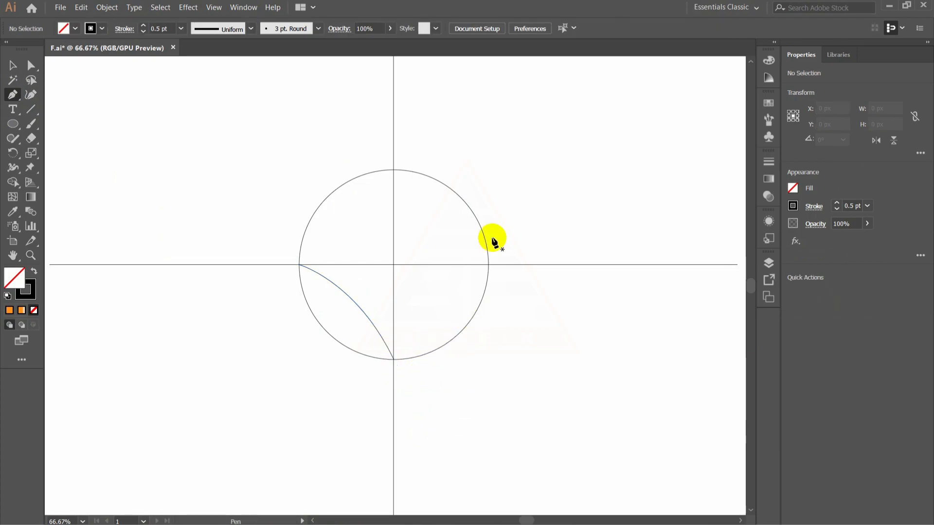
{"action": "left_click", "coordinate": [330, 281]}
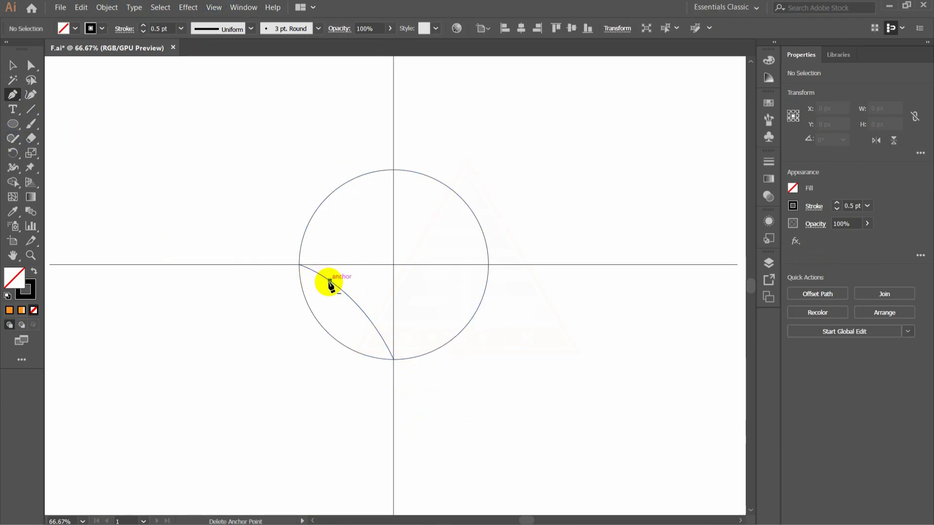
{"action": "key", "text": "ctrl+z"}
- Create a copy of the curve reflected across the vertical axis
{"action": "left_click", "coordinate": [8, 66]}
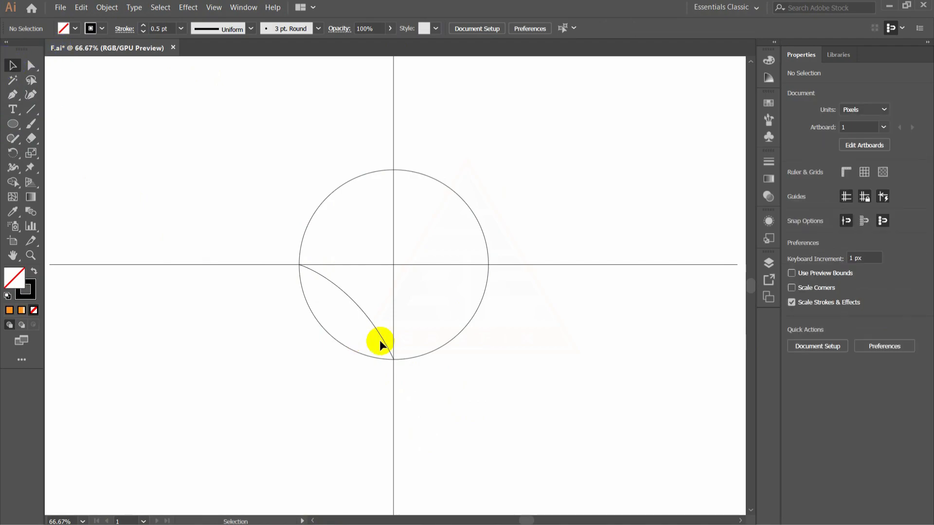
{"action": "left_click", "coordinate": [368, 327]}
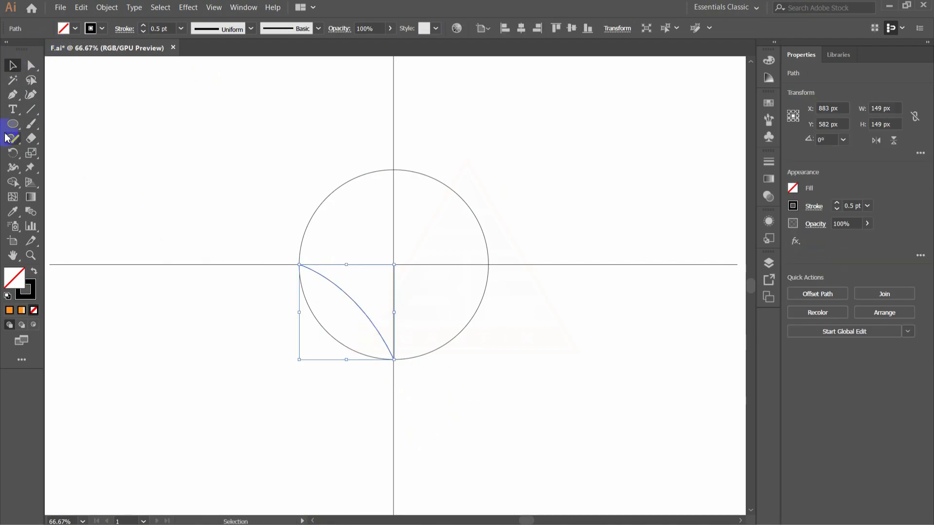
{"action": "left_click_drag", "start_coordinate": [12, 153], "coordinate": [71, 171]}
{"action": "double_click", "coordinate": [13, 153]}
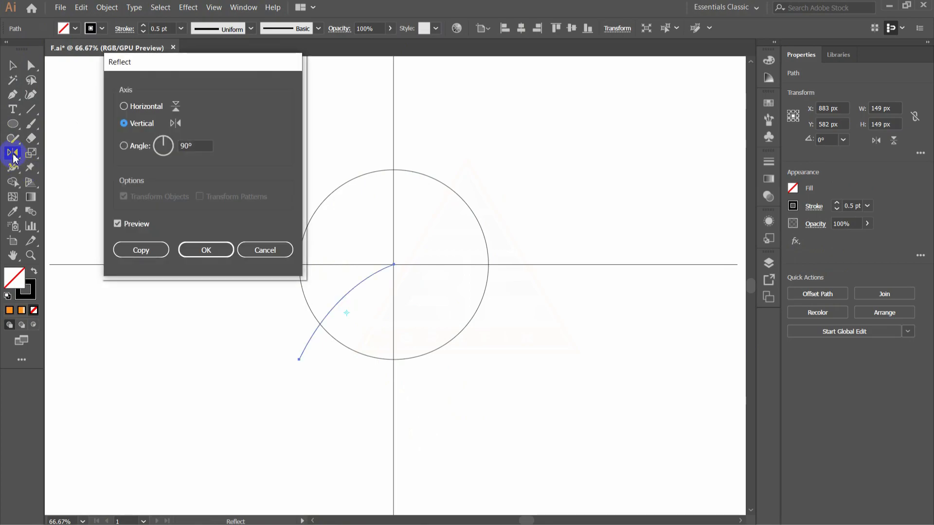
{"action": "left_click", "coordinate": [146, 249]}
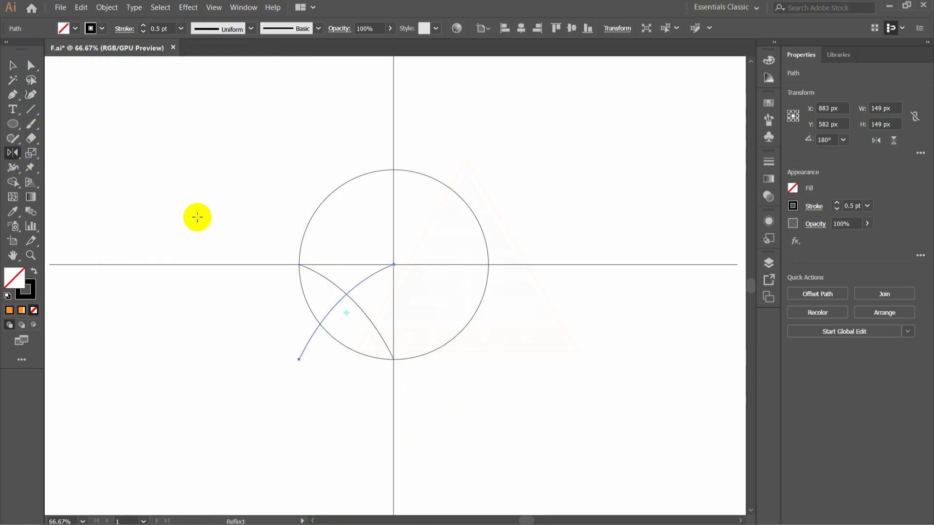
- Move the reflected curve into the circle's lower-right quarter, joining its lowest and rightmost points
{"action": "left_click", "coordinate": [14, 64]}
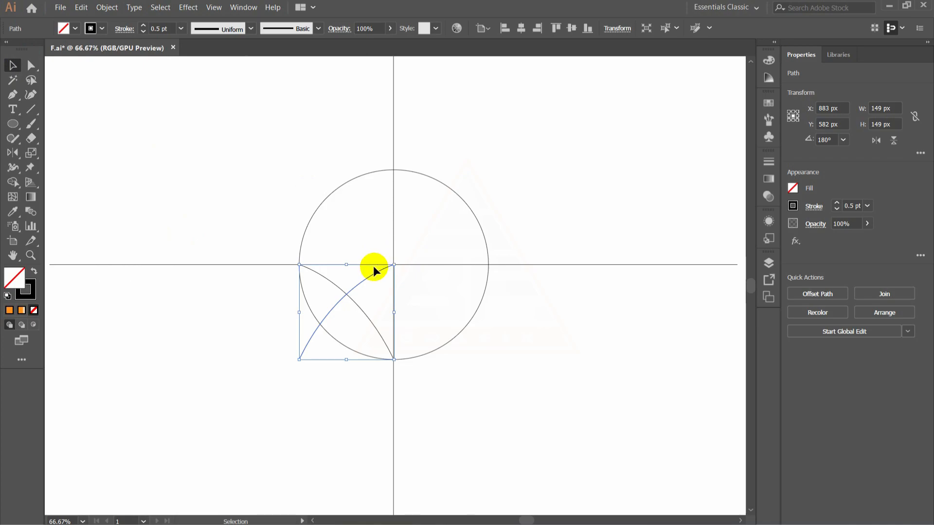
{"action": "left_click_drag", "start_coordinate": [361, 282], "coordinate": [456, 281]}
{"action": "left_click", "coordinate": [118, 123]}
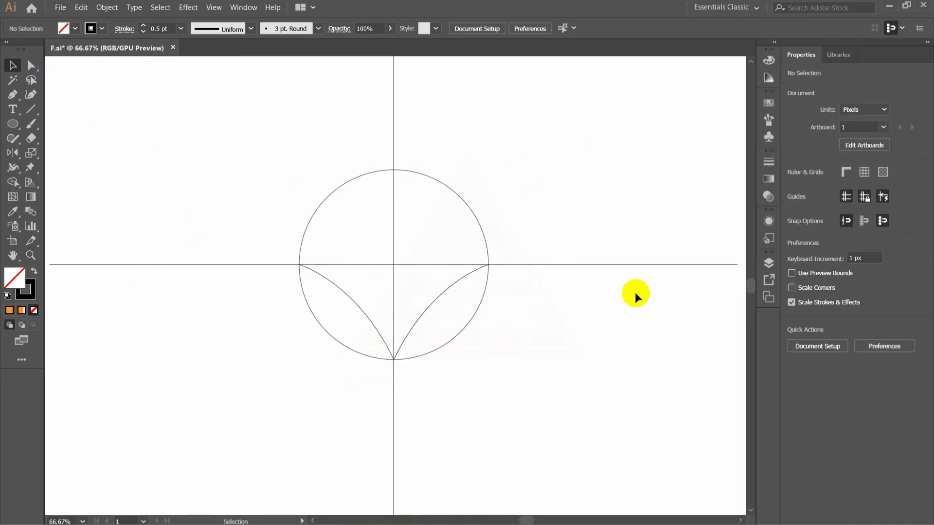
- Split the circle along both curves with the Pathfinder Divide operation and ungroup the pieces
{"action": "left_click_drag", "start_coordinate": [281, 161], "coordinate": [527, 390]}
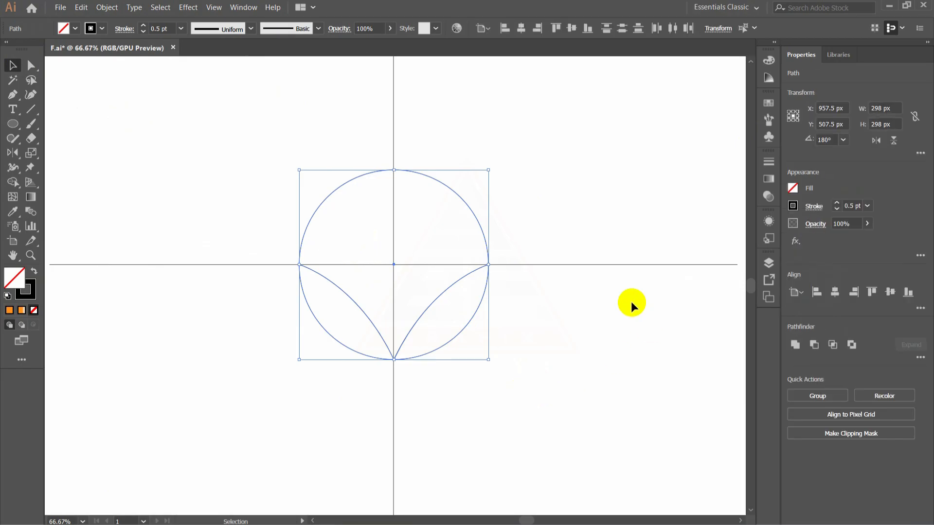
{"action": "left_click", "coordinate": [243, 7]}
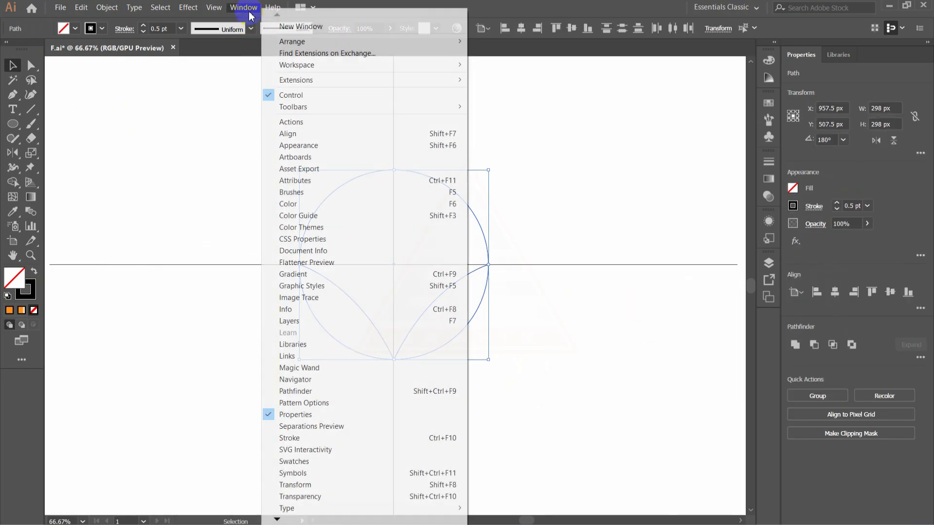
{"action": "left_click", "coordinate": [298, 391]}
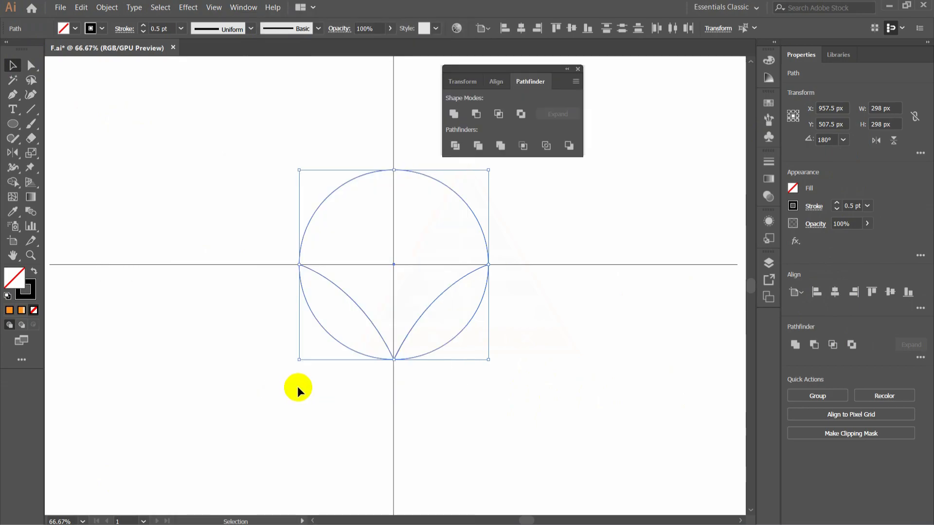
{"action": "left_click", "coordinate": [455, 146]}
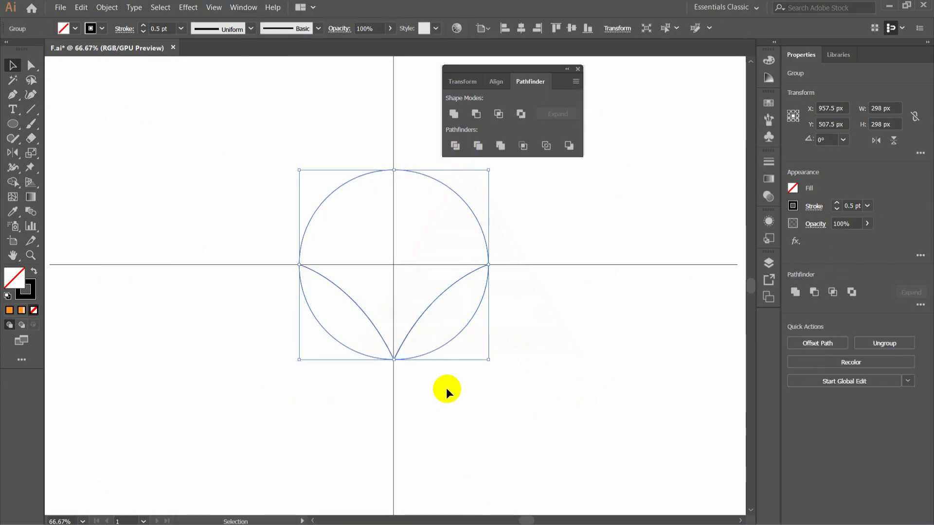
{"action": "right_click", "coordinate": [466, 322]}
{"action": "left_click", "coordinate": [506, 410]}
{"action": "left_click", "coordinate": [457, 321]}
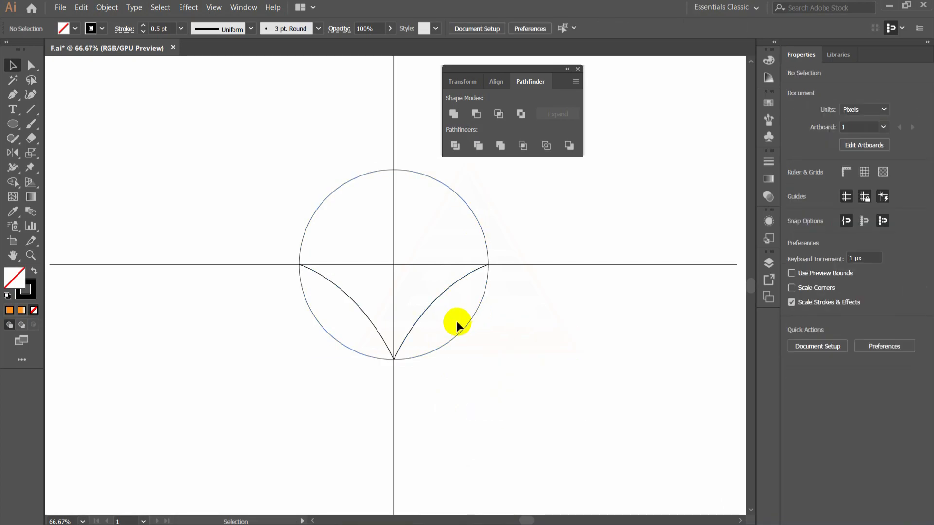
- Delete the two outer pieces of the circle below the curves and close the Pathfinder panel
{"action": "left_click", "coordinate": [455, 336]}
{"action": "key", "text": "Delete"}
{"action": "left_click", "coordinate": [345, 349]}
{"action": "key", "text": "Delete"}
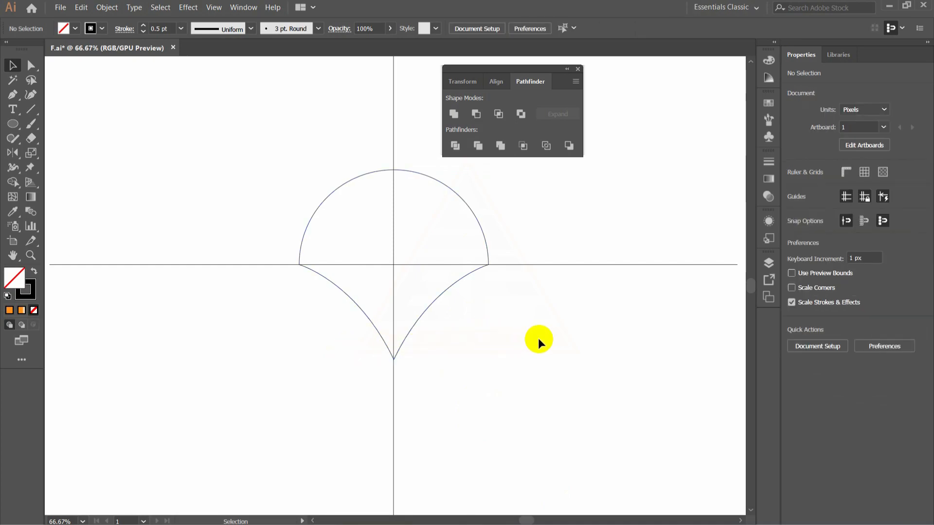
{"action": "left_click", "coordinate": [578, 69]}
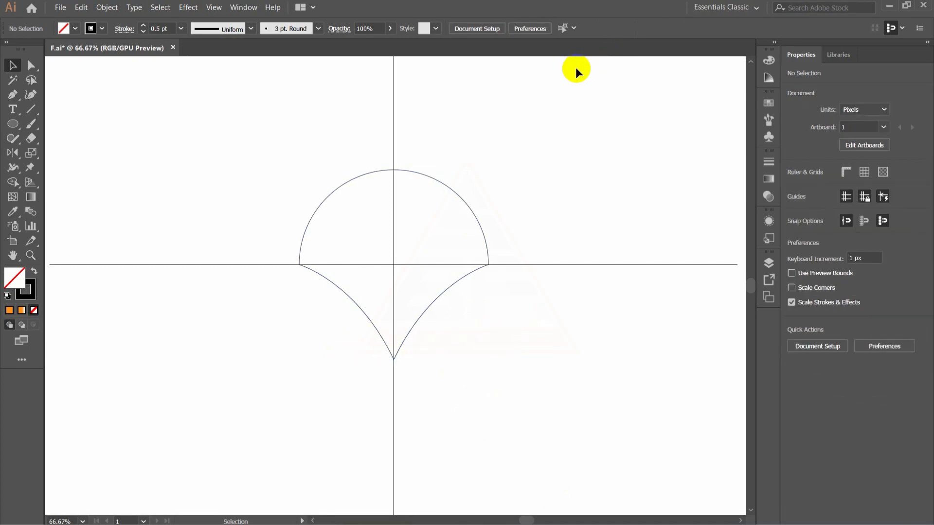
- Draw a narrow upright triangle about 20 px wide and 100 px high with the Pen tool, just above the dome on the vertical guide
{"action": "left_click", "coordinate": [13, 97]}
{"action": "left_click_drag", "start_coordinate": [388, 162], "coordinate": [400, 164]}
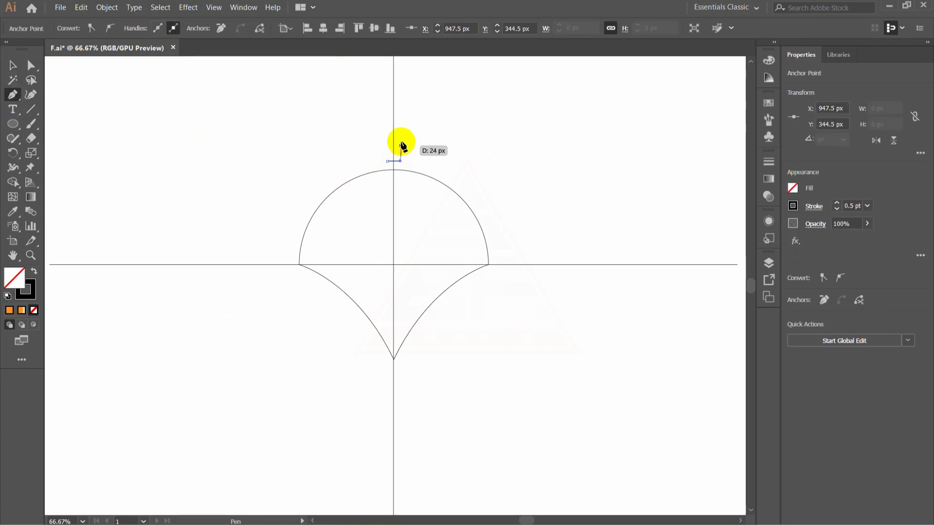
{"action": "left_click", "coordinate": [393, 97]}
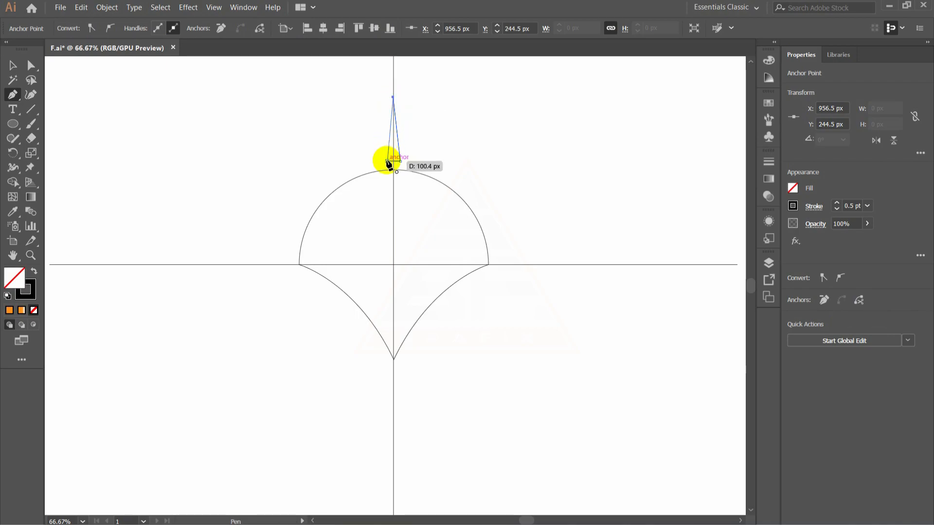
{"action": "left_click", "coordinate": [387, 160]}
{"action": "left_click", "coordinate": [13, 64]}
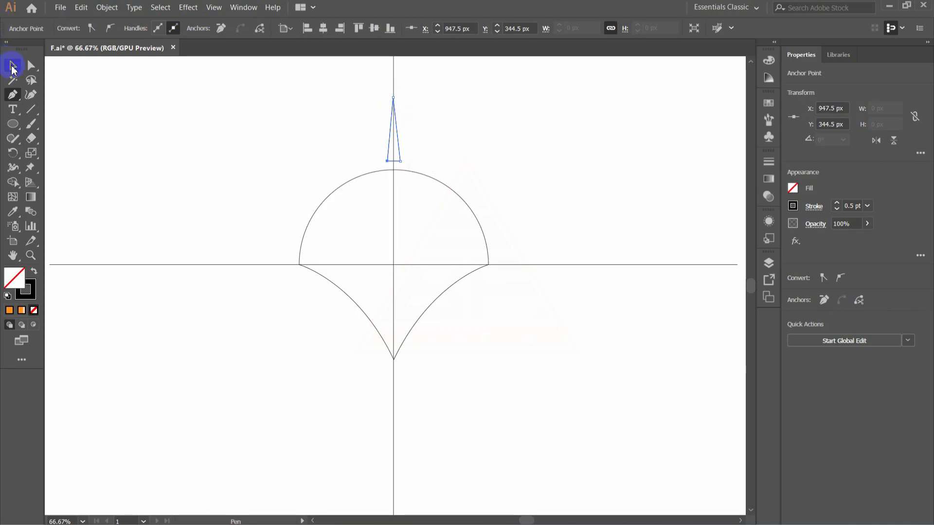
{"action": "left_click", "coordinate": [218, 198]}
- Create a copy of the triangle rotated -18° around the intersection of the guide lines
{"action": "left_click", "coordinate": [401, 155]}
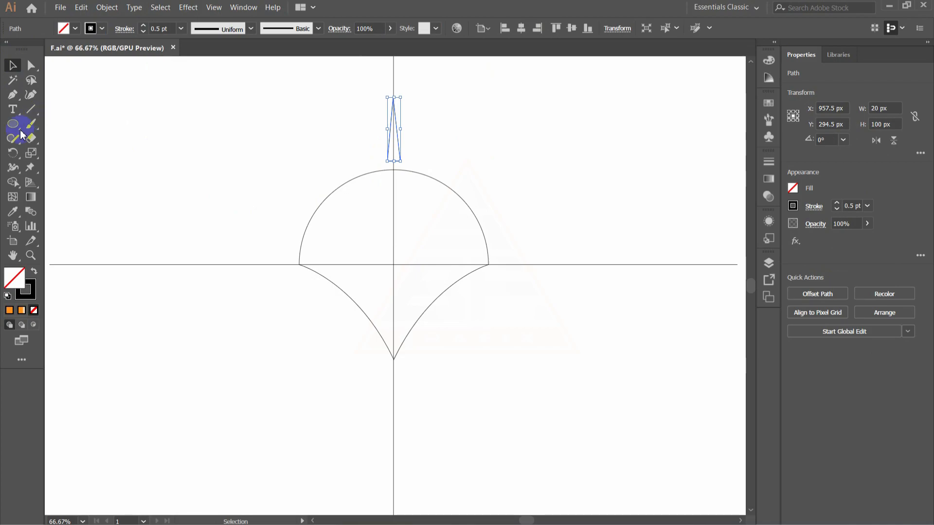
{"action": "left_click_drag", "start_coordinate": [13, 155], "coordinate": [48, 165]}
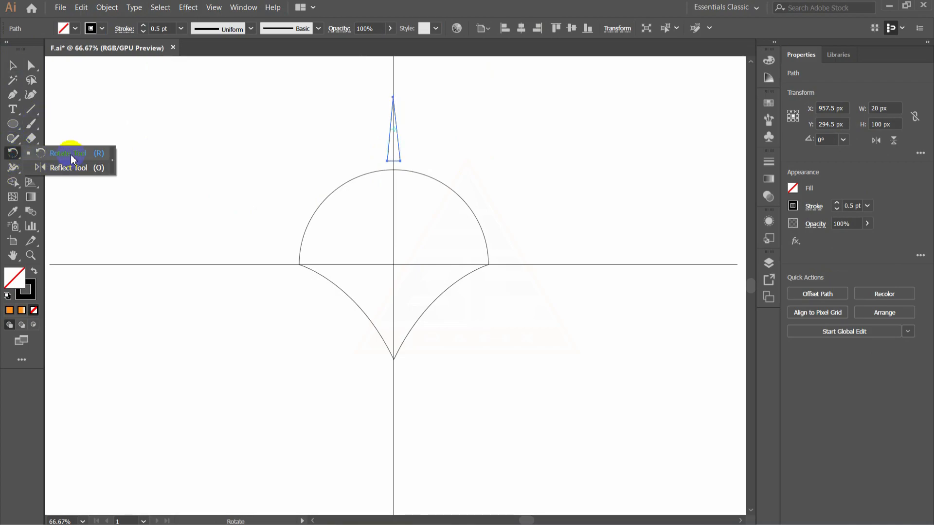
{"action": "left_click", "coordinate": [71, 159]}
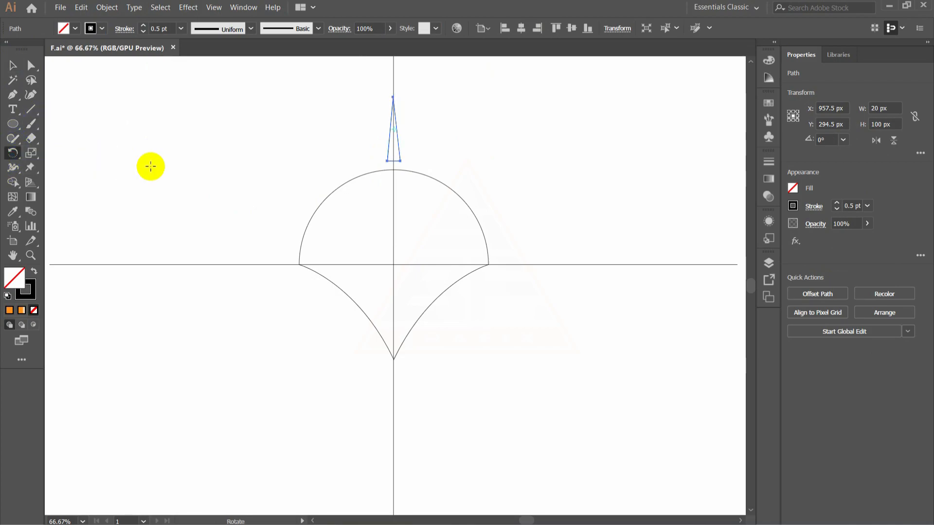
{"action": "left_click", "coordinate": [393, 264], "text": "alt"}
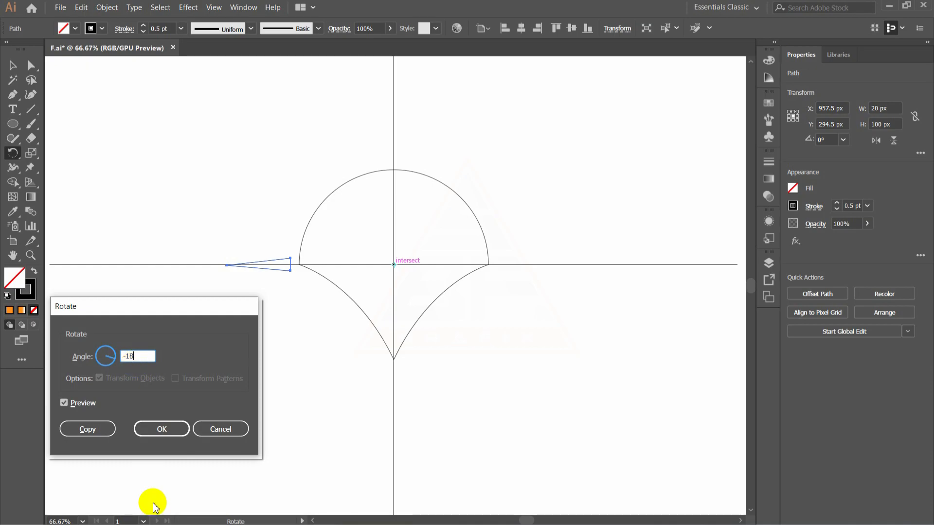
{"action": "left_click", "coordinate": [92, 434]}
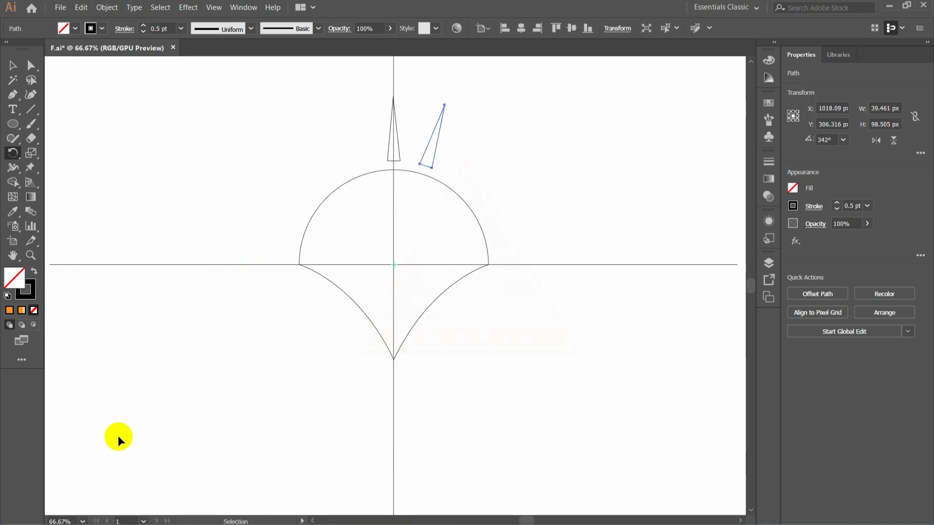
- Repeat the rotated copy three more times to continue the triangles clockwise around the dome, ending above the horizontal guide
{"action": "key", "text": "ctrl+d"}
{"action": "key", "text": "ctrl+d"}
{"action": "key", "text": "ctrl+d"}
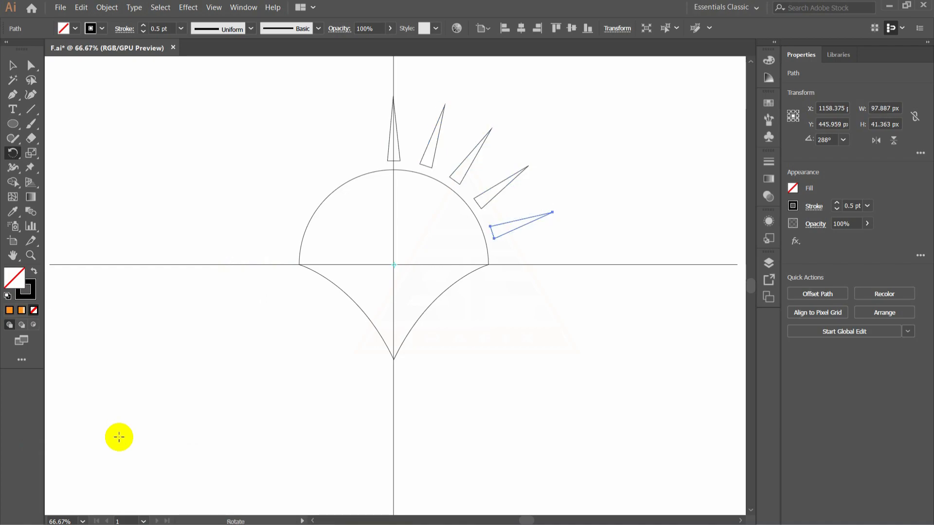
{"action": "key", "text": "ctrl+d"}
{"action": "key", "text": "ctrl+z"}
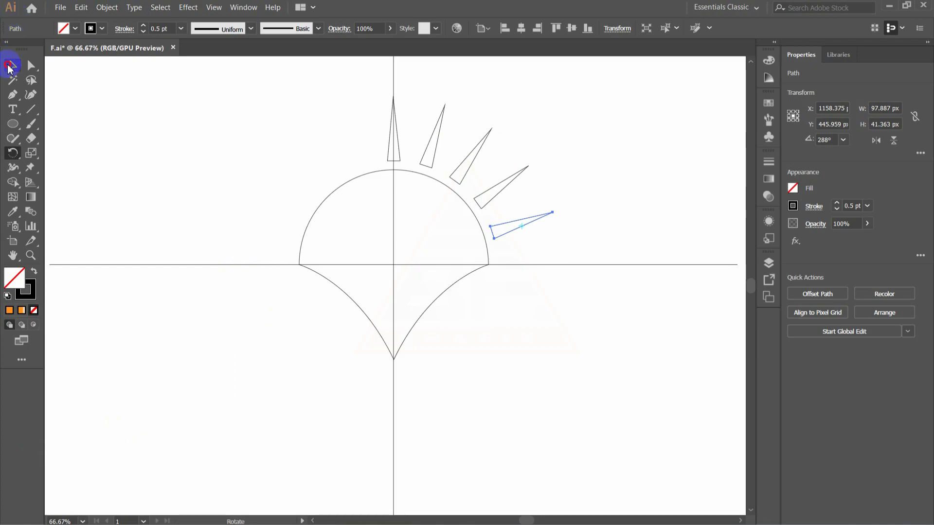
- Create a copy of the top triangle rotated 18° around the intersection of the guide lines
{"action": "left_click", "coordinate": [9, 66]}
{"action": "left_click", "coordinate": [524, 100]}
{"action": "left_click", "coordinate": [400, 147]}
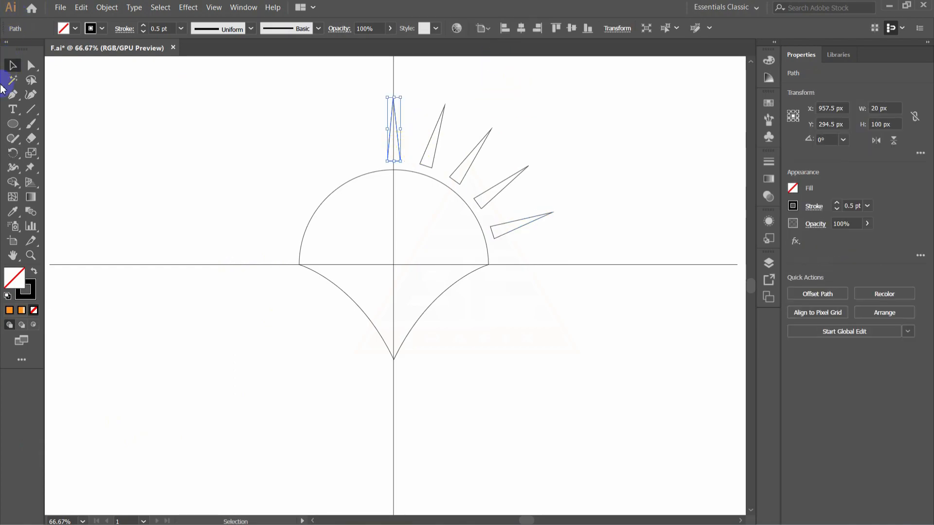
{"action": "left_click", "coordinate": [18, 158]}
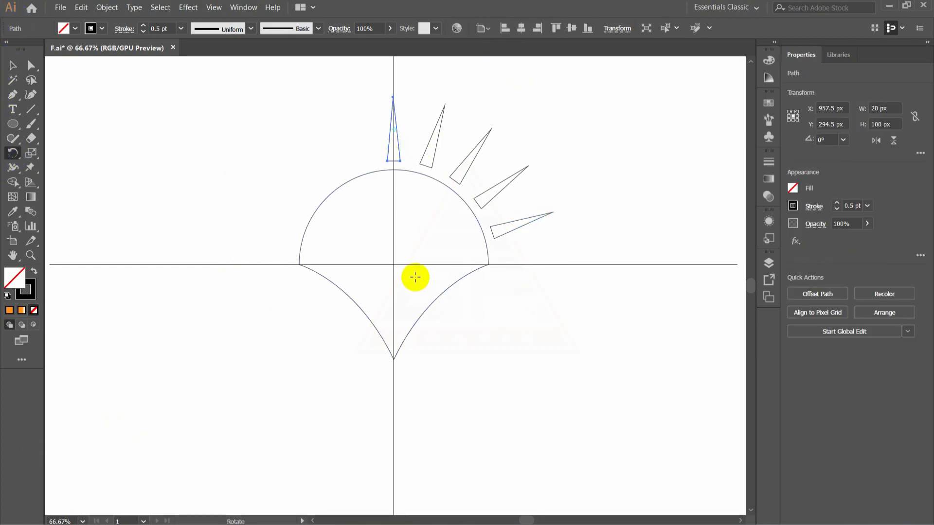
{"action": "left_click", "coordinate": [393, 265], "text": "alt"}
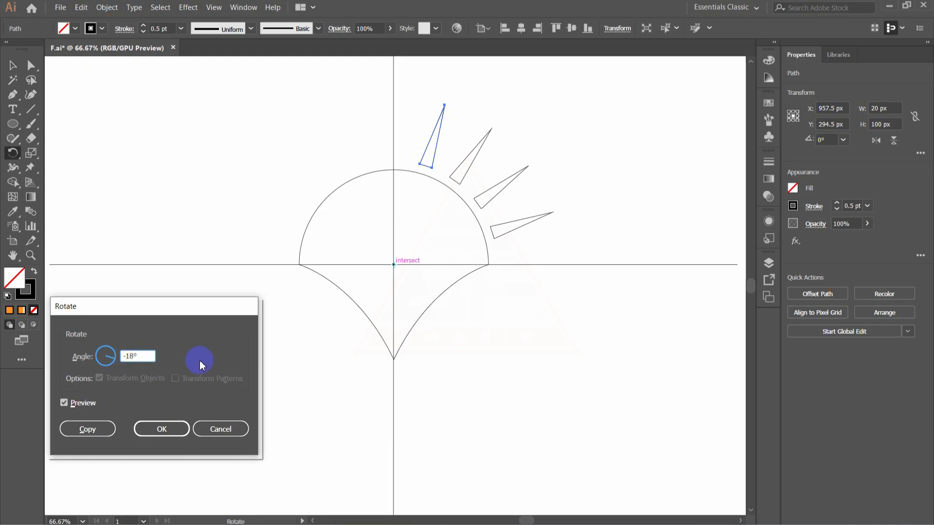
{"action": "left_click", "coordinate": [128, 356]}
{"action": "left_click", "coordinate": [90, 436]}
- Repeat the 18° rotated copy three more times counterclockwise around the dome, then deselect everything
{"action": "key", "text": "ctrl+d"}
{"action": "key", "text": "ctrl+d"}
{"action": "key", "text": "ctrl+d"}
{"action": "left_click", "coordinate": [14, 66]}
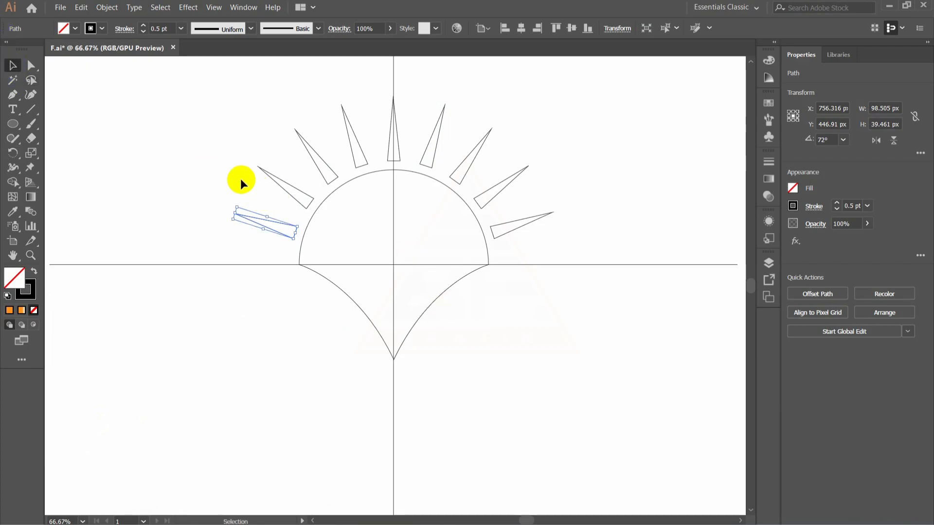
{"action": "left_click", "coordinate": [211, 159]}
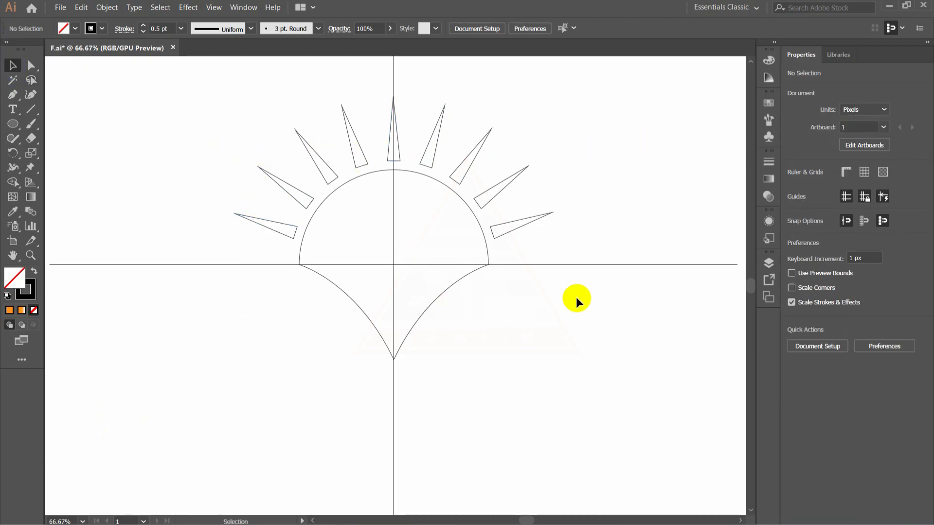
- Draw a curved page shape about 174 px wide with the Pen tool, from the vertical guide below the pointed base up to the right
{"action": "left_click_drag", "start_coordinate": [12, 95], "coordinate": [41, 106]}
{"action": "left_click", "coordinate": [71, 98]}
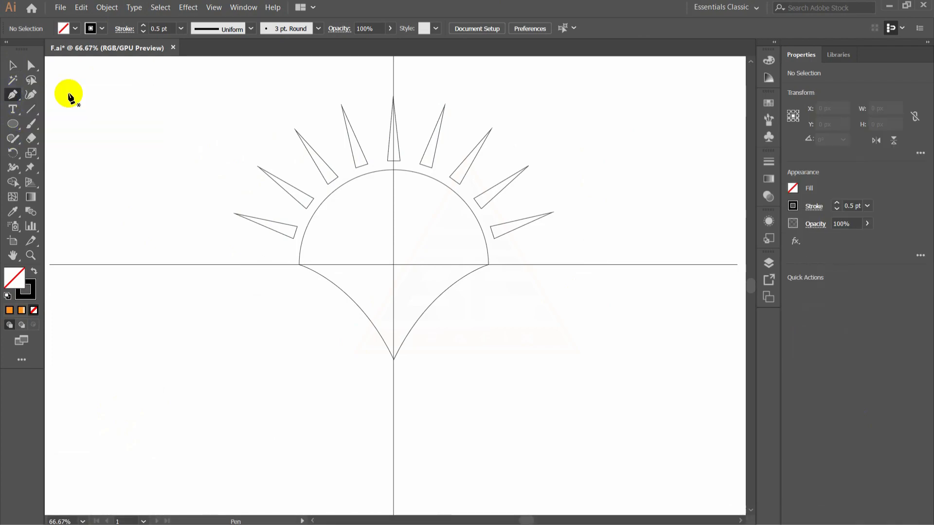
{"action": "left_click", "coordinate": [393, 377]}
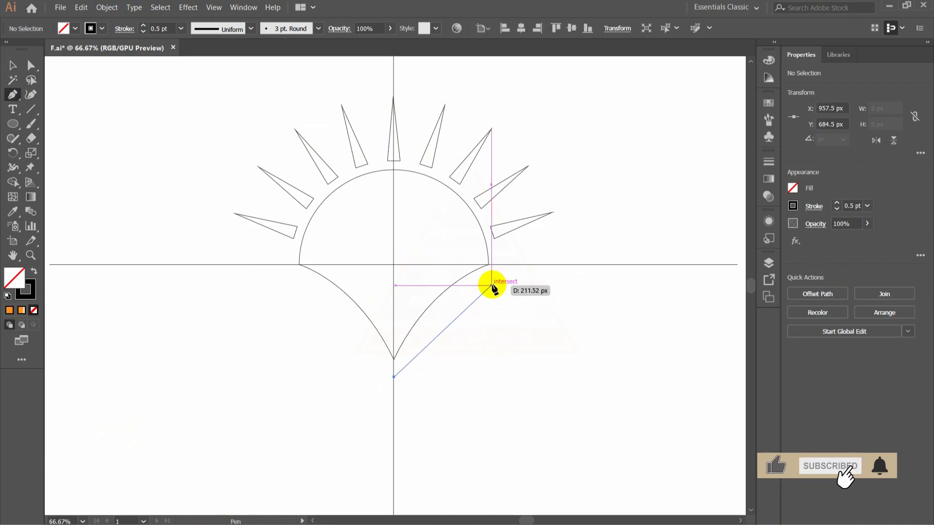
{"action": "left_click_drag", "start_coordinate": [492, 285], "coordinate": [554, 260]}
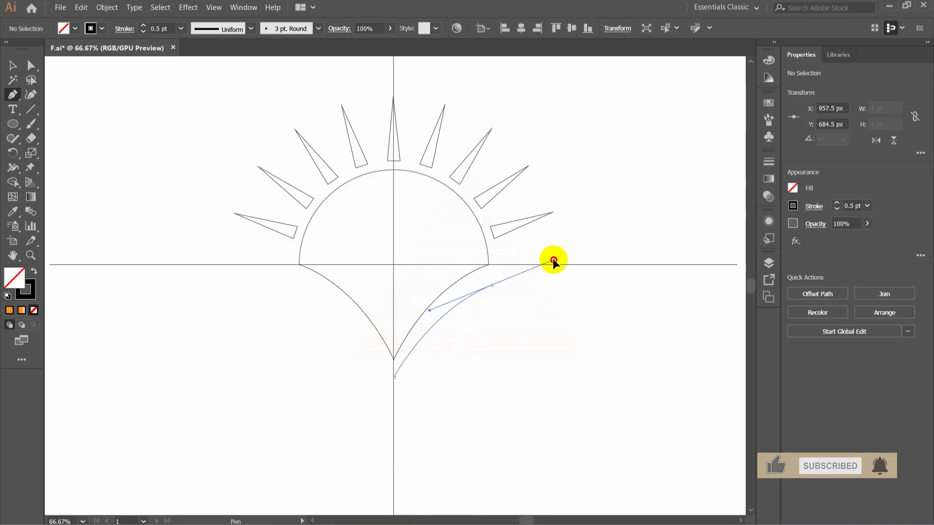
{"action": "left_click", "coordinate": [492, 285]}
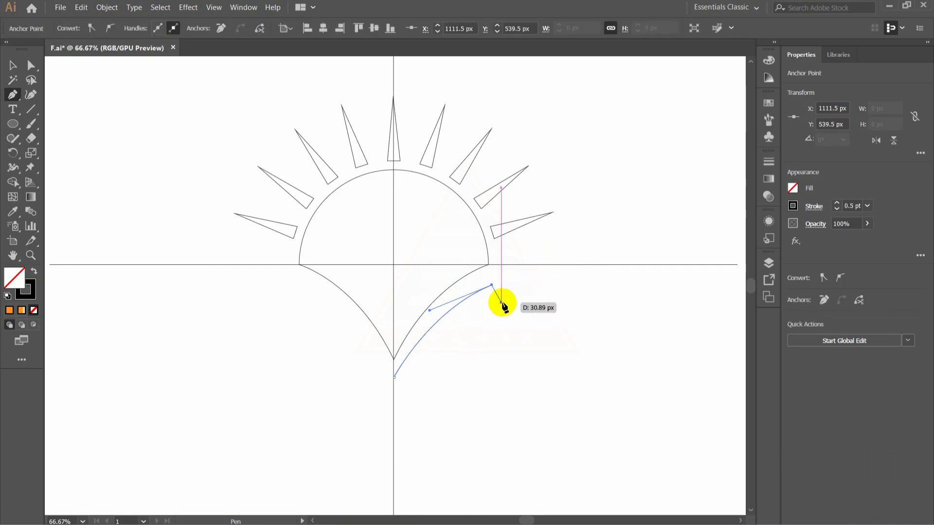
{"action": "left_click", "coordinate": [504, 304]}
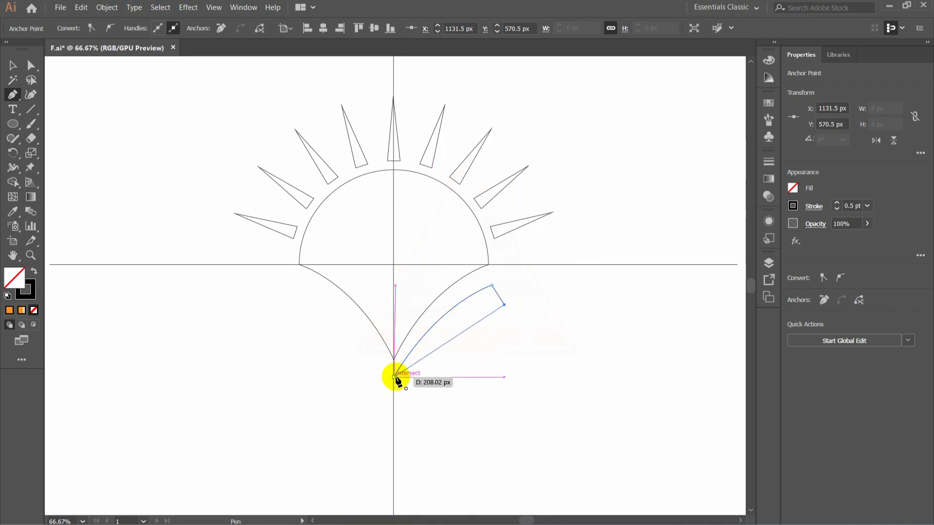
{"action": "left_click_drag", "start_coordinate": [394, 376], "coordinate": [346, 439]}
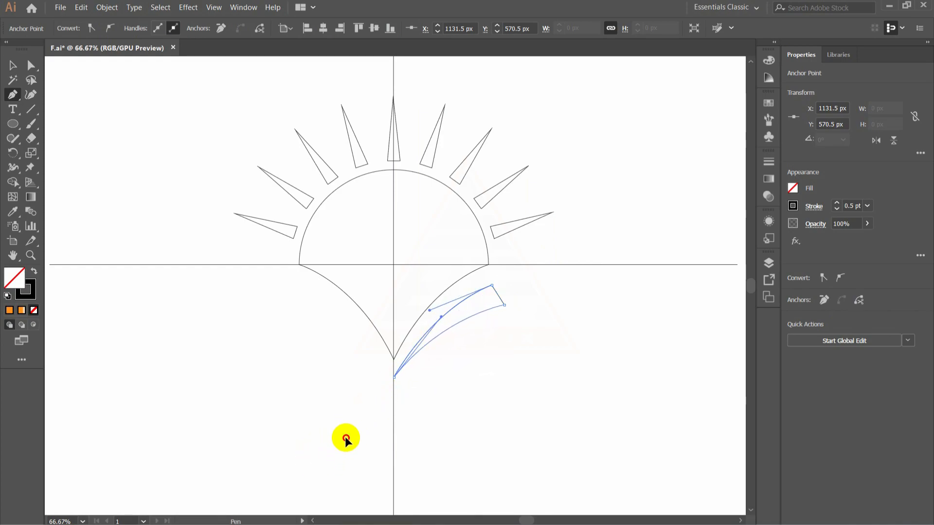
{"action": "left_click", "coordinate": [13, 65]}
{"action": "left_click", "coordinate": [527, 364]}
- Draw a second, longer curved page shape about 262 px wide with the Pen tool, starting on the vertical guide just below the first
{"action": "left_click", "coordinate": [12, 95]}
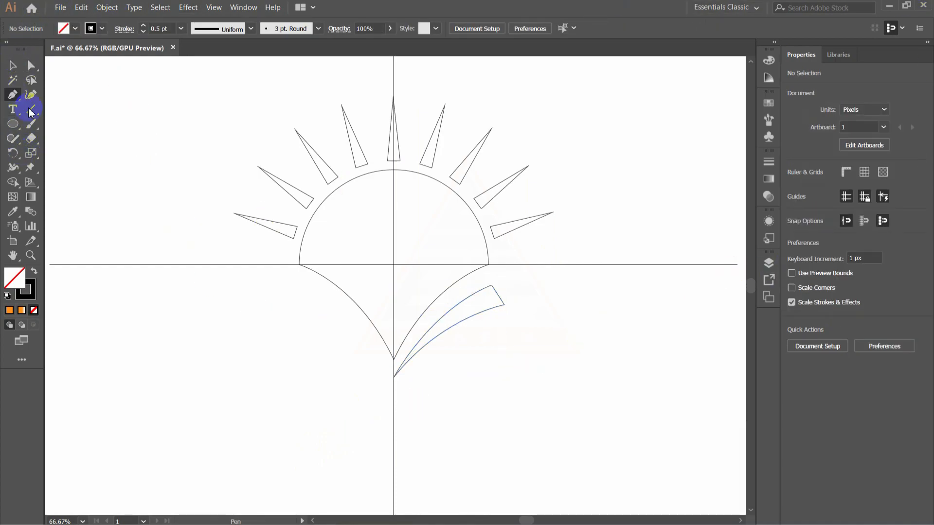
{"action": "left_click", "coordinate": [393, 388]}
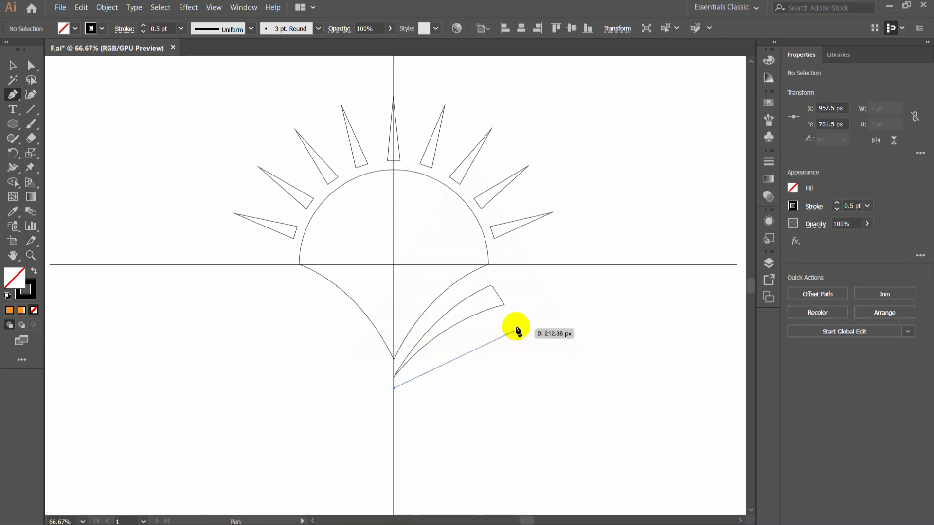
{"action": "left_click_drag", "start_coordinate": [546, 307], "coordinate": [632, 297]}
{"action": "left_click_drag", "start_coordinate": [546, 307], "coordinate": [560, 325]}
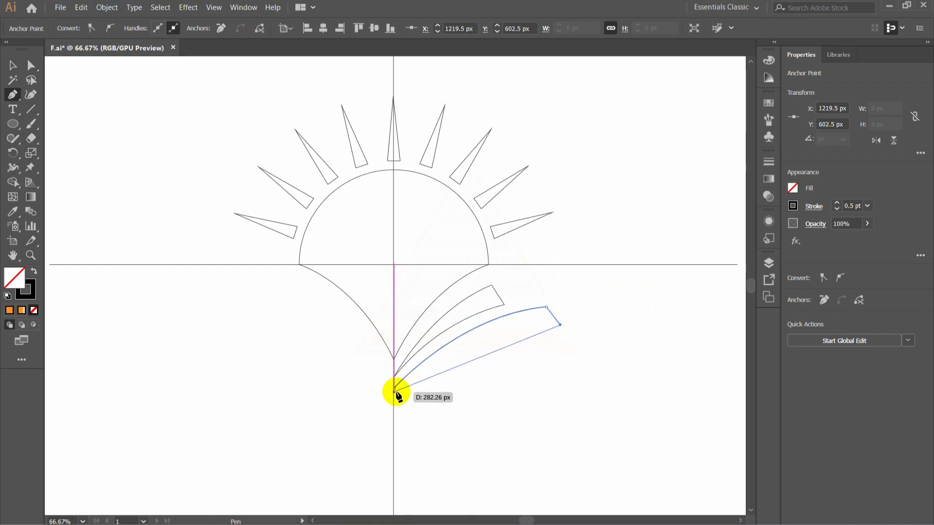
{"action": "left_click_drag", "start_coordinate": [393, 389], "coordinate": [306, 455]}
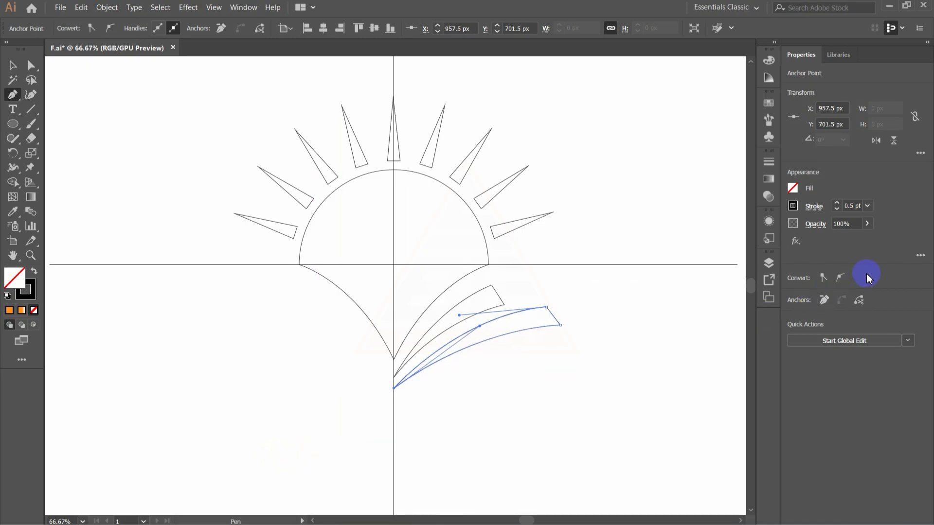
{"action": "left_click", "coordinate": [12, 66]}
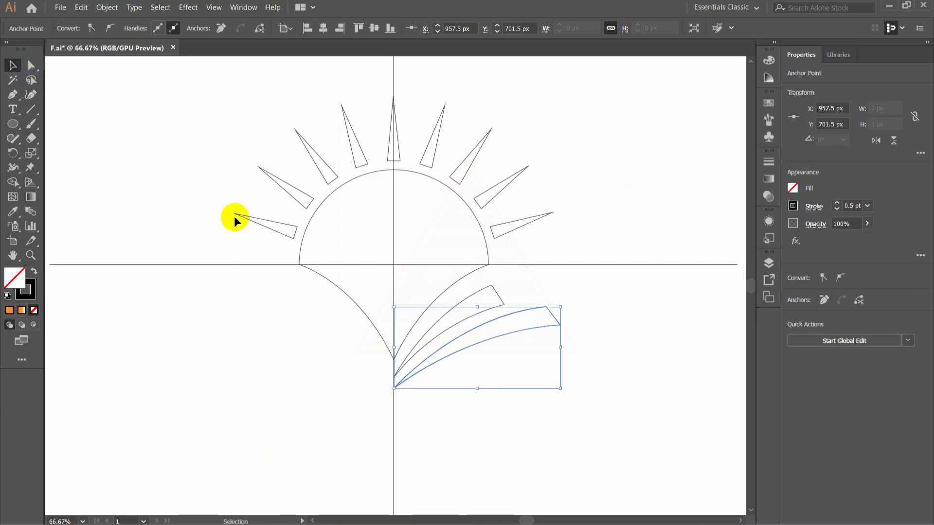
{"action": "left_click", "coordinate": [29, 123]}
- Draw a third page shape about 353 px wide below the second, with a downward-pointing tip at its outer end, and deselect it
{"action": "left_click", "coordinate": [13, 97]}
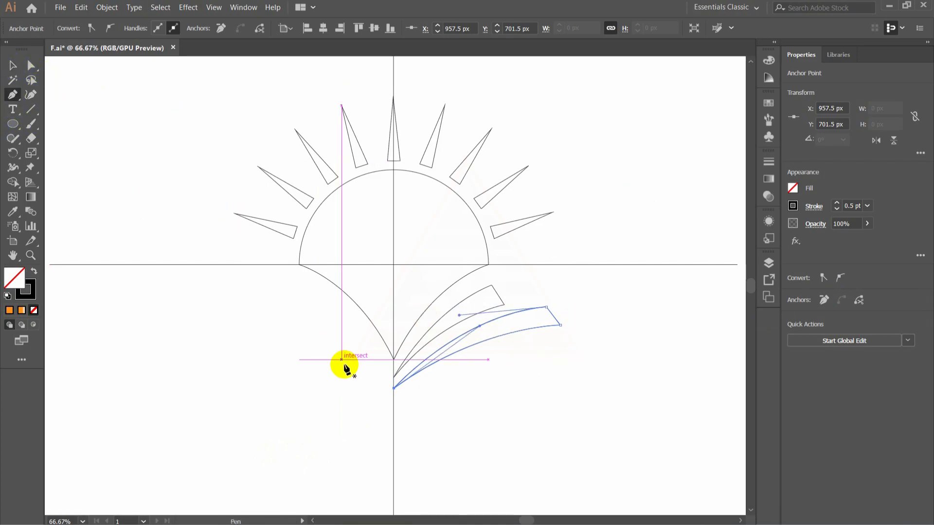
{"action": "left_click", "coordinate": [394, 400]}
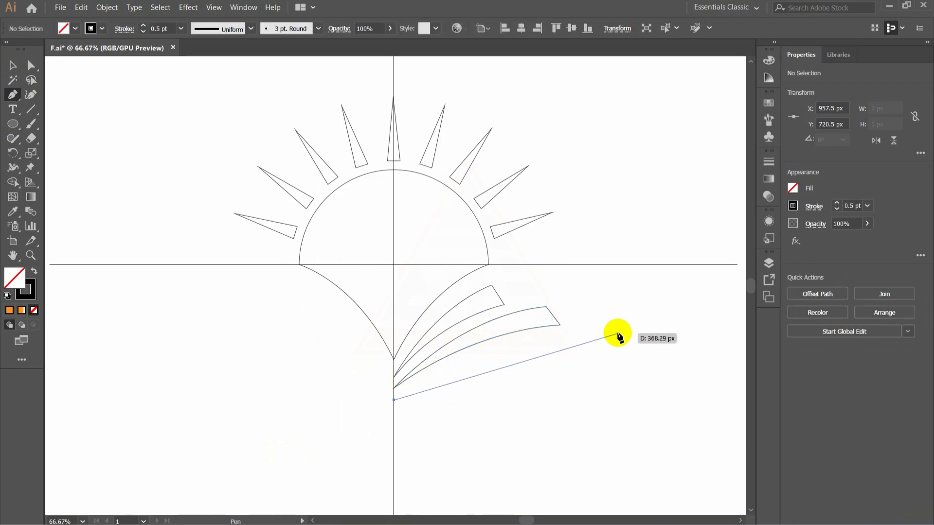
{"action": "left_click_drag", "start_coordinate": [618, 334], "coordinate": [709, 331]}
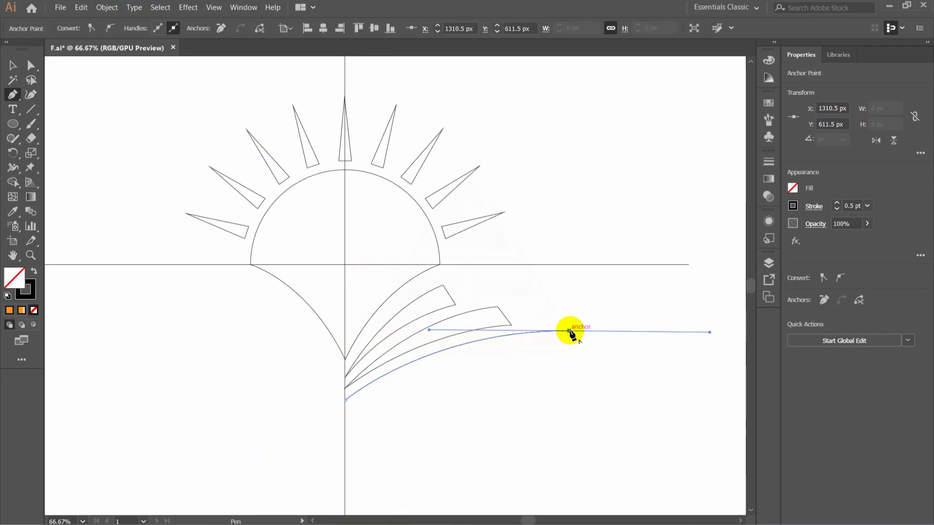
{"action": "left_click", "coordinate": [549, 388]}
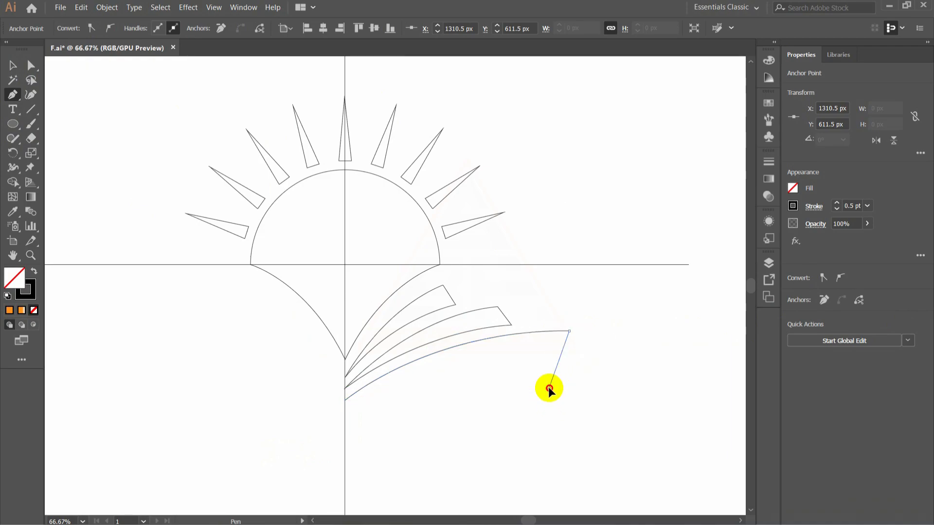
{"action": "left_click", "coordinate": [556, 344]}
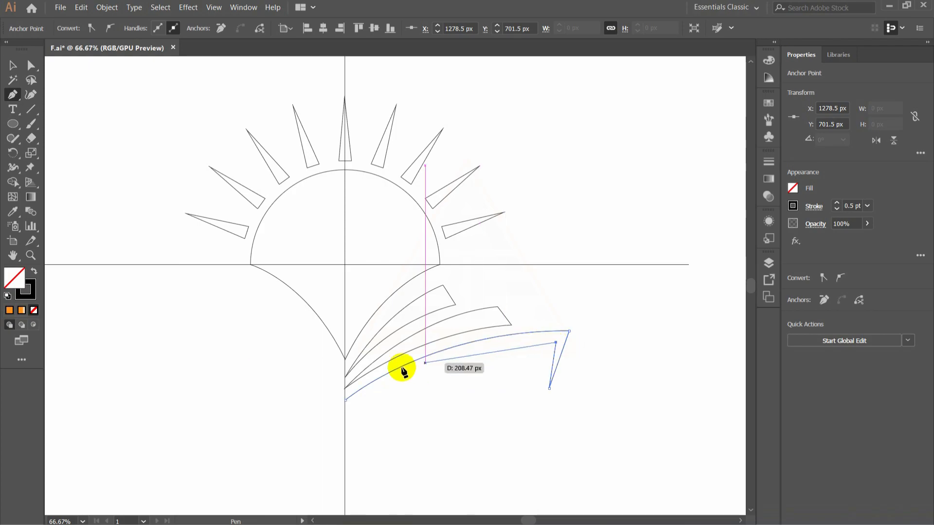
{"action": "left_click_drag", "start_coordinate": [345, 399], "coordinate": [258, 457]}
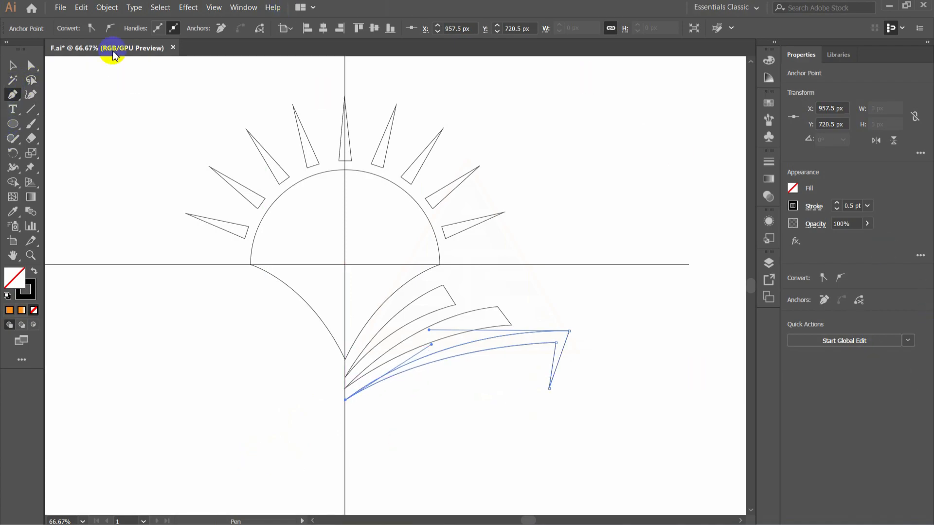
{"action": "left_click", "coordinate": [14, 71]}
{"action": "left_click", "coordinate": [691, 200]}
- Select the three curved page shapes and group them
{"action": "left_click_drag", "start_coordinate": [401, 425], "coordinate": [451, 308]}
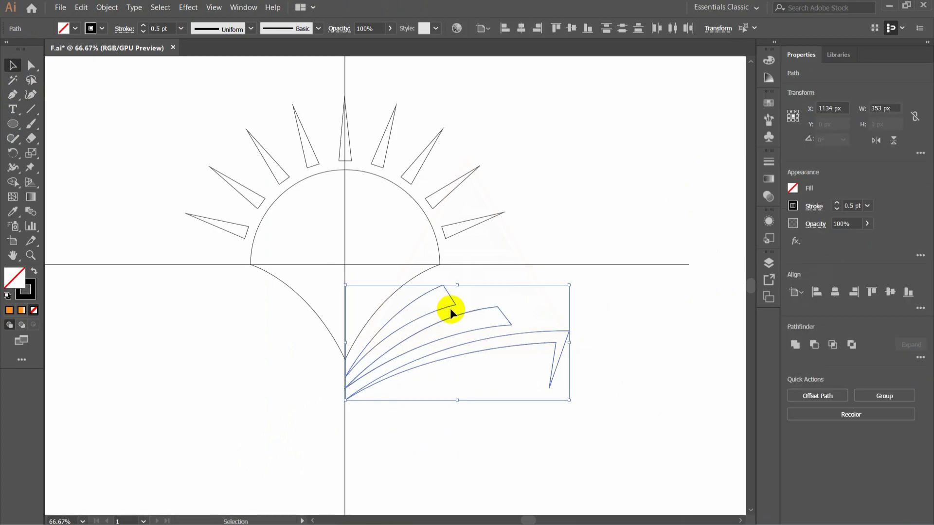
{"action": "right_click", "coordinate": [450, 317]}
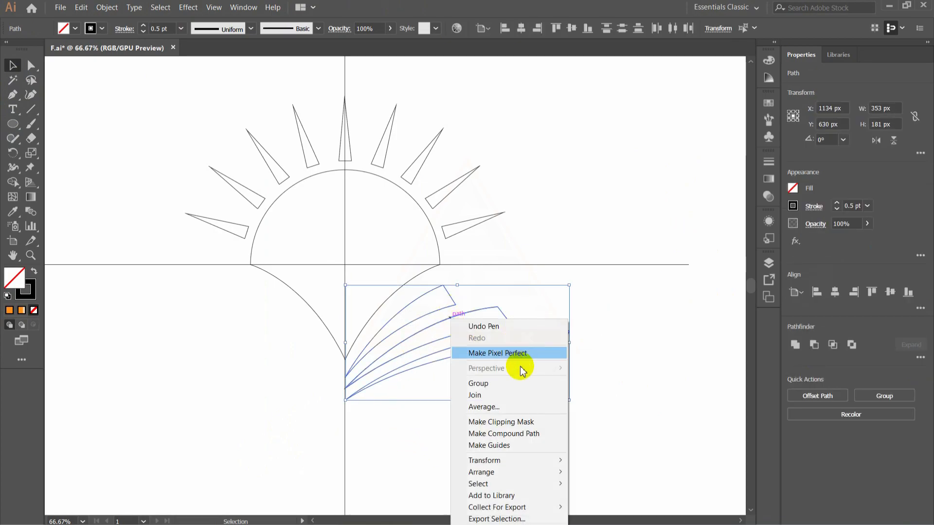
{"action": "left_click", "coordinate": [479, 383]}
- Create a reflected copy of the page group across the vertical axis
{"action": "left_click", "coordinate": [12, 154]}
{"action": "left_click_drag", "start_coordinate": [17, 161], "coordinate": [57, 168]}
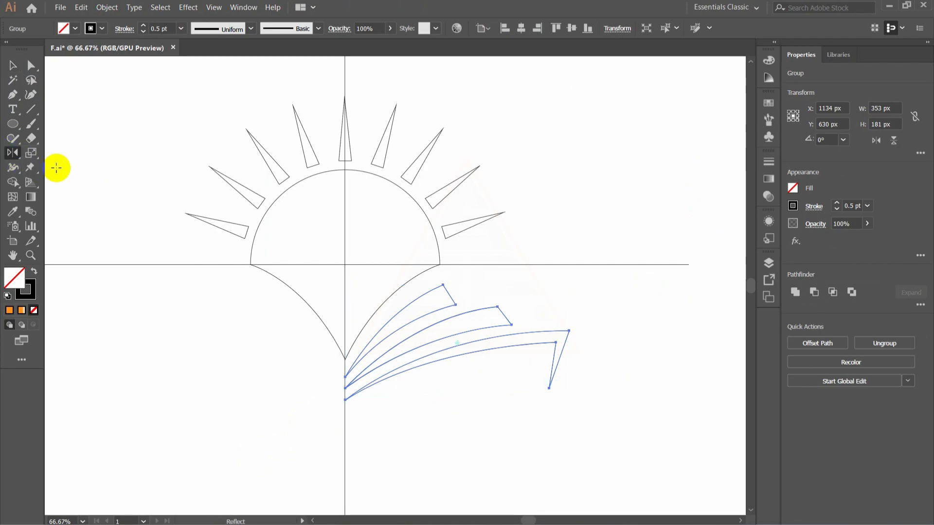
{"action": "double_click", "coordinate": [12, 154]}
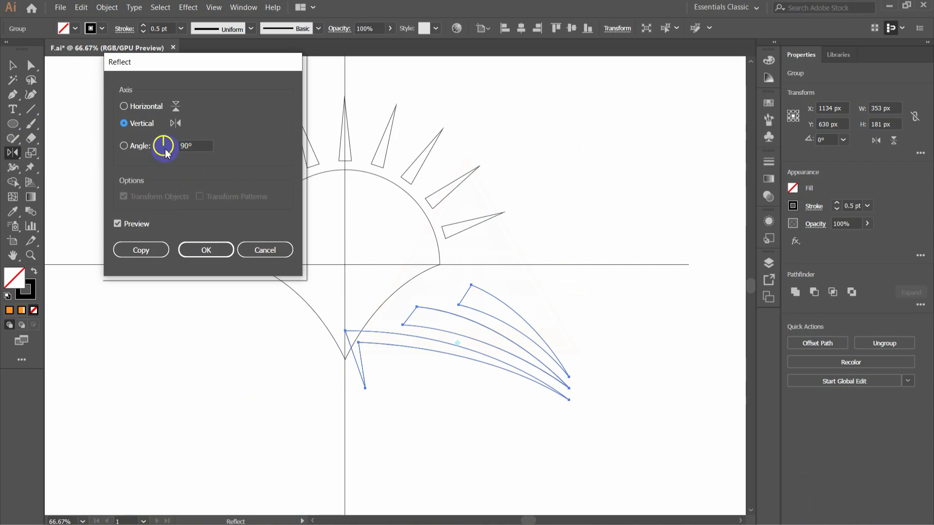
{"action": "left_click", "coordinate": [131, 262]}
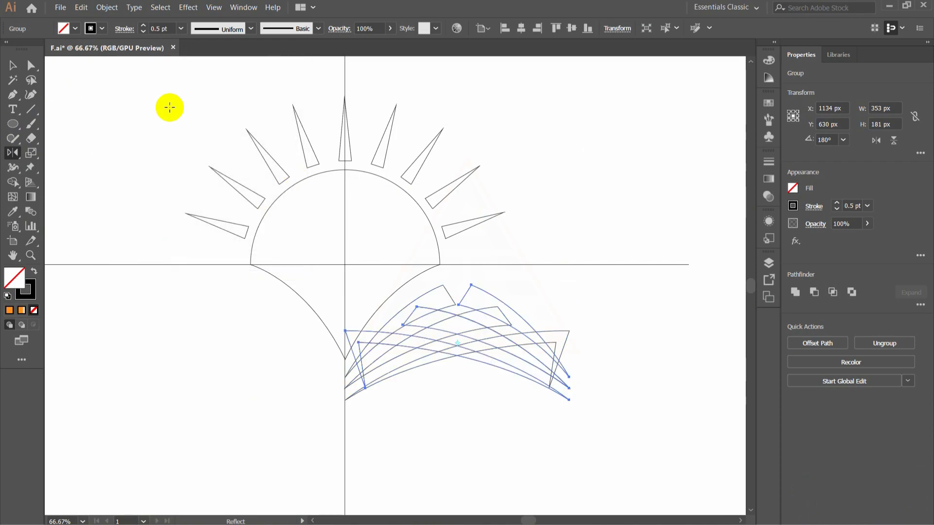
- Move the reflected page group horizontally to the left side of the vertical guide, leaving a small gap, at X about 769 px
{"action": "left_click", "coordinate": [13, 67]}
{"action": "key", "text": "Left"}
{"action": "key", "text": "Left"}
{"action": "key", "text": "Left"}
{"action": "key", "text": "Left"}
{"action": "key", "text": "Left"}
{"action": "key", "text": "Left"}
{"action": "key", "text": "Left"}
{"action": "key", "text": "Left"}
{"action": "key", "text": "Left"}
{"action": "key", "text": "Left"}
{"action": "key", "text": "Left"}
{"action": "key", "text": "Left"}
{"action": "key", "text": "Left"}
{"action": "key", "text": "Left"}
{"action": "key", "text": "Left"}
{"action": "key", "text": "Left"}
{"action": "key", "text": "Left"}
{"action": "key", "text": "Left"}
{"action": "key", "text": "Left"}
{"action": "key", "text": "Left"}
{"action": "key", "text": "Left"}
{"action": "key", "text": "Left"}
{"action": "key", "text": "Left"}
{"action": "key", "text": "Left"}
{"action": "key", "text": "Left"}
{"action": "key", "text": "Left"}
{"action": "key", "text": "Left"}
{"action": "key", "text": "Left"}
{"action": "key", "text": "Left"}
{"action": "key", "text": "Left"}
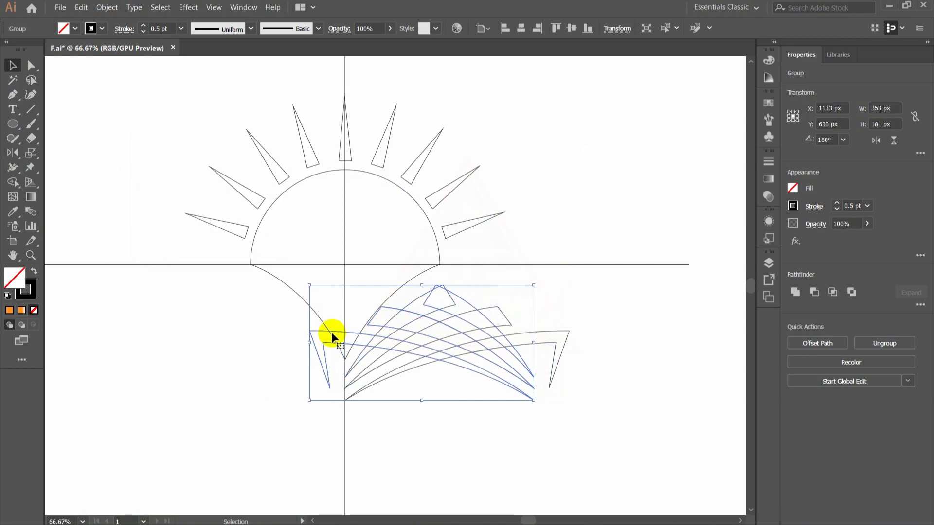
{"action": "key", "text": "Left"}
{"action": "key", "text": "Left"}
{"action": "key", "text": "Left"}
{"action": "key", "text": "Left"}
{"action": "key", "text": "Left"}
{"action": "key", "text": "Left"}
{"action": "key", "text": "Left"}
{"action": "key", "text": "Left"}
{"action": "key", "text": "Left"}
{"action": "key", "text": "Left"}
{"action": "key", "text": "Left"}
{"action": "key", "text": "Left"}
{"action": "key", "text": "Left"}
{"action": "key", "text": "Left"}
{"action": "key", "text": "Left"}
{"action": "key", "text": "Left"}
{"action": "key", "text": "Left"}
{"action": "key", "text": "Left"}
{"action": "key", "text": "Left"}
{"action": "key", "text": "Left"}
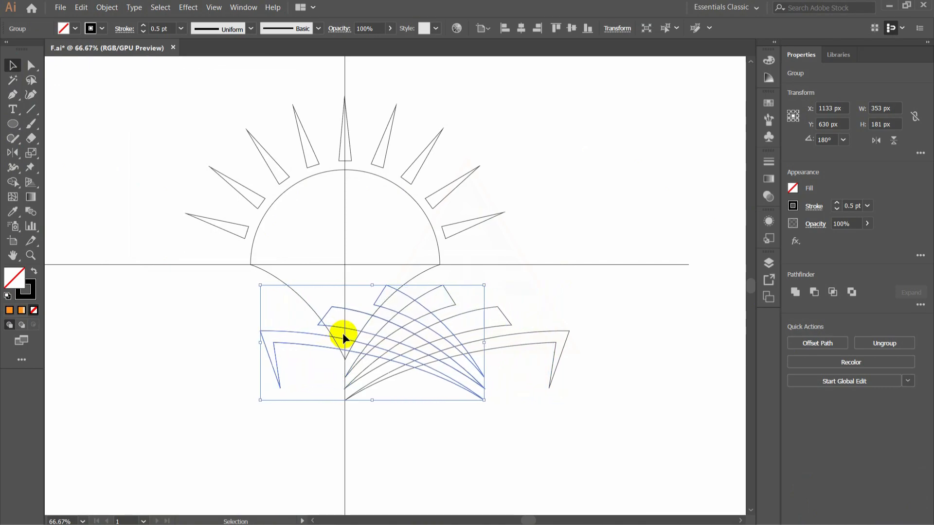
{"action": "key", "text": "Left"}
{"action": "key", "text": "Left"}
{"action": "key", "text": "Left"}
{"action": "key", "text": "Left"}
{"action": "key", "text": "Left"}
{"action": "key", "text": "Left"}
{"action": "key", "text": "Left"}
{"action": "key", "text": "Left"}
{"action": "key", "text": "Left"}
{"action": "key", "text": "Left"}
{"action": "key", "text": "Left"}
{"action": "key", "text": "Left"}
{"action": "key", "text": "Left"}
{"action": "key", "text": "Left"}
{"action": "key", "text": "Left"}
{"action": "key", "text": "Left"}
{"action": "key", "text": "Left"}
{"action": "key", "text": "Left"}
{"action": "key", "text": "Left"}
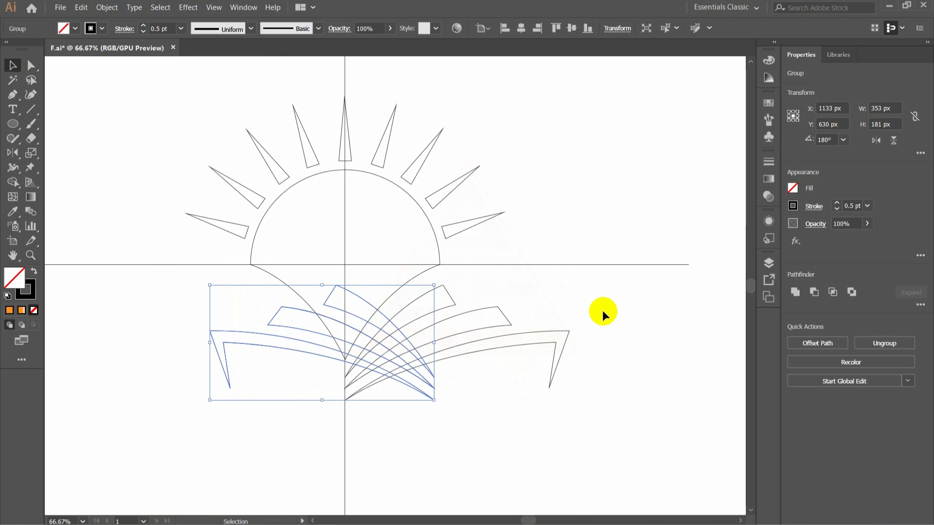
{"action": "key", "text": "Left"}
{"action": "key", "text": "Left"}
{"action": "key", "text": "Left"}
{"action": "key", "text": "Left"}
{"action": "key", "text": "Left"}
{"action": "key", "text": "Left"}
{"action": "key", "text": "Left"}
{"action": "key", "text": "Left"}
{"action": "key", "text": "Left"}
{"action": "key", "text": "Left"}
{"action": "key", "text": "Left"}
{"action": "key", "text": "Left"}
{"action": "key", "text": "Left"}
{"action": "key", "text": "Left"}
{"action": "key", "text": "Left"}
{"action": "key", "text": "Left"}
{"action": "key", "text": "Left"}
{"action": "key", "text": "Left"}
{"action": "key", "text": "Left"}
{"action": "key", "text": "Left"}
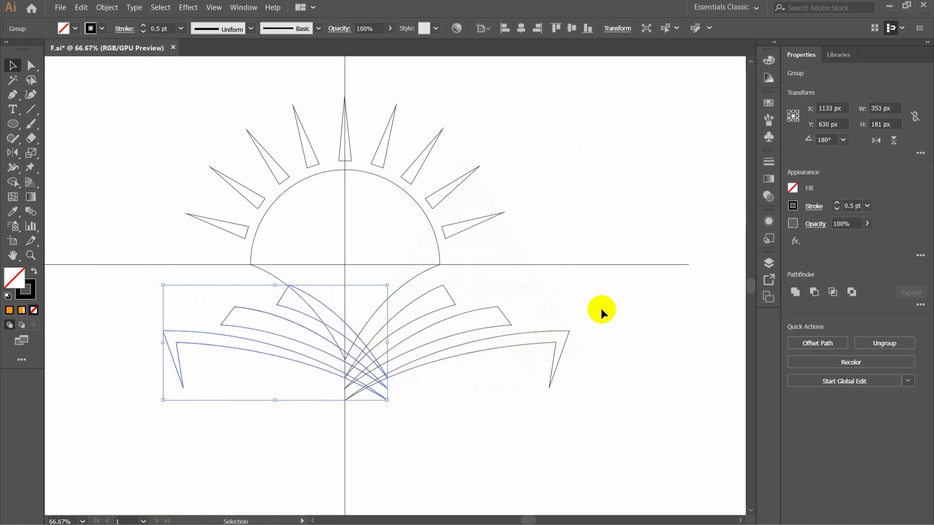
{"action": "key", "text": "Left"}
{"action": "key", "text": "Left"}
{"action": "key", "text": "Left"}
{"action": "key", "text": "Left"}
{"action": "key", "text": "Left"}
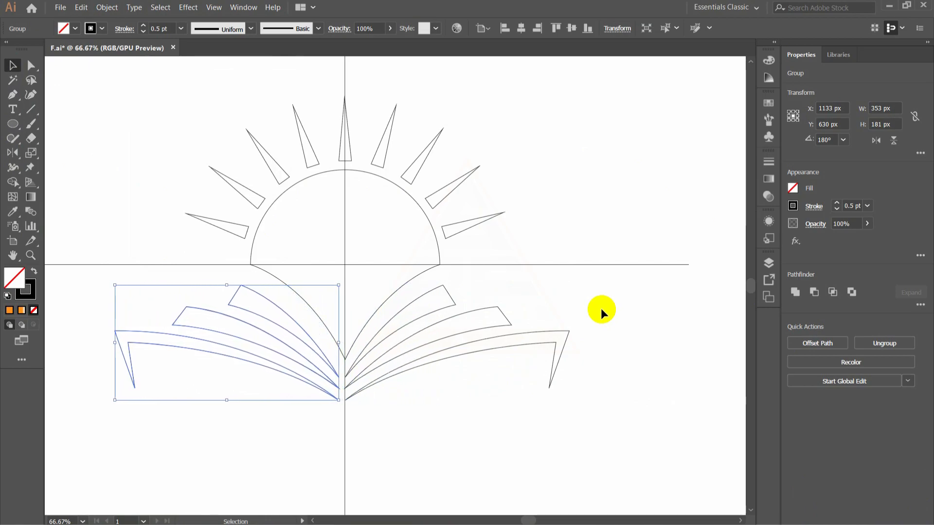
- Nudge the original page group slightly right of the vertical guide, to X about 1143 px, so the gap matches the other side
{"action": "left_click", "coordinate": [417, 366]}
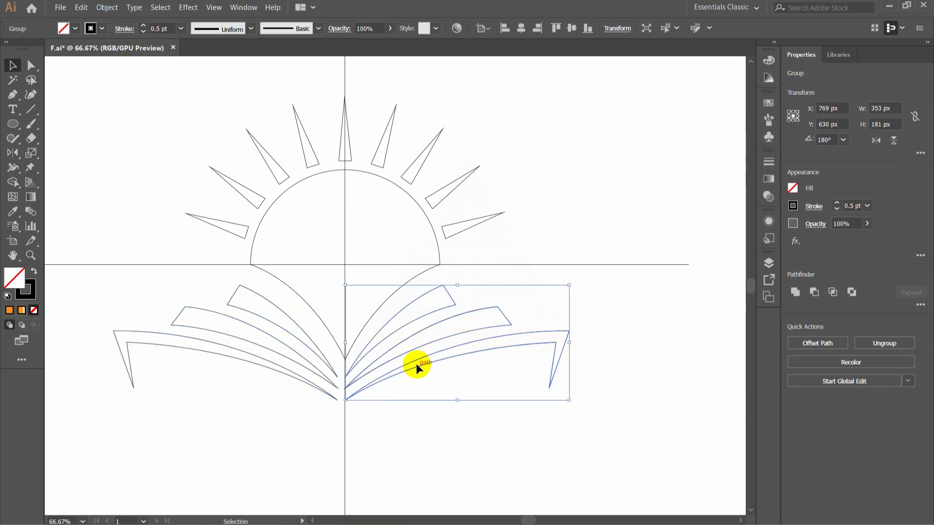
{"action": "key", "text": "Right"}
{"action": "key", "text": "Right"}
{"action": "key", "text": "Right"}
{"action": "key", "text": "Right"}
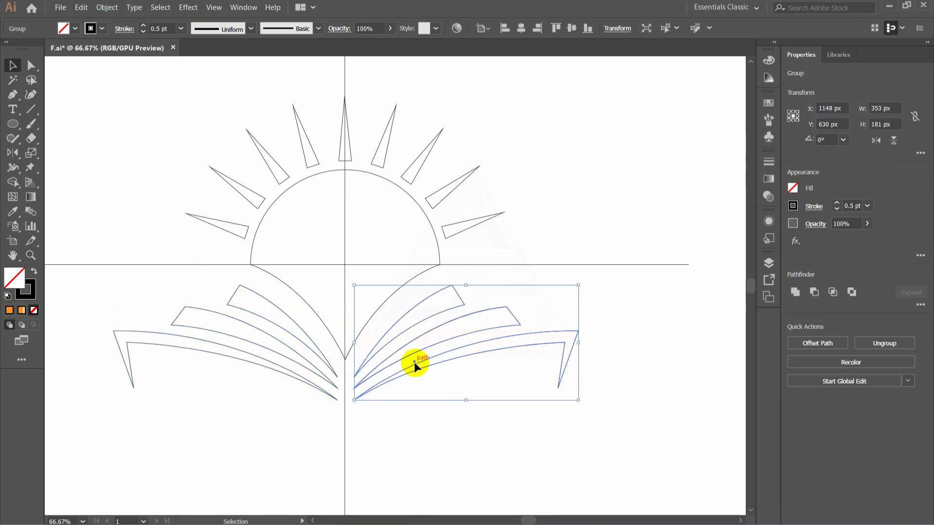
{"action": "key", "text": "Left"}
{"action": "key", "text": "Left"}
{"action": "key", "text": "Left"}
{"action": "key", "text": "Left"}
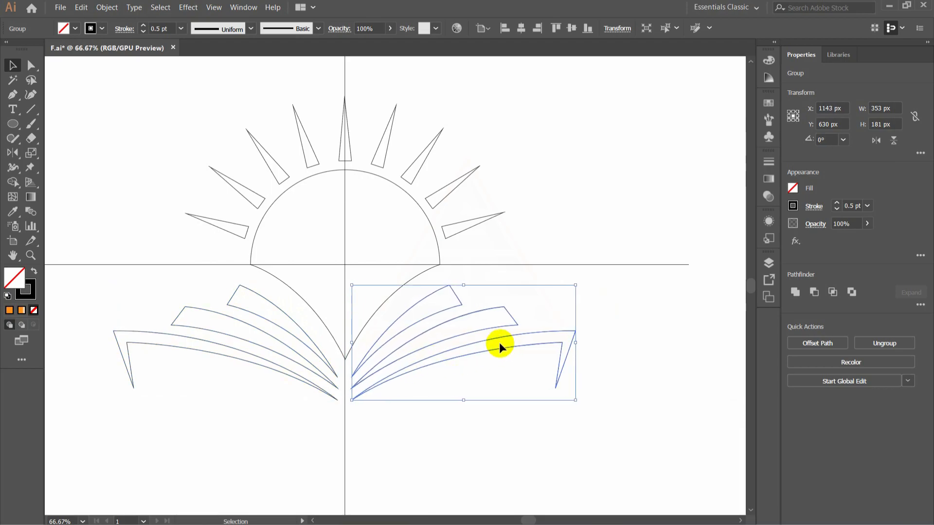
- Nudge the reflected page group on the left slightly right, closer to the vertical guide
{"action": "left_click", "coordinate": [635, 345]}
{"action": "left_click", "coordinate": [330, 372]}
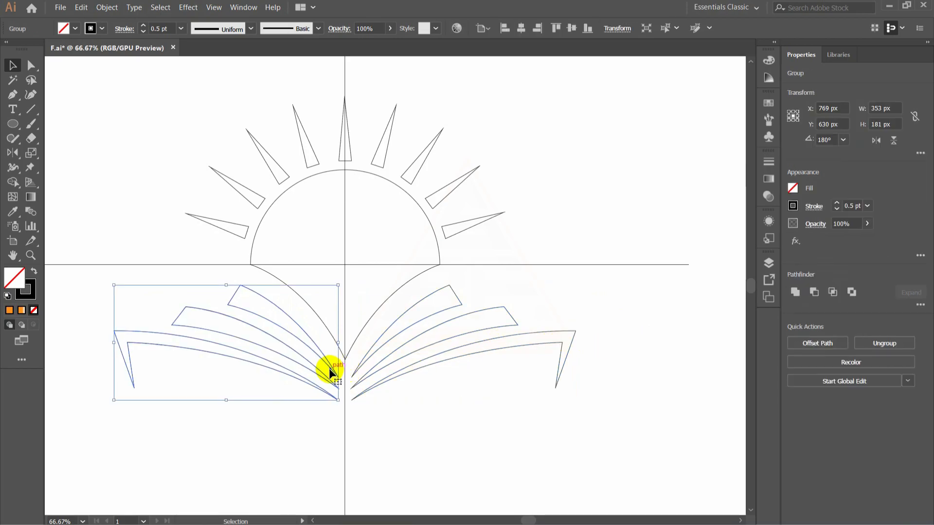
{"action": "key", "text": "Right"}
{"action": "key", "text": "Right"}
{"action": "key", "text": "Right"}
{"action": "key", "text": "Right"}
{"action": "left_click", "coordinate": [370, 439]}
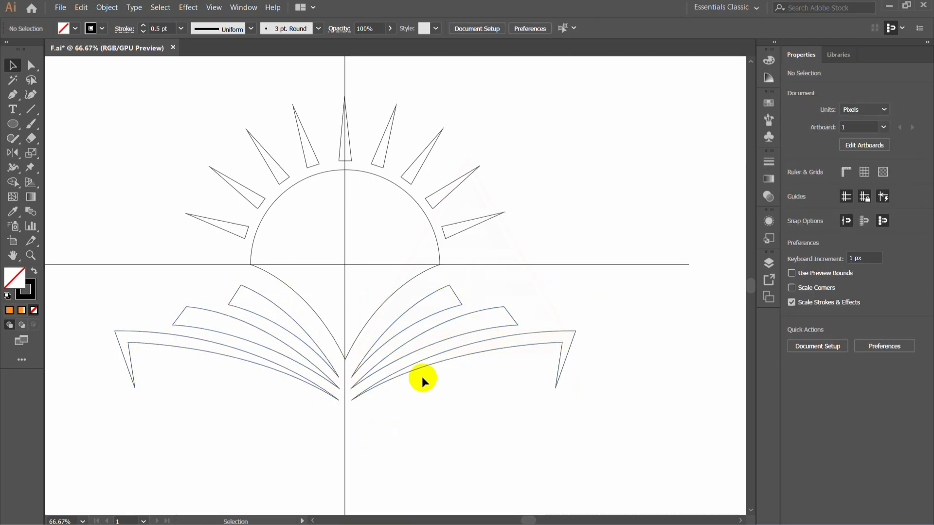
- Add the text "EDUCATION" below the open book
{"action": "scroll", "coordinate": [421, 376], "scroll_direction": "down", "scroll_amount": 3}
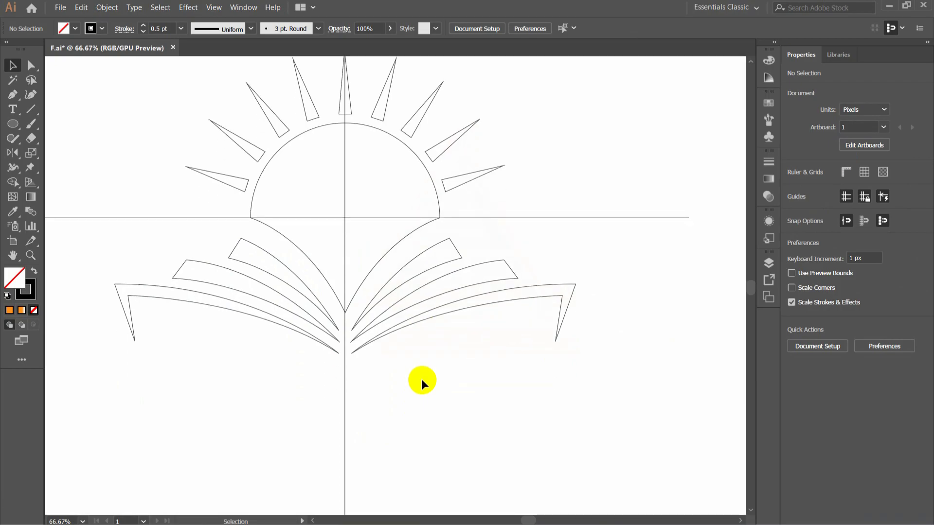
{"action": "left_click", "coordinate": [11, 141]}
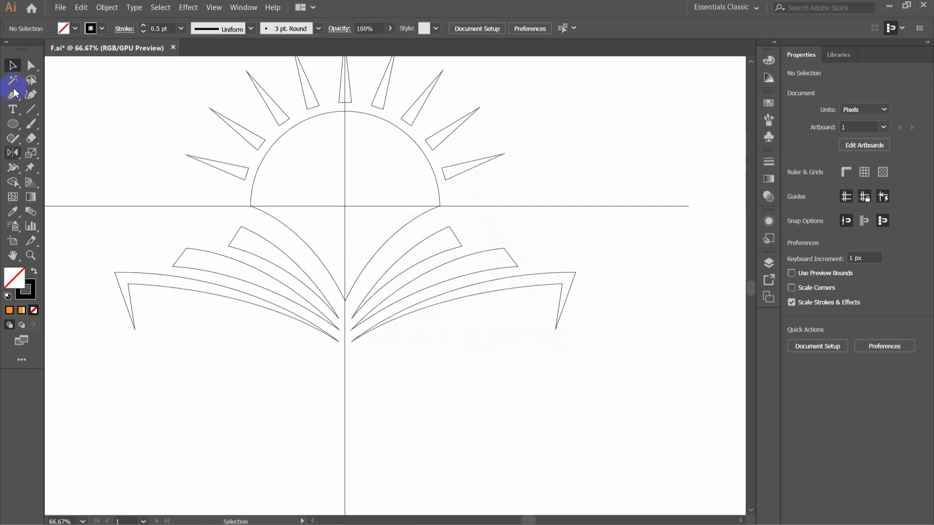
{"action": "left_click", "coordinate": [13, 109]}
{"action": "left_click", "coordinate": [231, 377]}
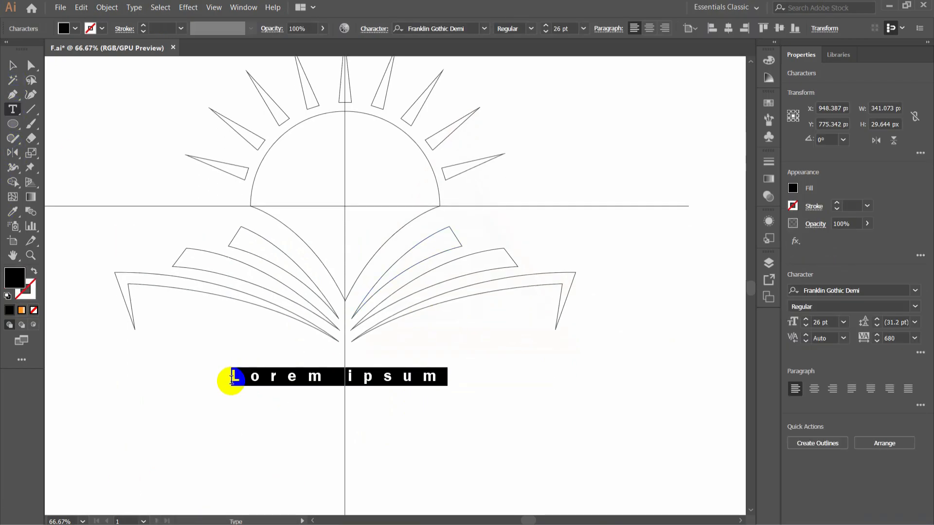
{"action": "type", "text": "EDUCATION"}
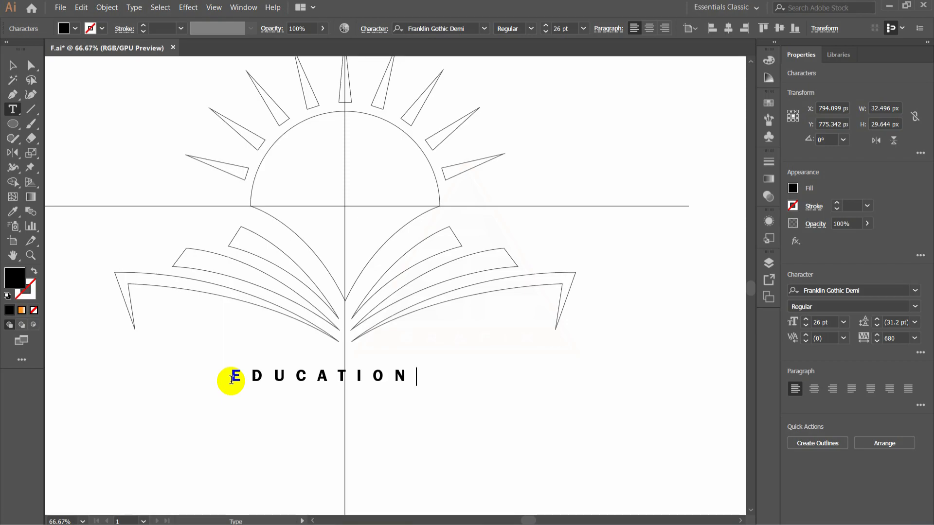
- Set the EDUCATION text's font to Franklin Gothic Heavy and its tracking to 0
{"action": "left_click", "coordinate": [13, 65]}
{"action": "left_click", "coordinate": [484, 29]}
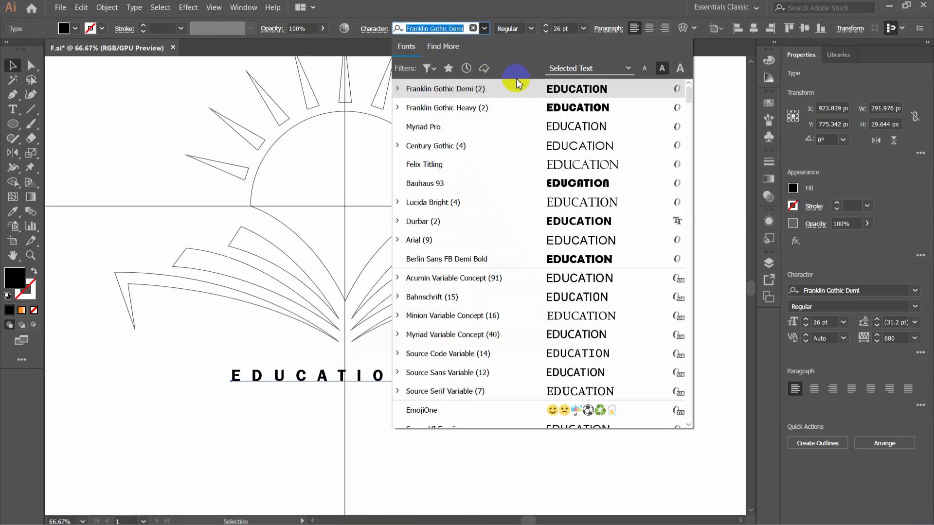
{"action": "left_click", "coordinate": [555, 102]}
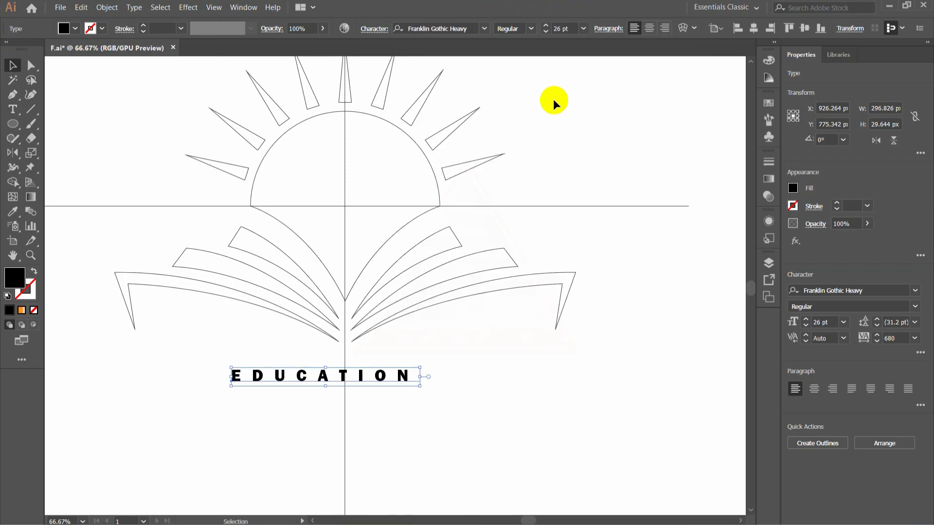
{"action": "left_click", "coordinate": [893, 338]}
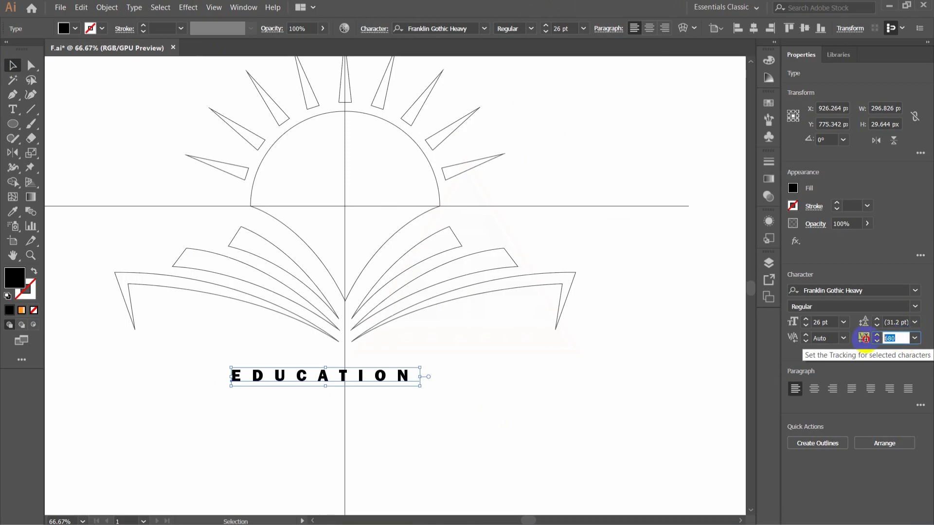
{"action": "type", "text": "0"}
{"action": "left_click", "coordinate": [854, 379]}
- Enlarge the EDUCATION text to 67 pt and set its tracking to 100
{"action": "left_click_drag", "start_coordinate": [547, 26], "coordinate": [547, 32]}
{"action": "left_click", "coordinate": [545, 33]}
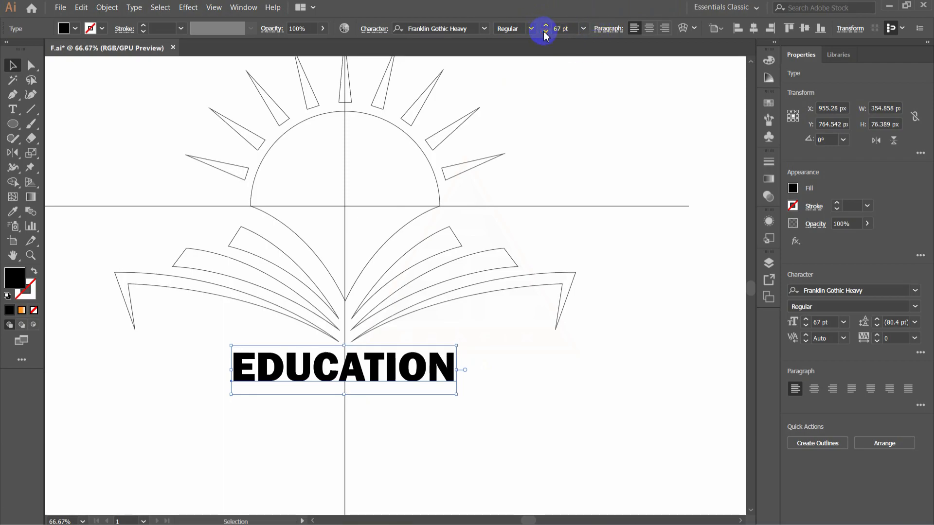
{"action": "left_click_drag", "start_coordinate": [878, 336], "coordinate": [887, 351]}
{"action": "left_click", "coordinate": [878, 342]}
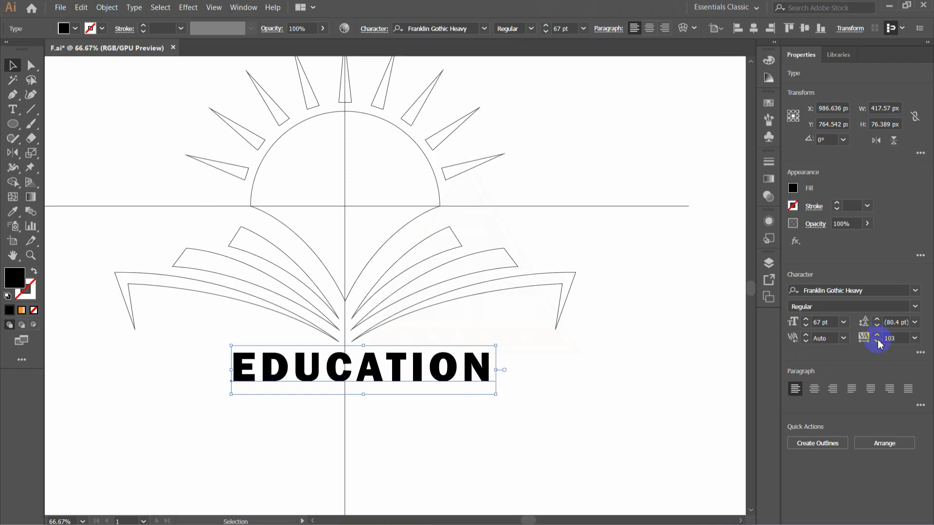
{"action": "left_click", "coordinate": [878, 342]}
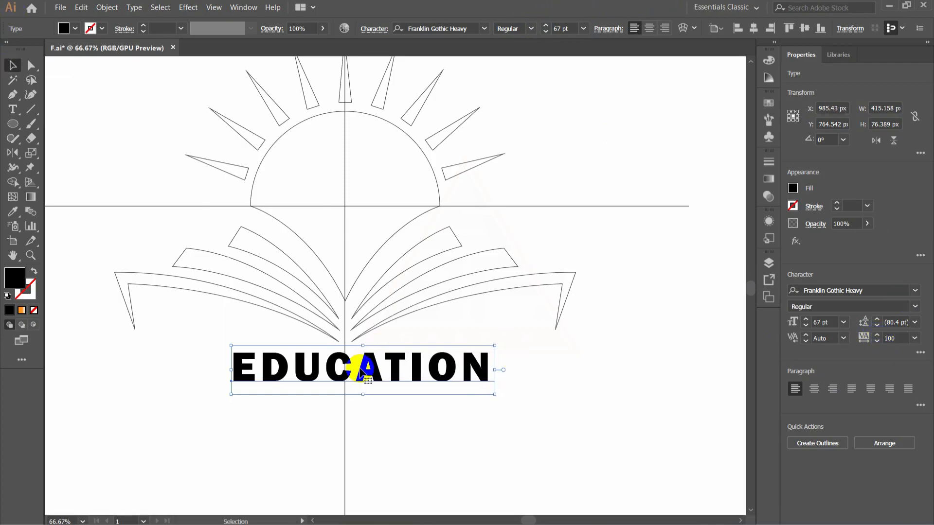
- Convert the EDUCATION text to outlines
{"action": "right_click", "coordinate": [418, 366]}
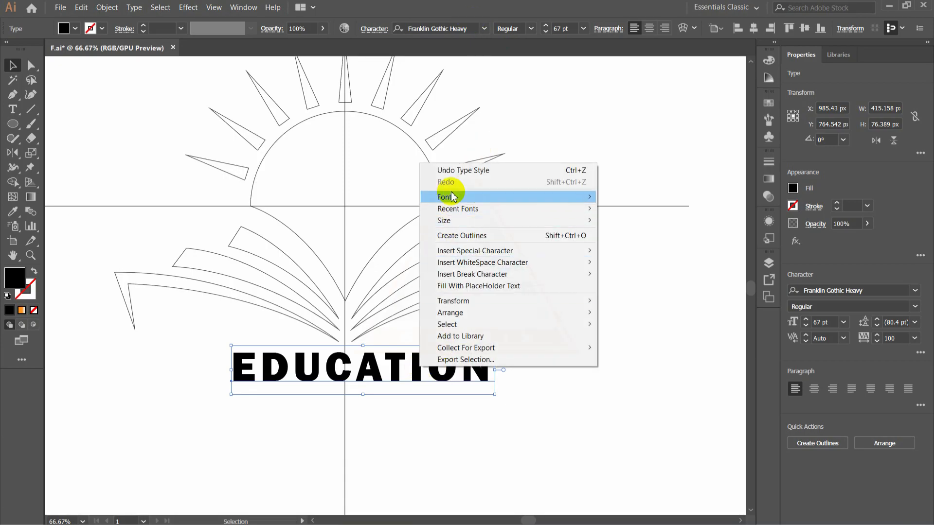
{"action": "left_click", "coordinate": [460, 236]}
{"action": "left_click", "coordinate": [542, 380]}
- Center the outlined EDUCATION word on the vertical guide and move it down to leave space beneath the book
{"action": "left_click_drag", "start_coordinate": [451, 375], "coordinate": [435, 374]}
{"action": "key", "text": "Down"}
{"action": "key", "text": "Down"}
{"action": "key", "text": "Down"}
{"action": "key", "text": "Down"}
{"action": "key", "text": "Down"}
{"action": "key", "text": "Down"}
{"action": "key", "text": "Down"}
{"action": "key", "text": "Down"}
{"action": "key", "text": "Down"}
{"action": "key", "text": "Down"}
{"action": "key", "text": "Down"}
{"action": "key", "text": "Down"}
{"action": "key", "text": "Down"}
{"action": "key", "text": "Down"}
{"action": "key", "text": "Down"}
{"action": "key", "text": "Down"}
{"action": "key", "text": "Down"}
{"action": "key", "text": "Down"}
{"action": "key", "text": "Down"}
{"action": "key", "text": "Down"}
{"action": "left_click", "coordinate": [553, 366]}
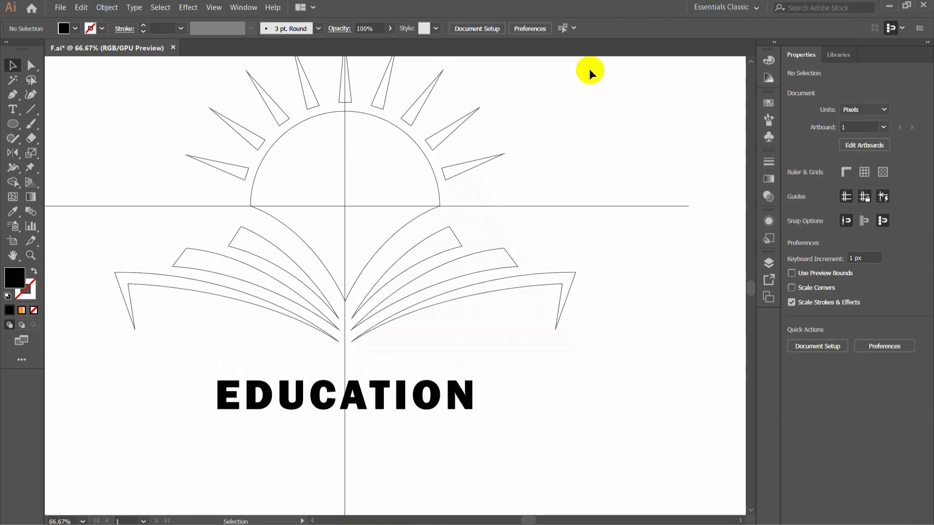
- Draw a horizontal line about 340 px long between the book and EDUCATION, centered on the vertical guide
{"action": "left_click", "coordinate": [28, 115]}
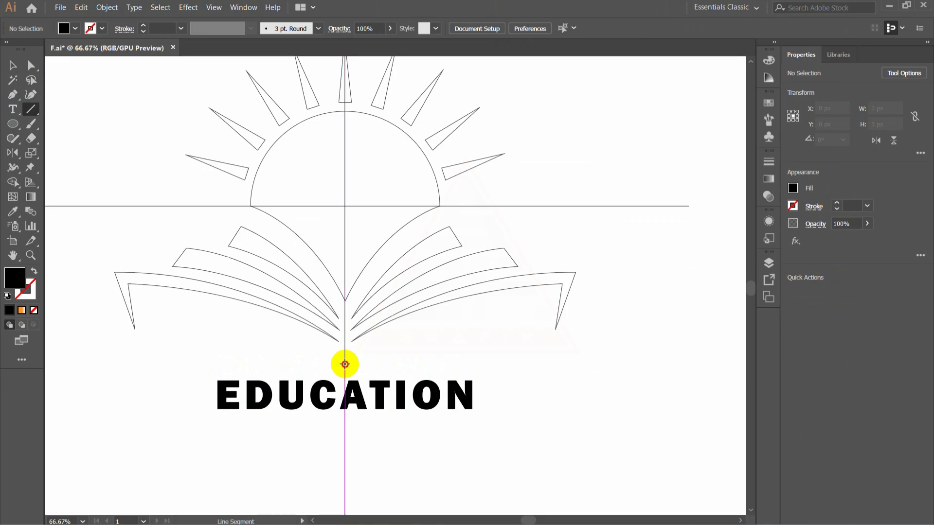
{"action": "left_click_drag", "start_coordinate": [347, 364], "coordinate": [346, 364]}
{"action": "left_click_drag", "start_coordinate": [346, 364], "coordinate": [453, 365]}
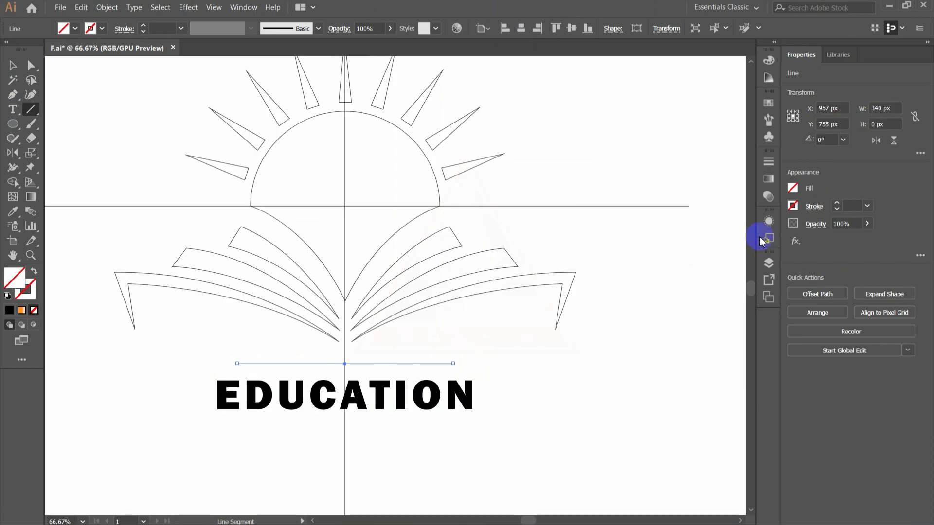
{"action": "left_click", "coordinate": [17, 70]}
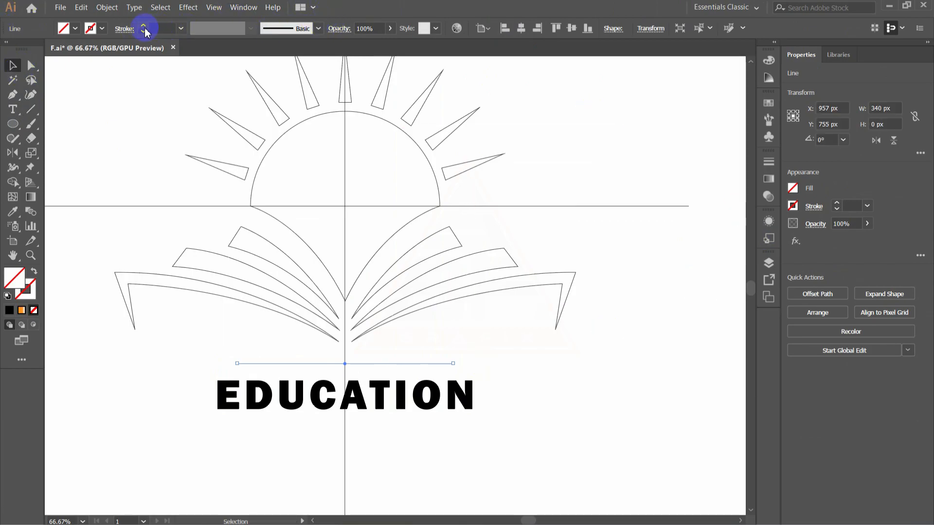
- Give the horizontal line an 11 pt black stroke tapered at both ends with Width Profile 1
{"action": "left_click", "coordinate": [143, 27]}
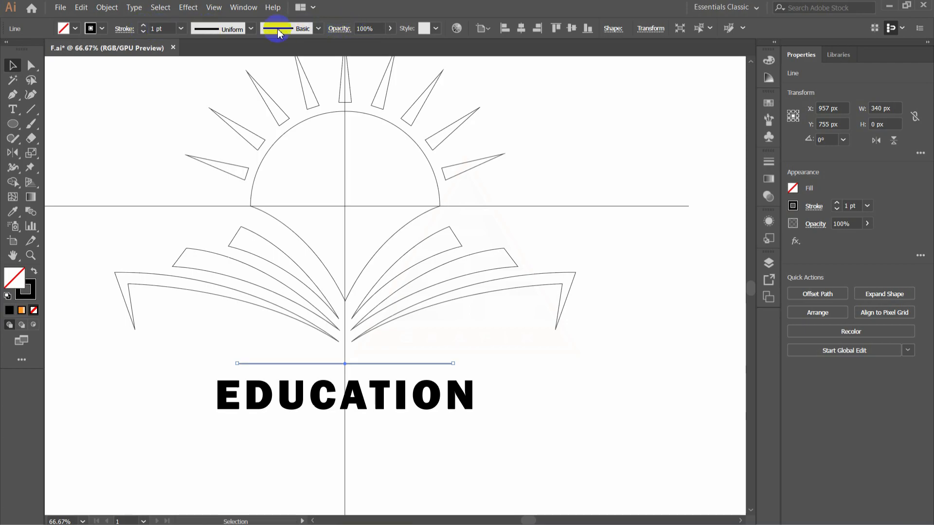
{"action": "left_click", "coordinate": [250, 28]}
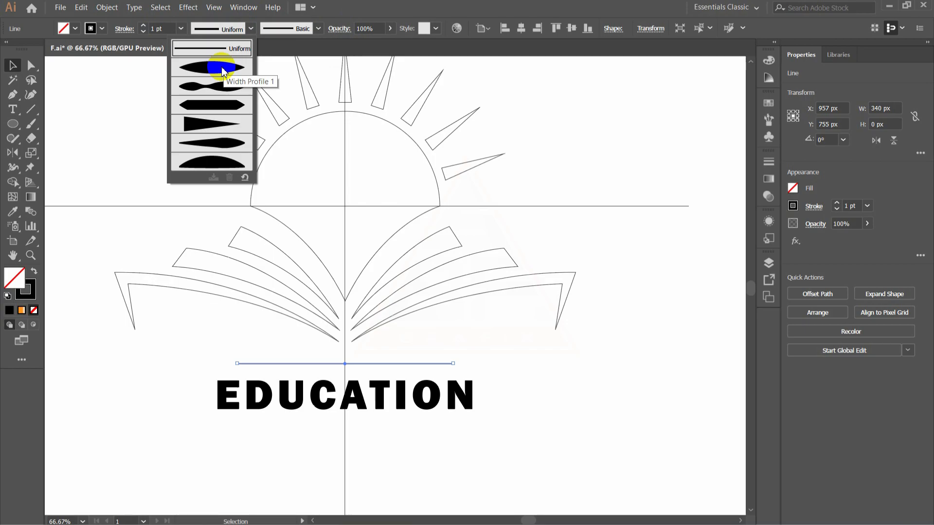
{"action": "left_click", "coordinate": [223, 69]}
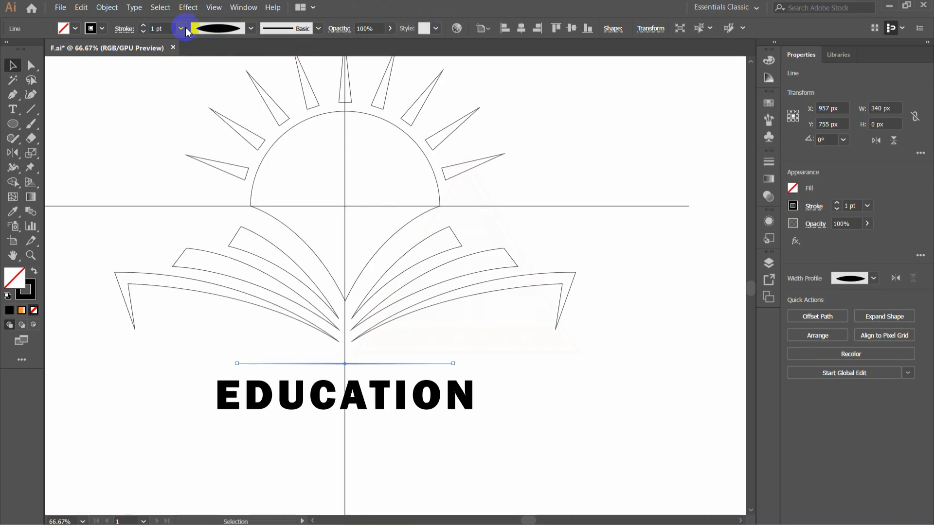
{"action": "left_click", "coordinate": [142, 26]}
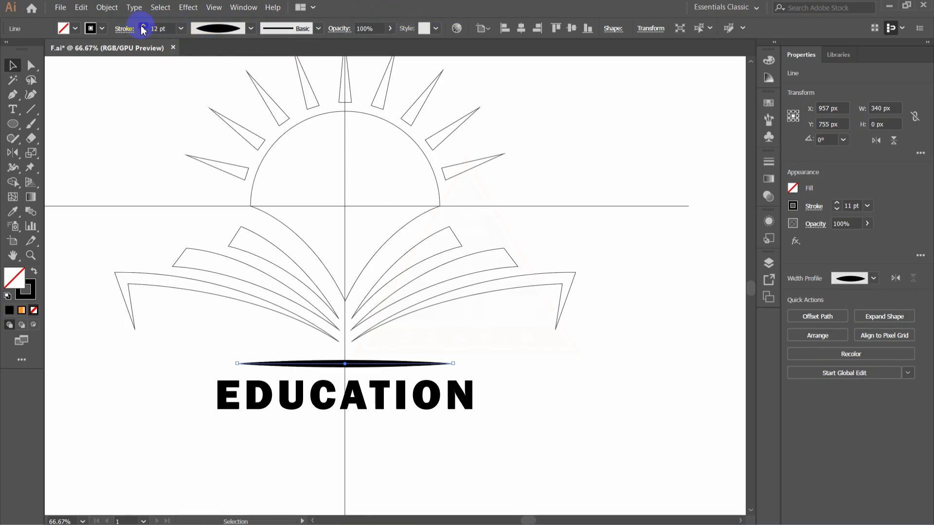
{"action": "left_click", "coordinate": [144, 32]}
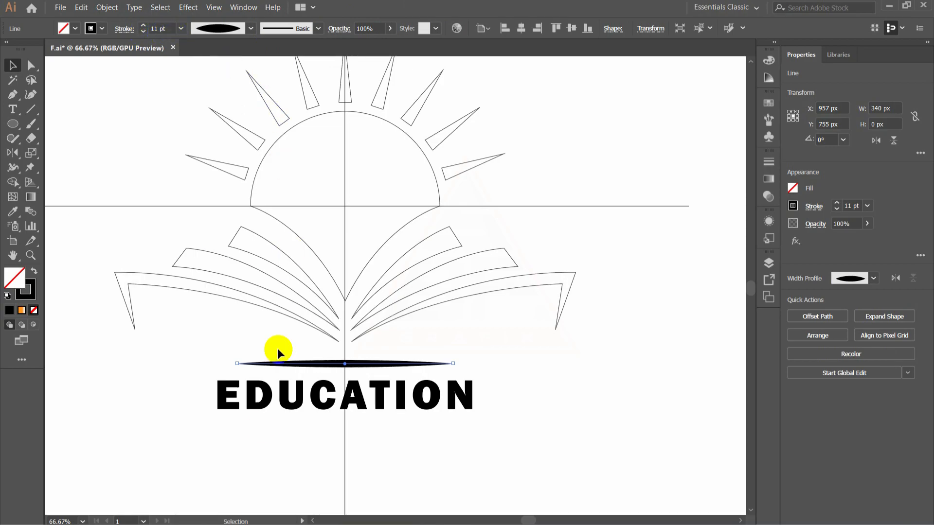
- Expand the appearance of the tapered line into a filled path and deselect it
{"action": "left_click", "coordinate": [105, 8]}
{"action": "left_click", "coordinate": [164, 133]}
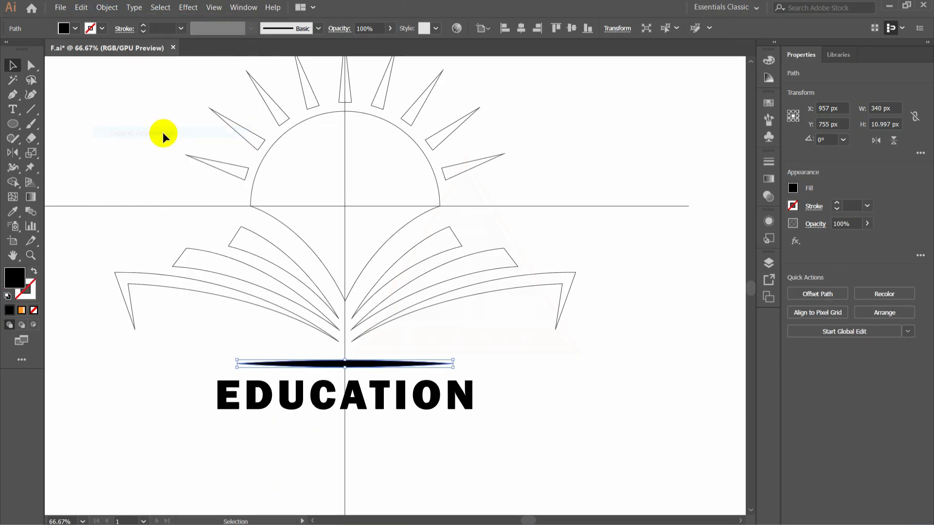
{"action": "left_click", "coordinate": [484, 390]}
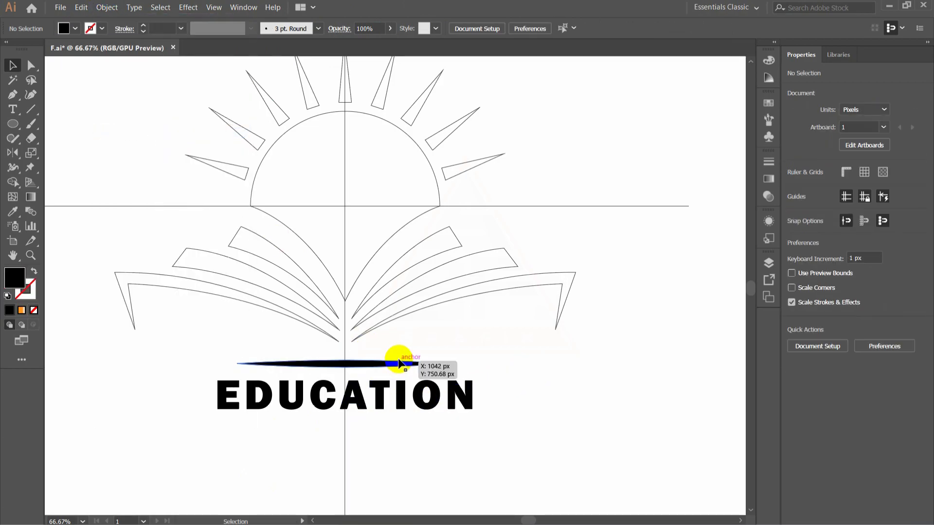
{"action": "left_click", "coordinate": [386, 402]}
{"action": "left_click", "coordinate": [581, 366]}
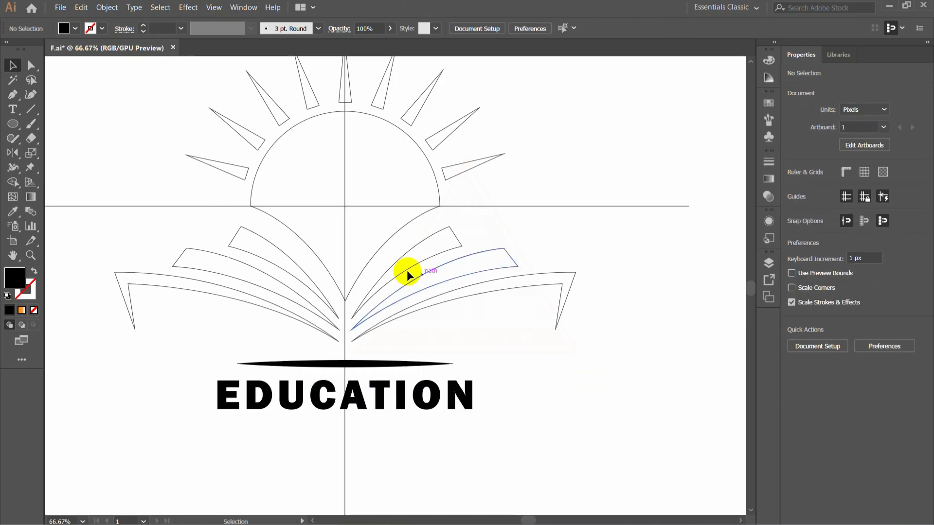
- Draw a black rectangle about 402 by 21 px beneath EDUCATION, matching the word's width, and nudge it up to Y 847.5 px
{"action": "left_click_drag", "start_coordinate": [7, 129], "coordinate": [69, 125]}
{"action": "left_click_drag", "start_coordinate": [217, 421], "coordinate": [472, 434]}
{"action": "key", "text": "Up"}
{"action": "key", "text": "Up"}
{"action": "key", "text": "Up"}
{"action": "key", "text": "Up"}
{"action": "key", "text": "Up"}
{"action": "key", "text": "Up"}
{"action": "key", "text": "Up"}
{"action": "key", "text": "Up"}
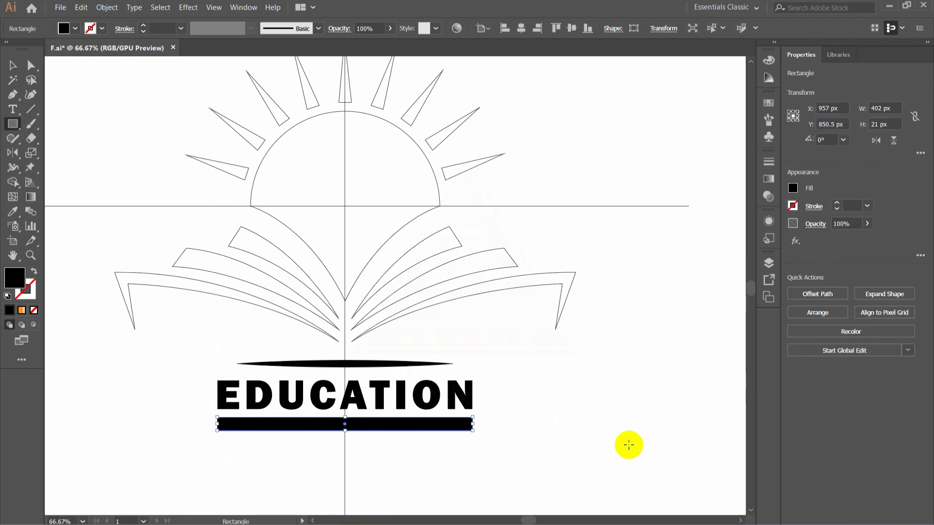
- Stretch the black rectangle's lower edge downward to make the bar slightly taller
{"action": "left_click", "coordinate": [12, 65]}
{"action": "left_click", "coordinate": [345, 428]}
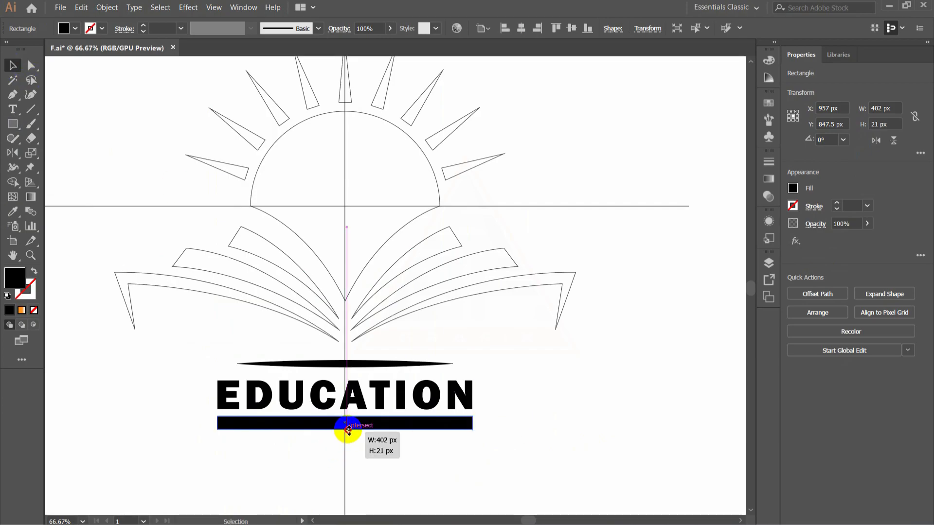
{"action": "left_click", "coordinate": [566, 421]}
- Add the text "EDUCATION CONSULTANT" below the black bar
{"action": "key", "text": "t"}
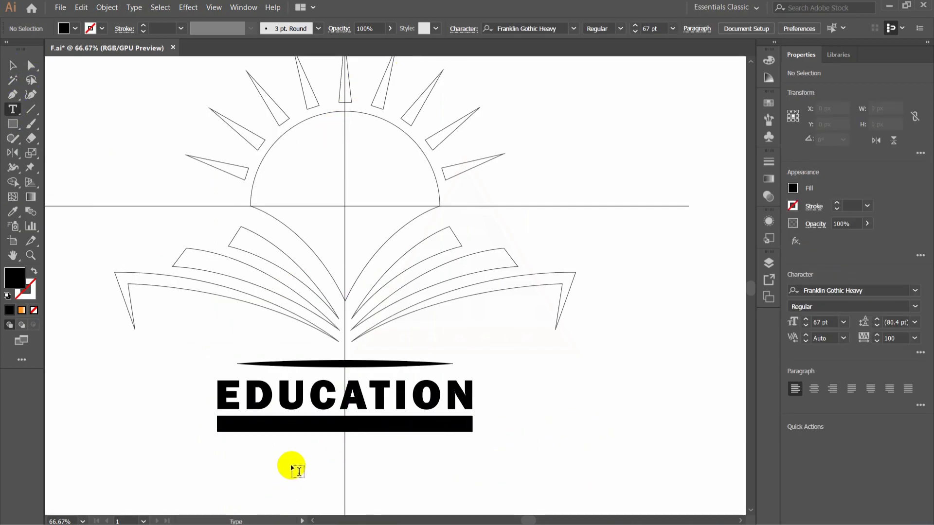
{"action": "left_click", "coordinate": [406, 473]}
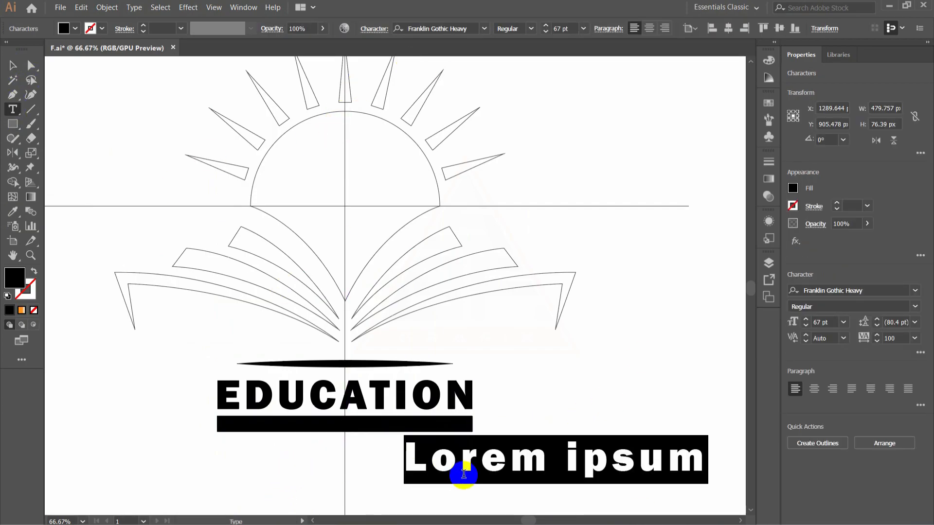
{"action": "type", "text": "EDUCATION"}
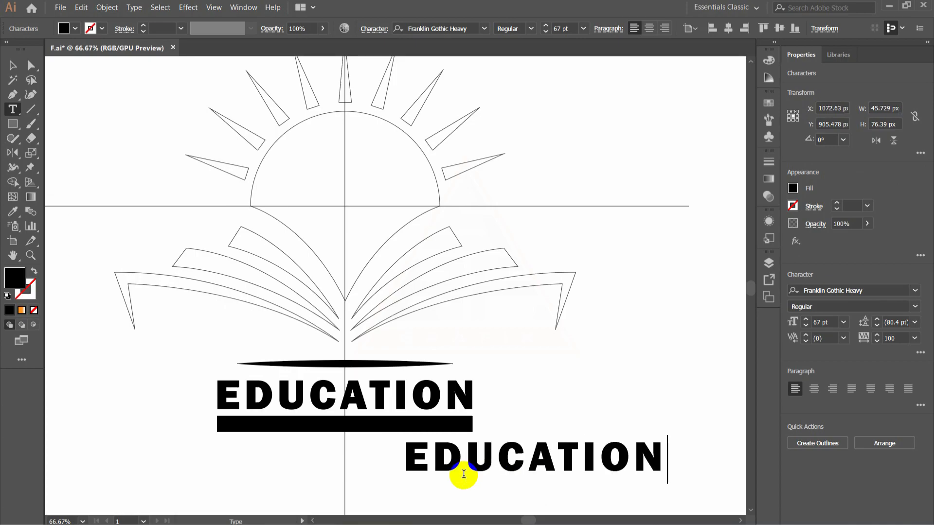
{"action": "type", "text": " CONSU"}
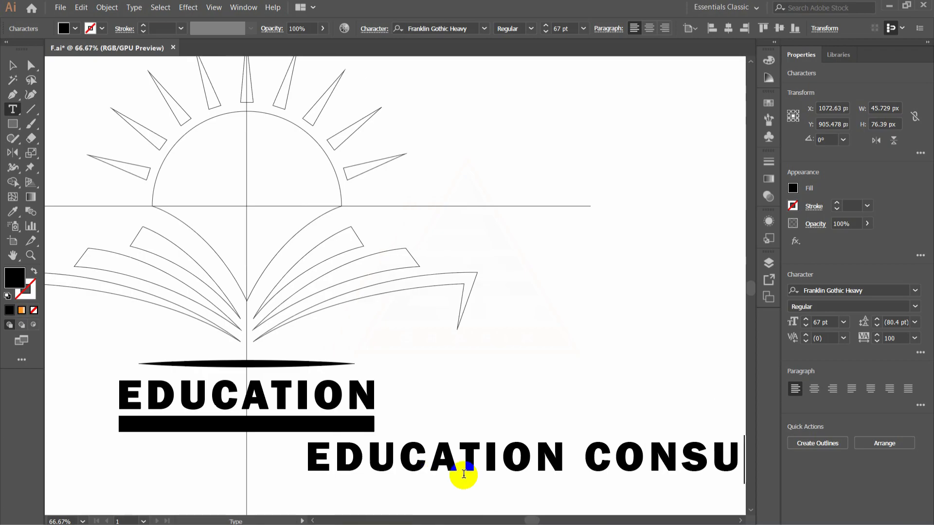
{"action": "type", "text": "LTANT"}
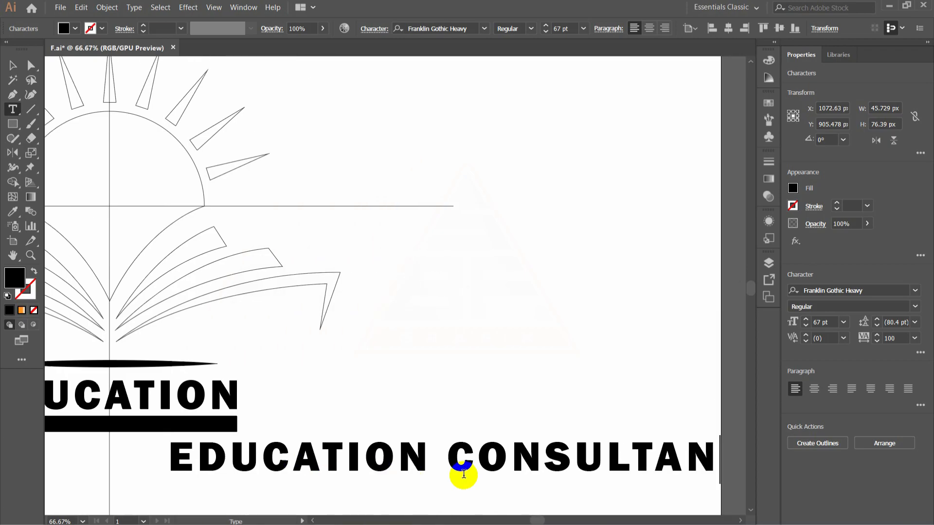
- Set the EDUCATION CONSULTANT text to Franklin Gothic Demi and reduce its size to 25 pt
{"action": "left_click", "coordinate": [13, 65]}
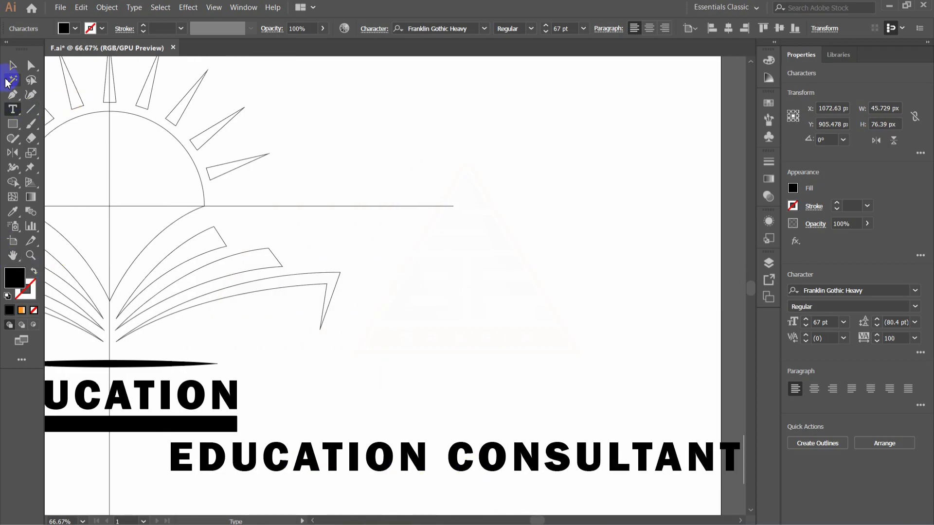
{"action": "left_click", "coordinate": [546, 32]}
{"action": "left_click", "coordinate": [484, 28]}
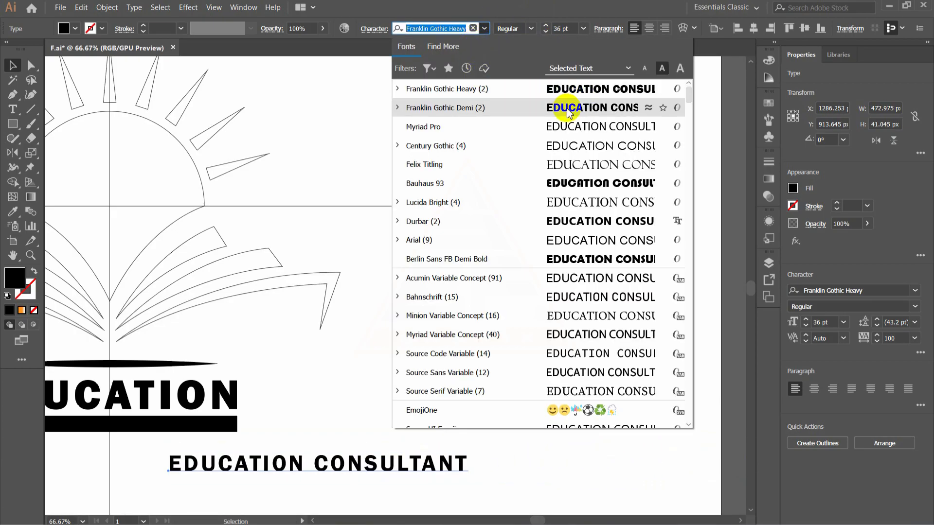
{"action": "left_click", "coordinate": [568, 110]}
{"action": "left_click", "coordinate": [545, 32]}
{"action": "left_click", "coordinate": [546, 32]}
{"action": "left_click", "coordinate": [546, 32]}
{"action": "left_click", "coordinate": [546, 32]}
{"action": "left_click", "coordinate": [546, 32]}
{"action": "left_click", "coordinate": [546, 32]}
{"action": "left_click", "coordinate": [546, 32]}
{"action": "left_click", "coordinate": [314, 521]}
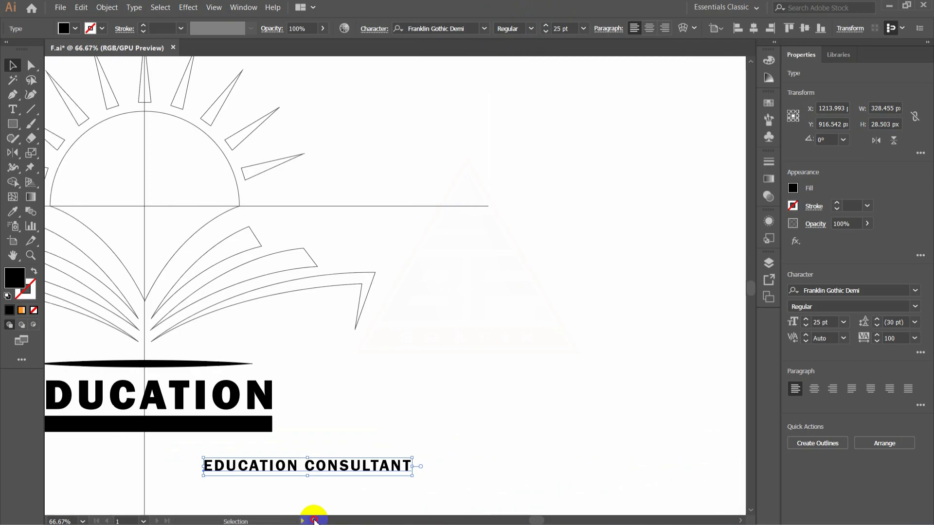
- Move the EDUCATION CONSULTANT text onto the black bar and change its fill to white
{"action": "scroll", "coordinate": [314, 521], "scroll_direction": "left", "scroll_amount": 10}
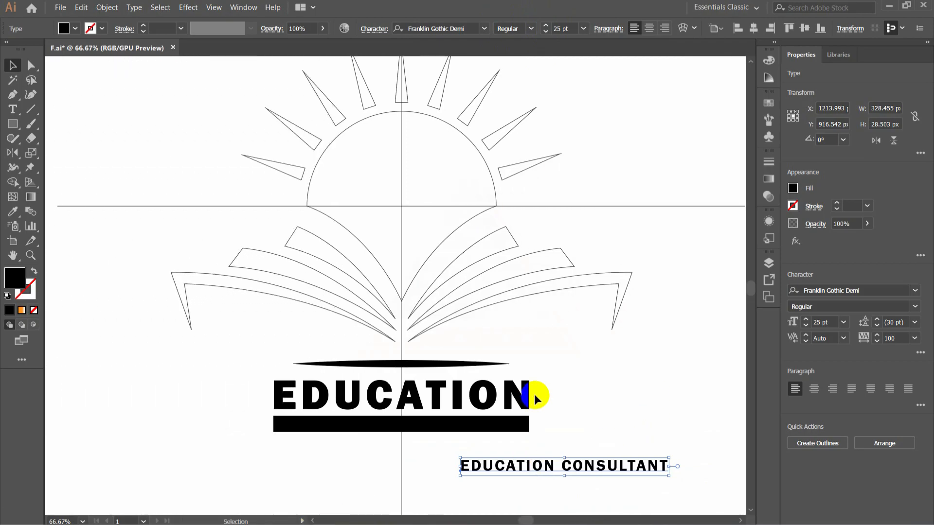
{"action": "left_click_drag", "start_coordinate": [584, 471], "coordinate": [417, 429]}
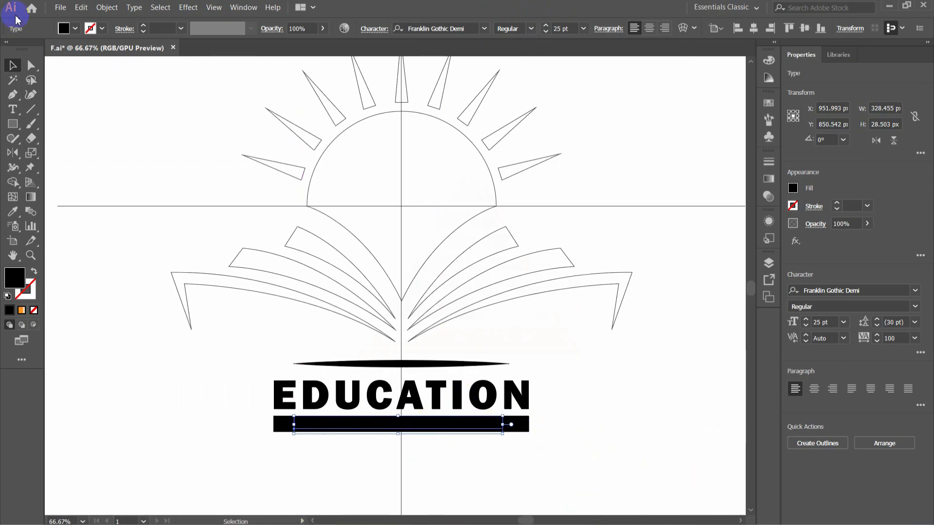
{"action": "left_click", "coordinate": [75, 28]}
{"action": "left_click", "coordinate": [25, 49]}
- Reduce the EDUCATION CONSULTANT text to 21 pt and widen its tracking to 400 to span the bar
{"action": "left_click", "coordinate": [545, 32]}
{"action": "left_click", "coordinate": [545, 32]}
{"action": "left_click", "coordinate": [546, 32]}
{"action": "left_click", "coordinate": [545, 32]}
{"action": "left_click", "coordinate": [877, 336]}
{"action": "left_click_drag", "start_coordinate": [894, 340], "coordinate": [850, 344]}
{"action": "type", "text": "600"}
{"action": "key", "text": "Return"}
{"action": "type", "text": "500"}
{"action": "key", "text": "Return"}
{"action": "type", "text": "400"}
{"action": "key", "text": "Return"}
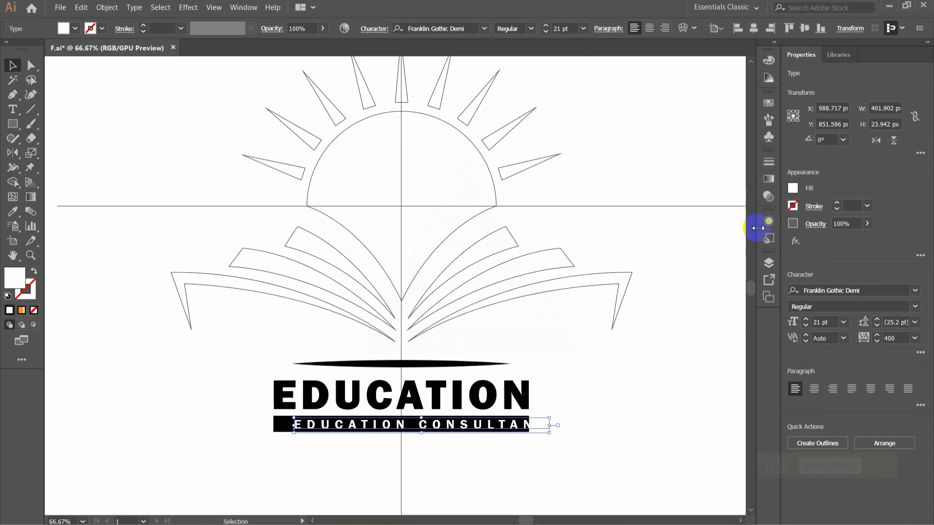
- Nudge the EDUCATION CONSULTANT text left until it is centred in the black bar and reduce its tracking to 393
{"action": "key", "text": "Left"}
{"action": "key", "text": "Left"}
{"action": "key", "text": "Left"}
{"action": "key", "text": "Left"}
{"action": "key", "text": "Left"}
{"action": "key", "text": "Left"}
{"action": "key", "text": "Left"}
{"action": "key", "text": "Left"}
{"action": "key", "text": "Left"}
{"action": "key", "text": "Left"}
{"action": "key", "text": "Left"}
{"action": "key", "text": "Left"}
{"action": "key", "text": "Left"}
{"action": "key", "text": "Left"}
{"action": "key", "text": "Left"}
{"action": "key", "text": "Left"}
{"action": "key", "text": "Left"}
{"action": "key", "text": "Left"}
{"action": "key", "text": "Left"}
{"action": "key", "text": "Left"}
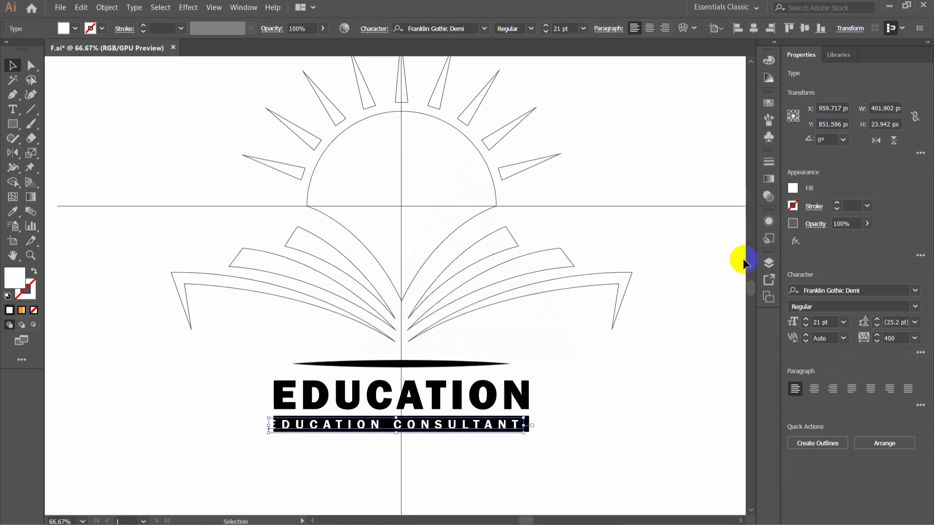
{"action": "key", "text": "Left"}
{"action": "key", "text": "Left"}
{"action": "key", "text": "Left"}
{"action": "key", "text": "Left"}
{"action": "key", "text": "Left"}
{"action": "key", "text": "Left"}
{"action": "key", "text": "Left"}
{"action": "key", "text": "Left"}
{"action": "key", "text": "Left"}
{"action": "key", "text": "Left"}
{"action": "key", "text": "Right"}
{"action": "key", "text": "Right"}
{"action": "key", "text": "Right"}
{"action": "key", "text": "Right"}
{"action": "key", "text": "Right"}
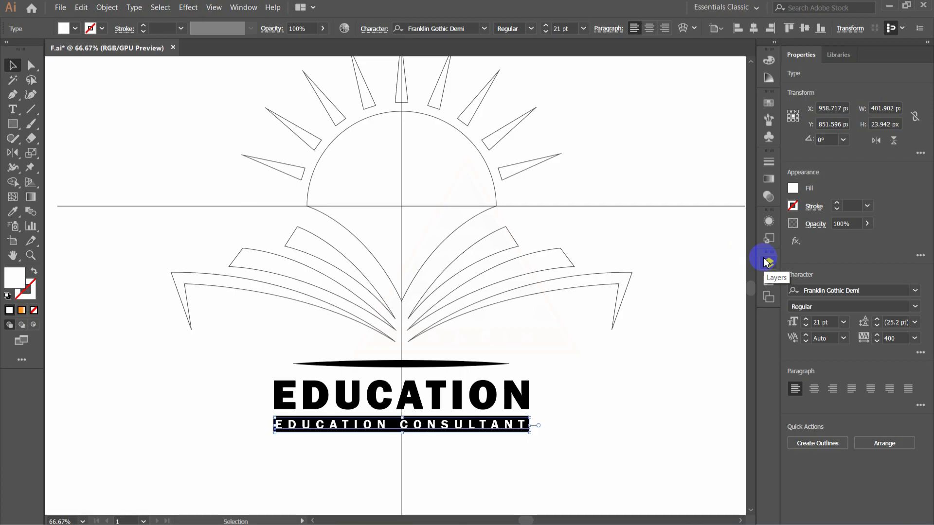
{"action": "key", "text": "Right"}
{"action": "key", "text": "Right"}
{"action": "left_click", "coordinate": [877, 342]}
{"action": "left_click", "coordinate": [877, 342]}
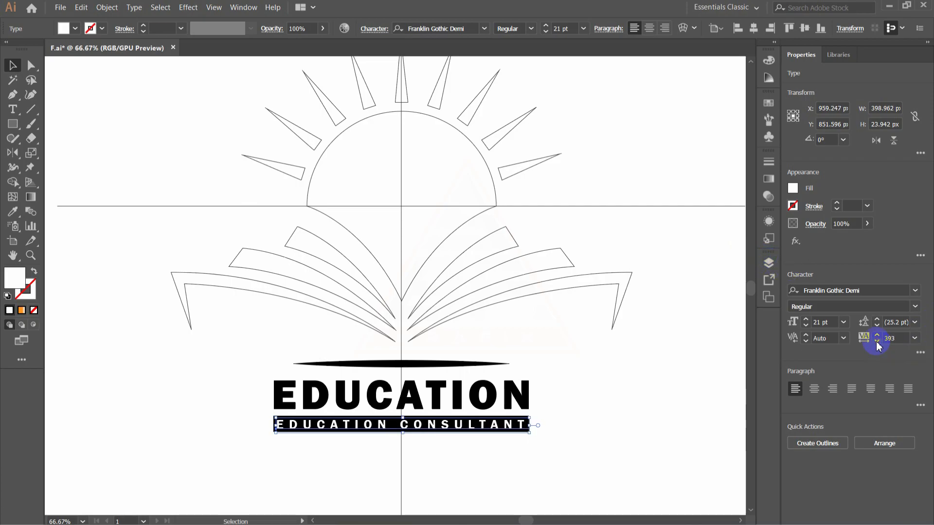
{"action": "left_click", "coordinate": [143, 333]}
- Delete the horizontal and vertical construction lines crossing the logo
{"action": "left_click", "coordinate": [436, 399]}
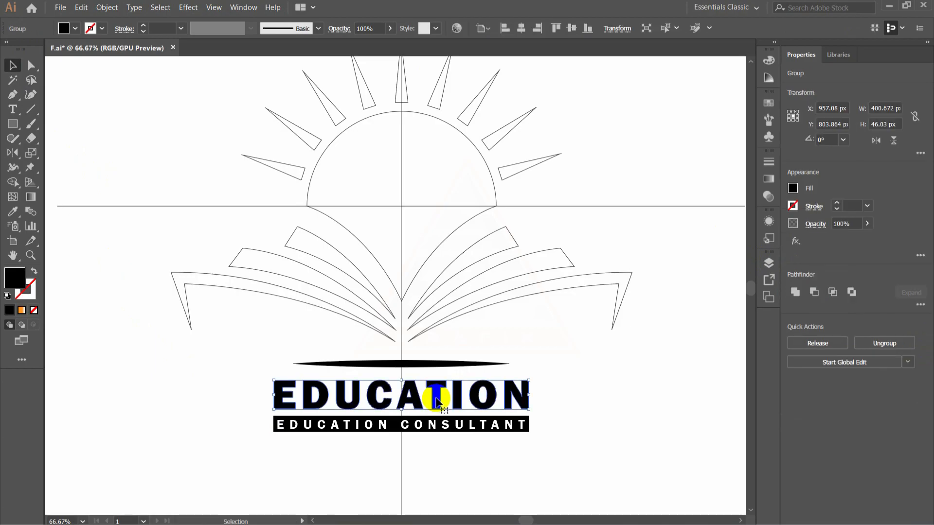
{"action": "left_click", "coordinate": [630, 372]}
{"action": "key", "text": "ctrl+minus"}
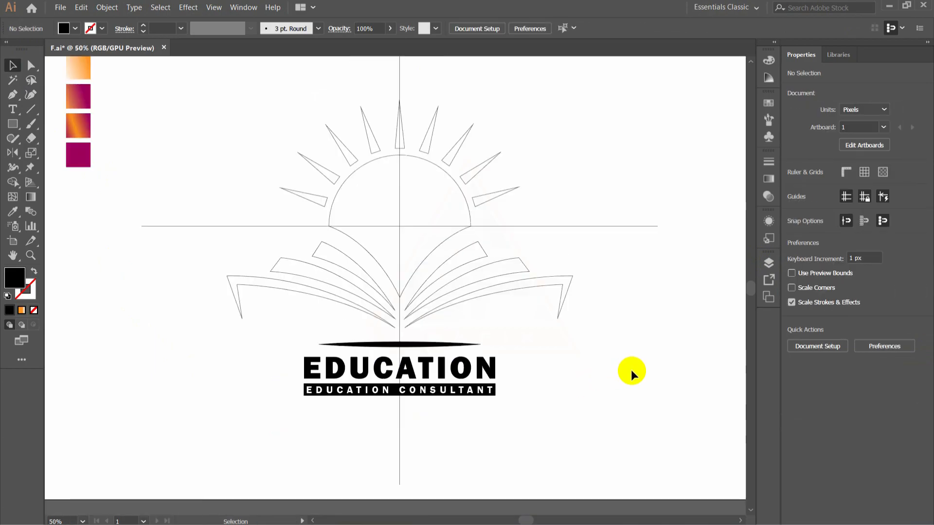
{"action": "scroll", "coordinate": [620, 438], "scroll_direction": "up", "scroll_amount": 2}
{"action": "key", "text": "shift+x"}
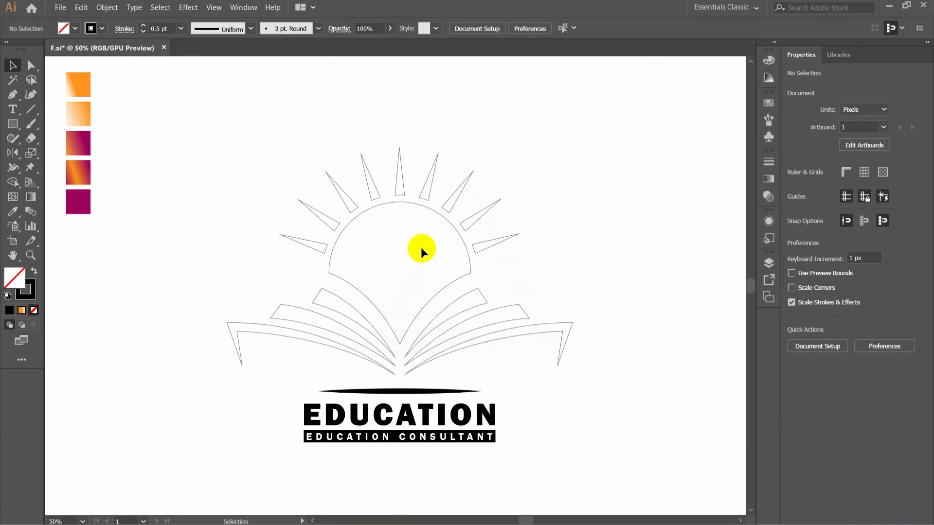
- Fill the sun shape with the second swatch's pale orange gradient and redirect it vertically, pale at the top and orange at the lower point
{"action": "left_click", "coordinate": [422, 206]}
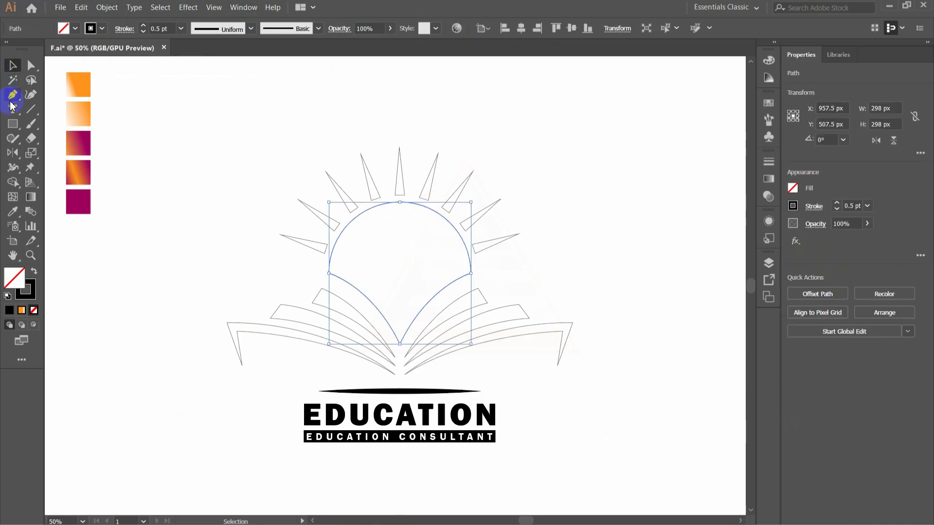
{"action": "left_click", "coordinate": [21, 216]}
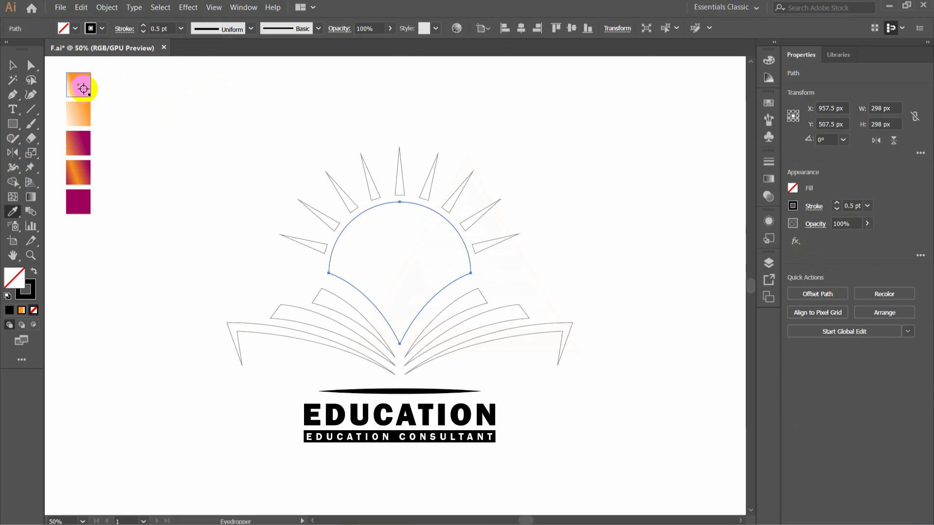
{"action": "left_click", "coordinate": [80, 110]}
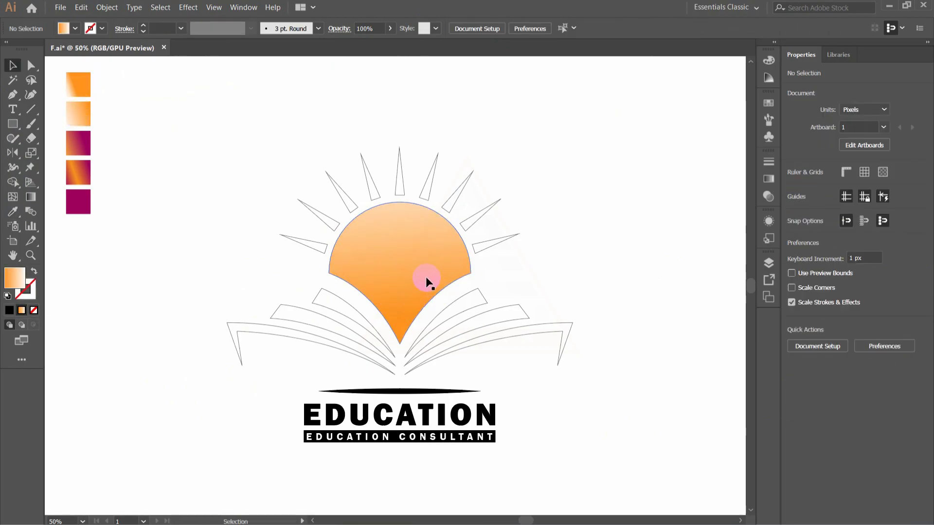
{"action": "left_click", "coordinate": [426, 280]}
{"action": "left_click", "coordinate": [31, 200]}
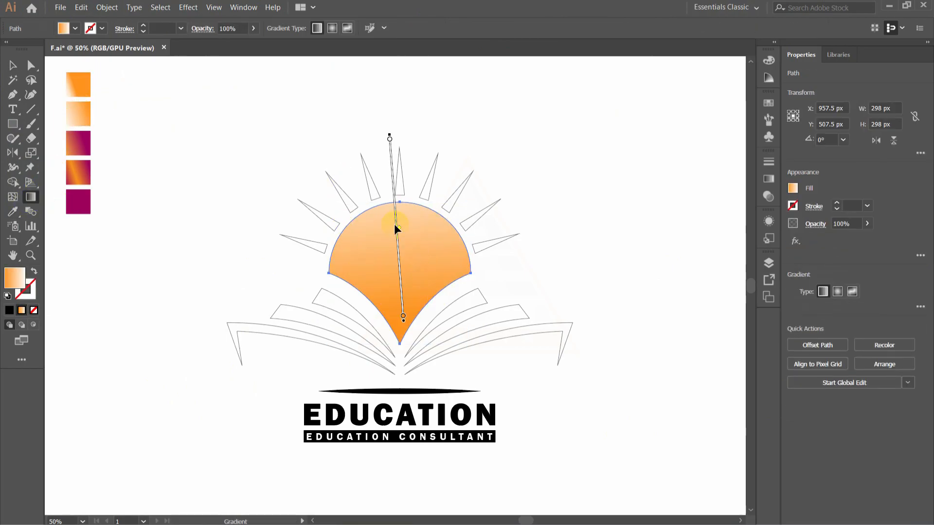
{"action": "left_click_drag", "start_coordinate": [394, 185], "coordinate": [403, 214]}
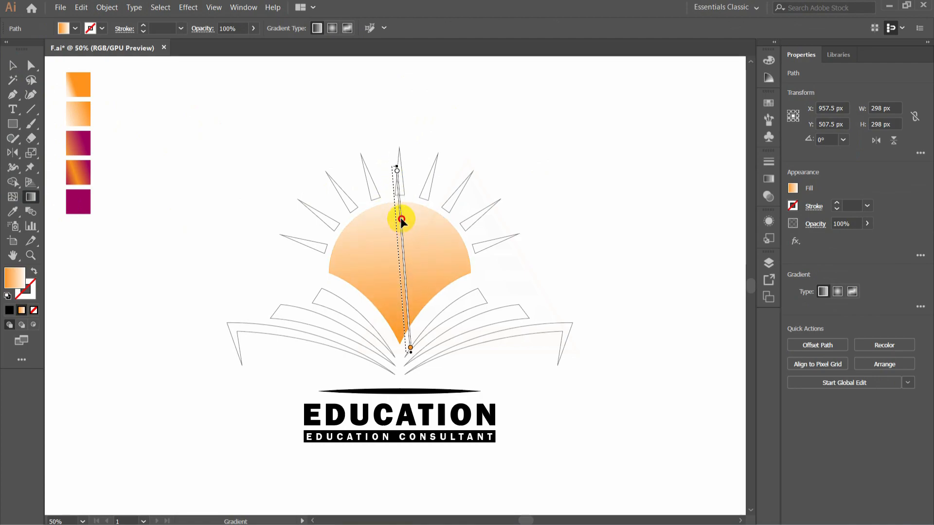
{"action": "left_click", "coordinate": [12, 65]}
{"action": "left_click", "coordinate": [202, 145]}
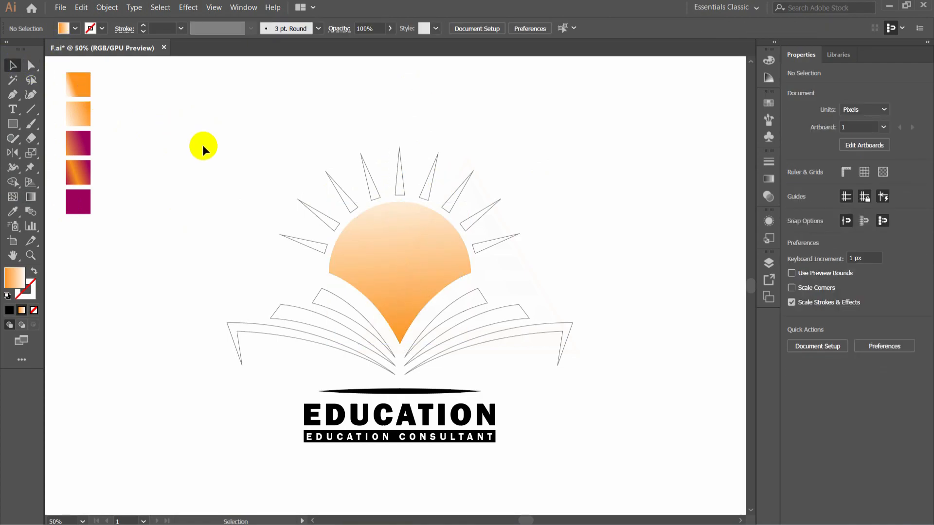
- Fill the two outermost left sun rays with the orange-to-white gradient sampled from the first swatch
{"action": "left_click", "coordinate": [319, 242]}
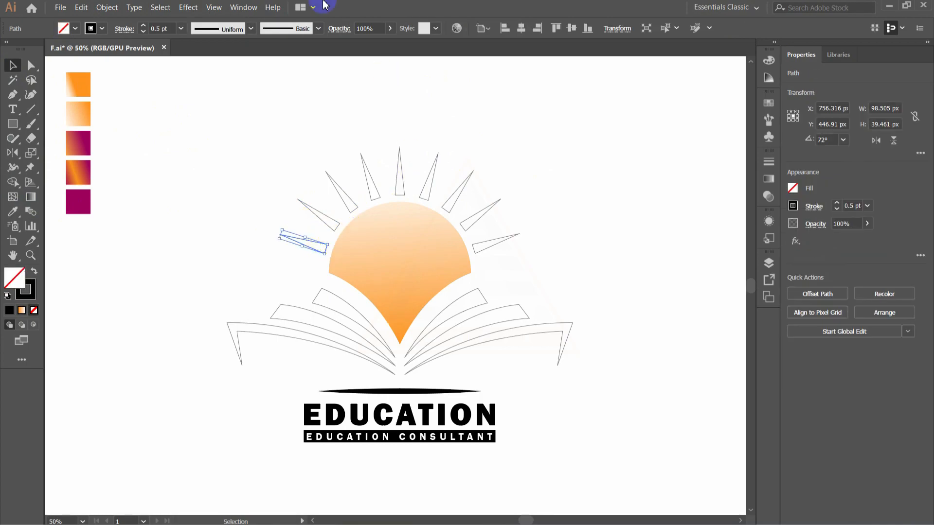
{"action": "left_click", "coordinate": [14, 212]}
{"action": "left_click", "coordinate": [75, 87]}
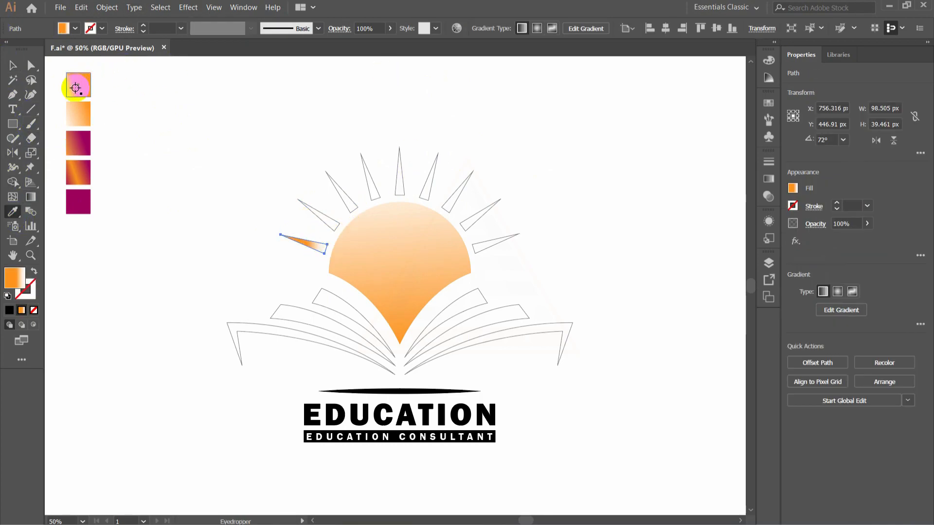
{"action": "left_click", "coordinate": [13, 64]}
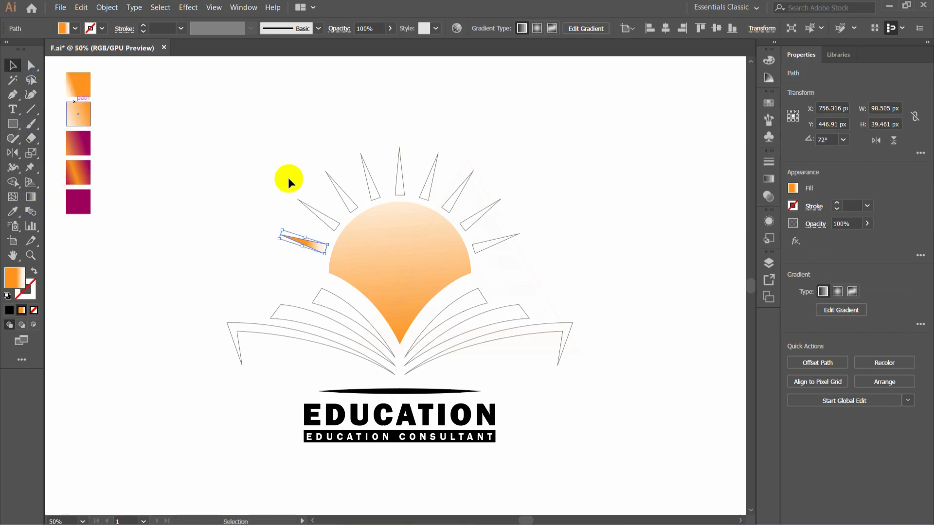
{"action": "left_click", "coordinate": [334, 224]}
{"action": "left_click", "coordinate": [336, 222]}
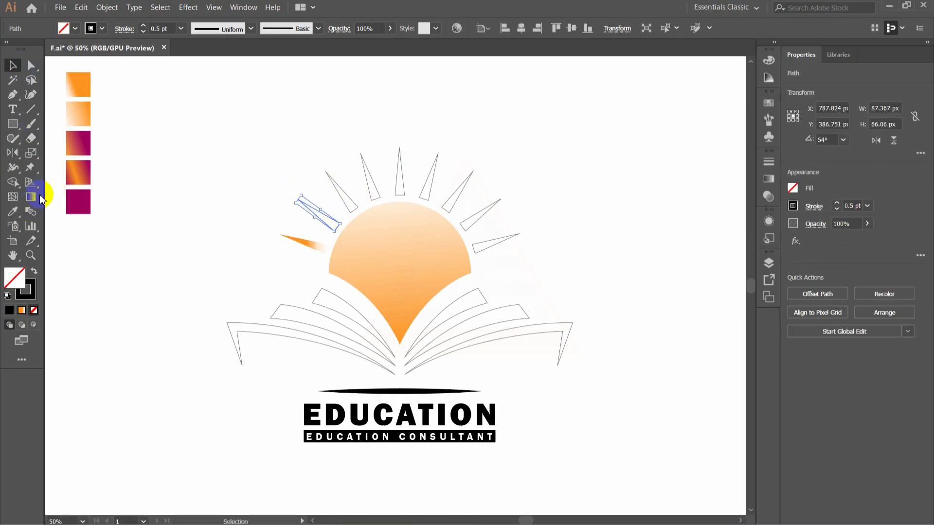
{"action": "left_click", "coordinate": [13, 213]}
{"action": "left_click", "coordinate": [79, 85]}
{"action": "left_click", "coordinate": [13, 64]}
- Fill the two left sun rays nearest the centre ray with the first swatch's orange-to-white gradient
{"action": "left_click", "coordinate": [353, 203]}
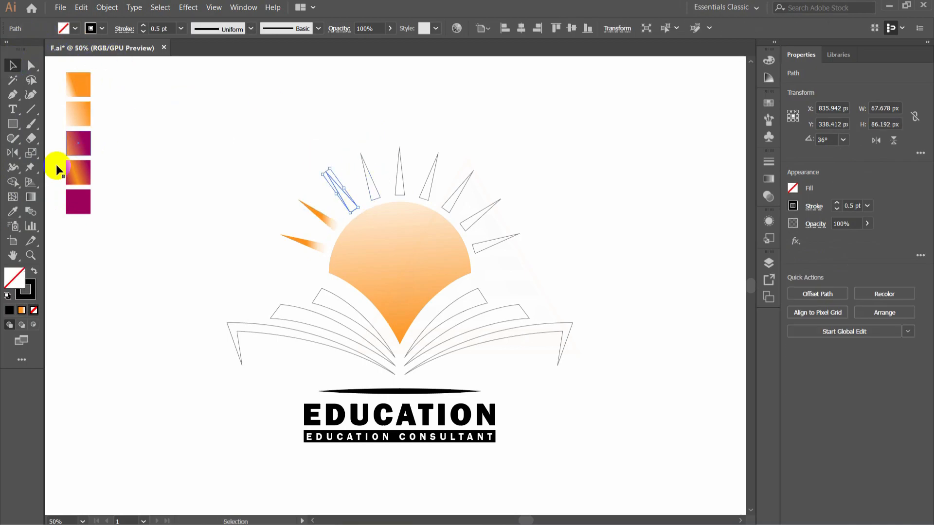
{"action": "left_click", "coordinate": [82, 85]}
{"action": "left_click", "coordinate": [13, 66]}
{"action": "left_click", "coordinate": [380, 195]}
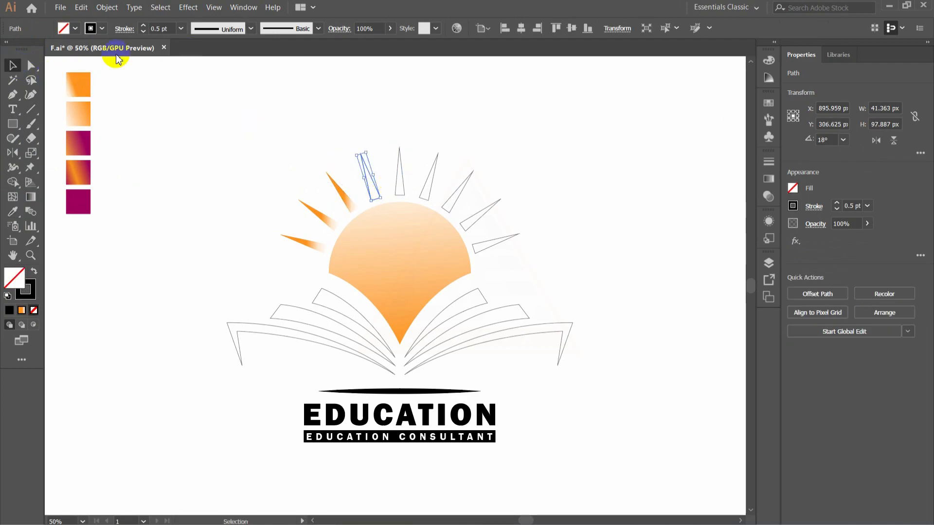
{"action": "left_click", "coordinate": [83, 90]}
{"action": "left_click", "coordinate": [13, 65]}
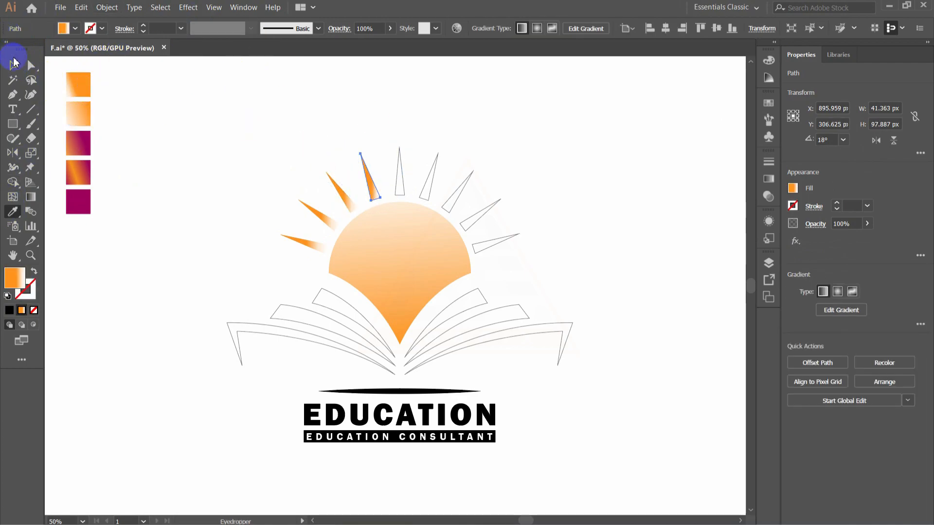
- Fill the centre ray with the first swatch's gradient and redirect it vertically, from an orange tip to a white base
{"action": "left_click", "coordinate": [400, 184]}
{"action": "left_click", "coordinate": [12, 211]}
{"action": "left_click", "coordinate": [79, 83]}
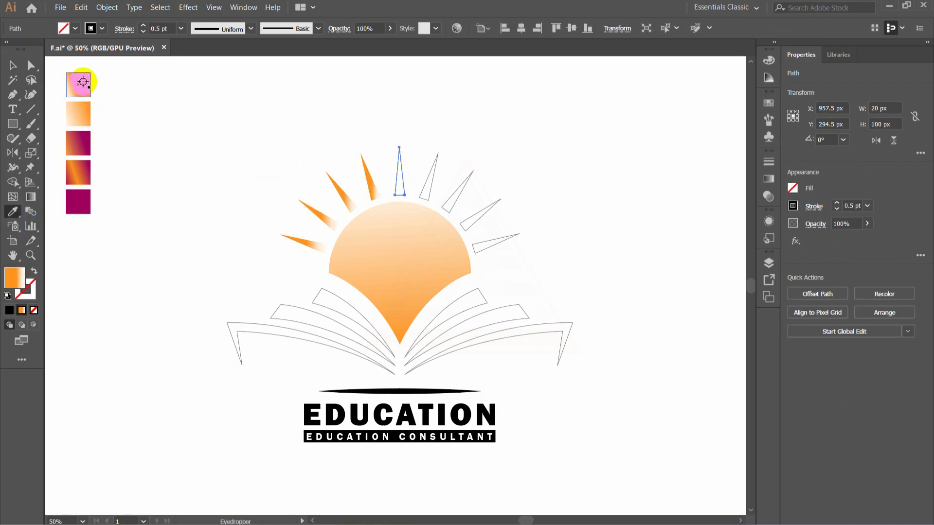
{"action": "left_click", "coordinate": [14, 68]}
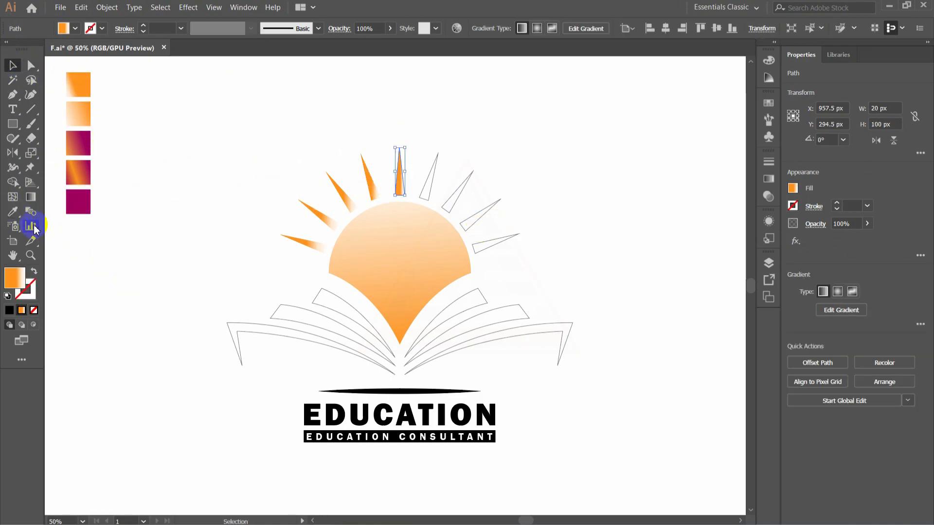
{"action": "left_click", "coordinate": [31, 196]}
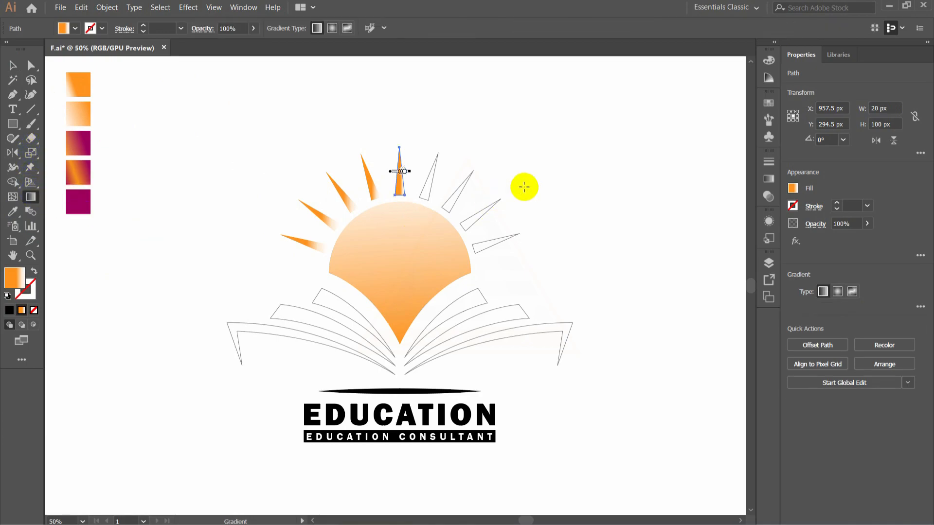
{"action": "mouse_move", "coordinate": [412, 171]}
{"action": "left_mouse_down"}
{"action": "mouse_move", "coordinate": [381, 133]}
{"action": "mouse_move", "coordinate": [407, 221]}
{"action": "mouse_move", "coordinate": [396, 240]}
{"action": "left_mouse_up"}
{"action": "mouse_move", "coordinate": [399, 168]}
{"action": "left_mouse_down"}
{"action": "mouse_move", "coordinate": [396, 151]}
{"action": "mouse_move", "coordinate": [401, 208]}
{"action": "mouse_move", "coordinate": [398, 165]}
{"action": "left_mouse_up"}
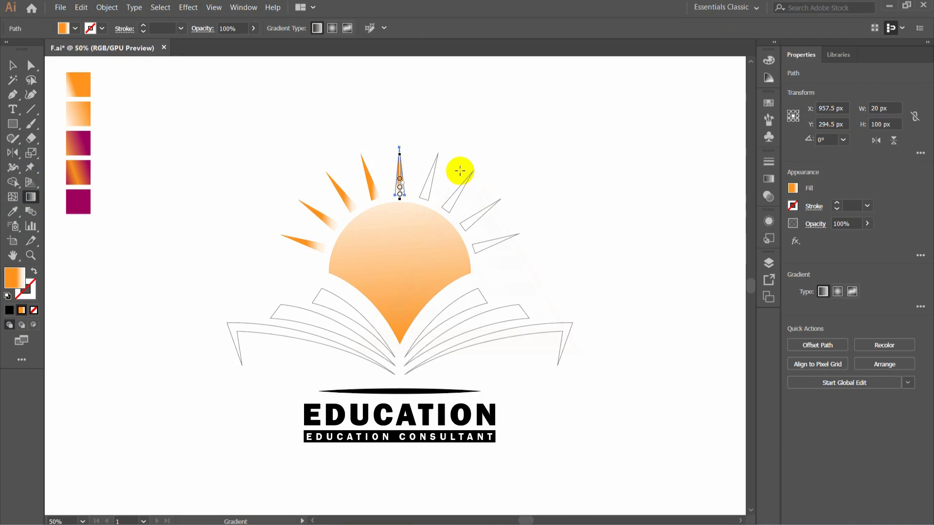
{"action": "key", "text": "v"}
{"action": "left_click", "coordinate": [474, 142]}
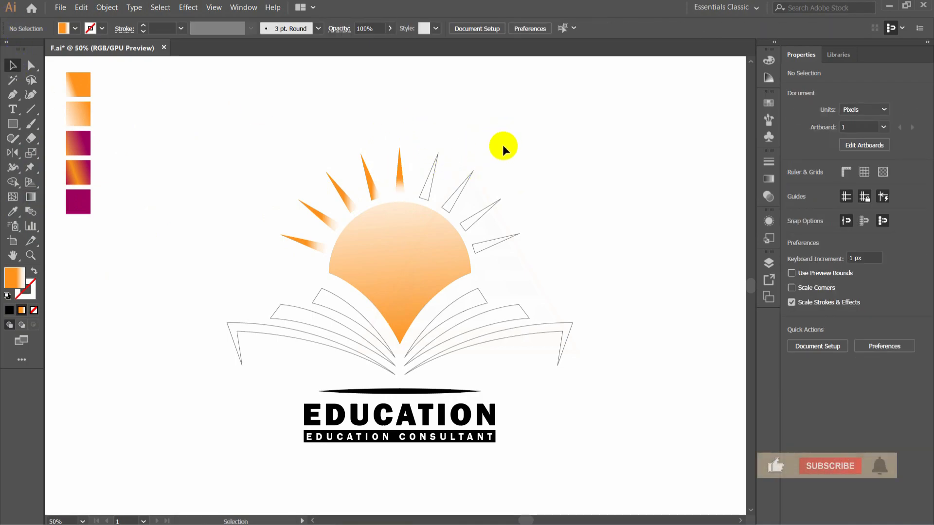
- Align the gradient of the first ray left of the centre ray along its length, fading to white at the base
{"action": "left_click", "coordinate": [372, 192]}
{"action": "left_click", "coordinate": [38, 204]}
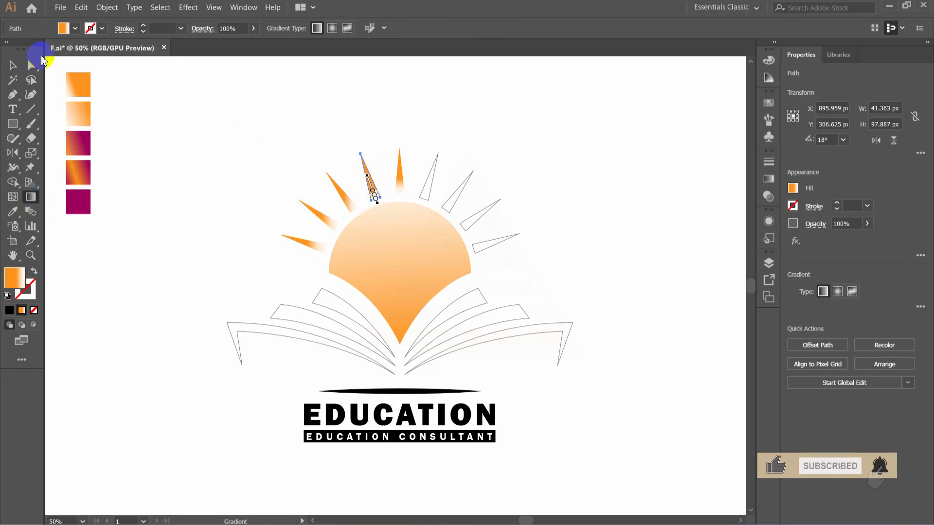
{"action": "left_click", "coordinate": [13, 65]}
{"action": "left_click", "coordinate": [272, 165]}
- Rotate the gradient of the second ray left of the centre ray to follow its length, with white towards the sun
{"action": "left_click", "coordinate": [346, 197]}
{"action": "left_click", "coordinate": [31, 212]}
{"action": "left_click", "coordinate": [31, 198]}
{"action": "left_click_drag", "start_coordinate": [365, 194], "coordinate": [349, 220]}
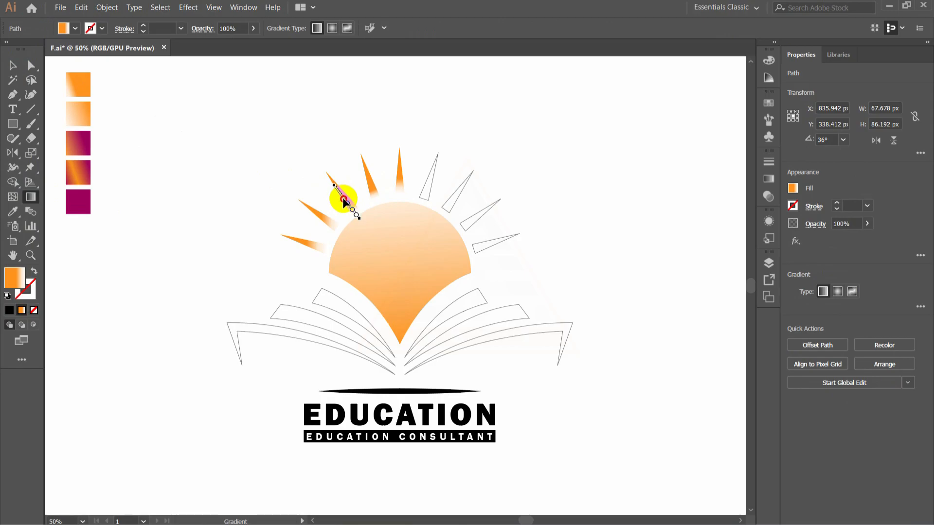
{"action": "left_click", "coordinate": [13, 65]}
{"action": "left_click", "coordinate": [191, 160]}
- Adjust the gradient of the third ray left of the centre ray so it runs from tip to base
{"action": "left_click", "coordinate": [333, 221]}
{"action": "left_click", "coordinate": [31, 197]}
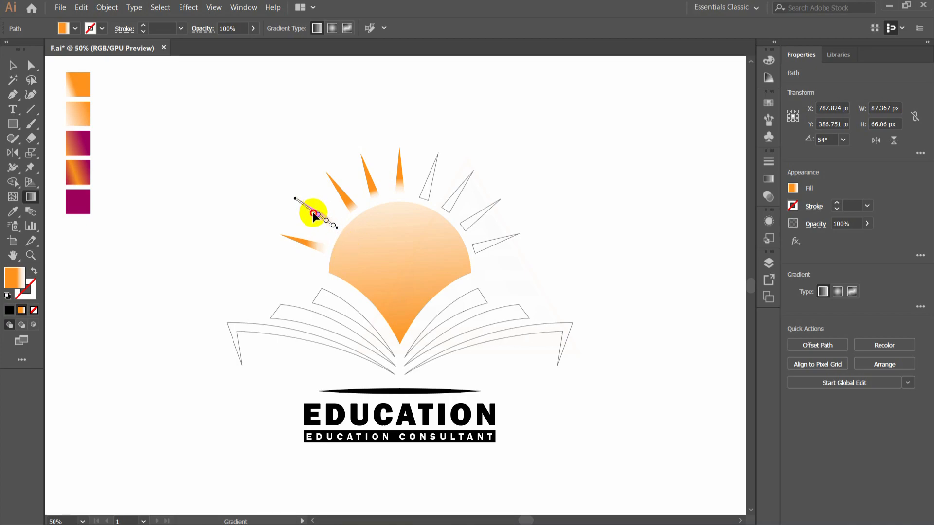
{"action": "left_click", "coordinate": [12, 65]}
{"action": "left_click", "coordinate": [256, 234]}
- Tilt the gradient of the lowest left ray to follow the ray's direction, fading towards the sun
{"action": "left_click", "coordinate": [319, 243]}
{"action": "left_click", "coordinate": [32, 199]}
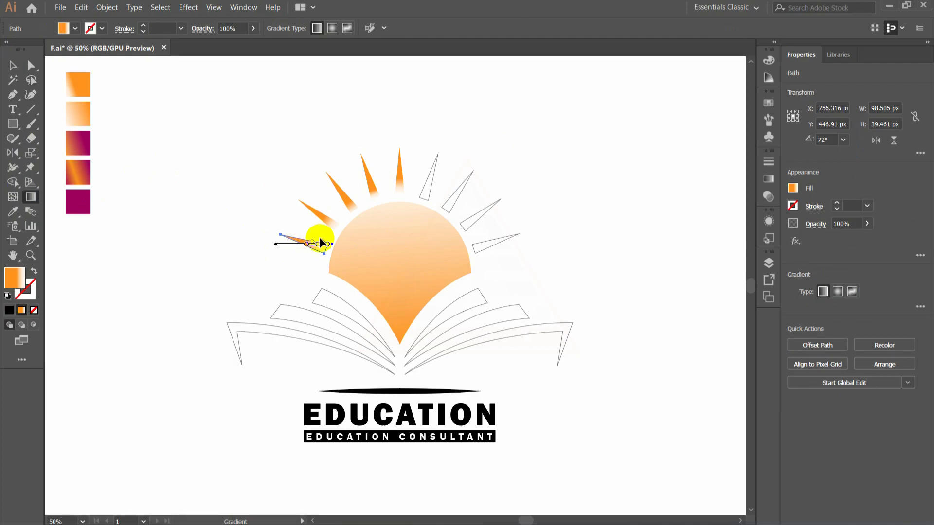
{"action": "mouse_move", "coordinate": [334, 244]}
{"action": "left_mouse_down"}
{"action": "mouse_move", "coordinate": [325, 263]}
{"action": "mouse_move", "coordinate": [300, 246]}
{"action": "left_mouse_up"}
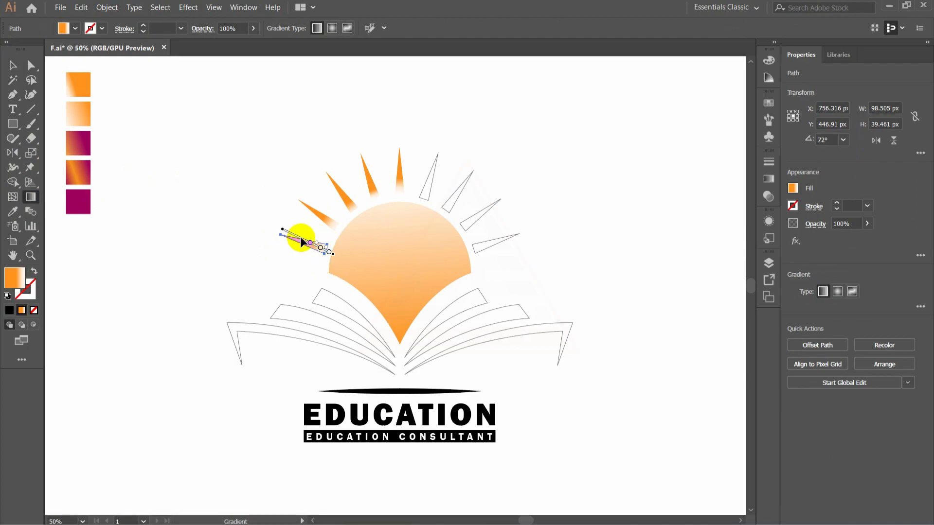
{"action": "key", "text": "v"}
{"action": "left_click", "coordinate": [632, 193]}
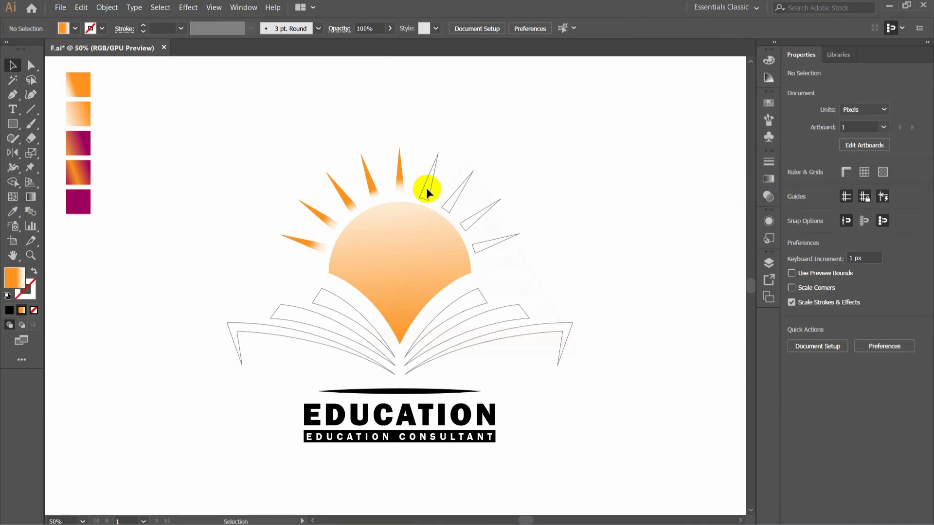
- Fill the first ray right of the centre ray with the orange-to-white gradient swatch and align it lengthwise, fading towards the sun
{"action": "left_click", "coordinate": [434, 187]}
{"action": "left_click", "coordinate": [13, 212]}
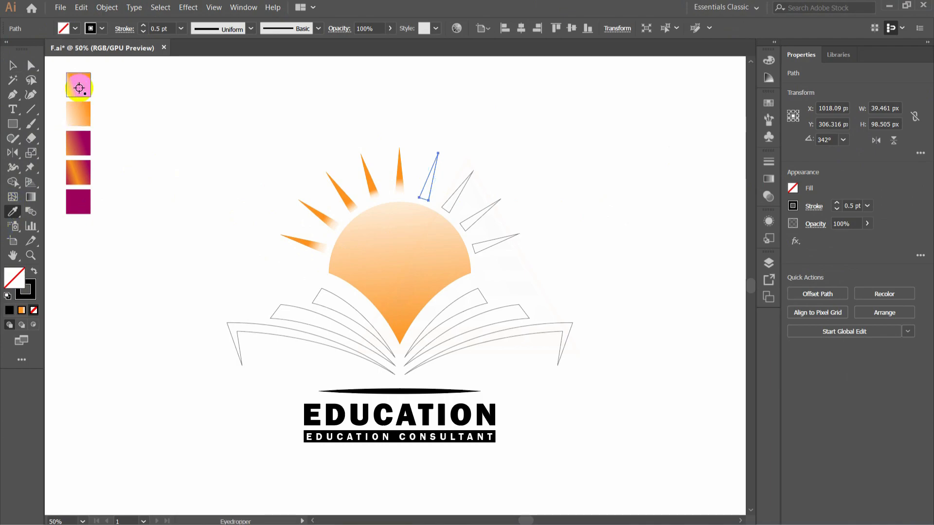
{"action": "left_click", "coordinate": [78, 85]}
{"action": "left_click", "coordinate": [31, 197]}
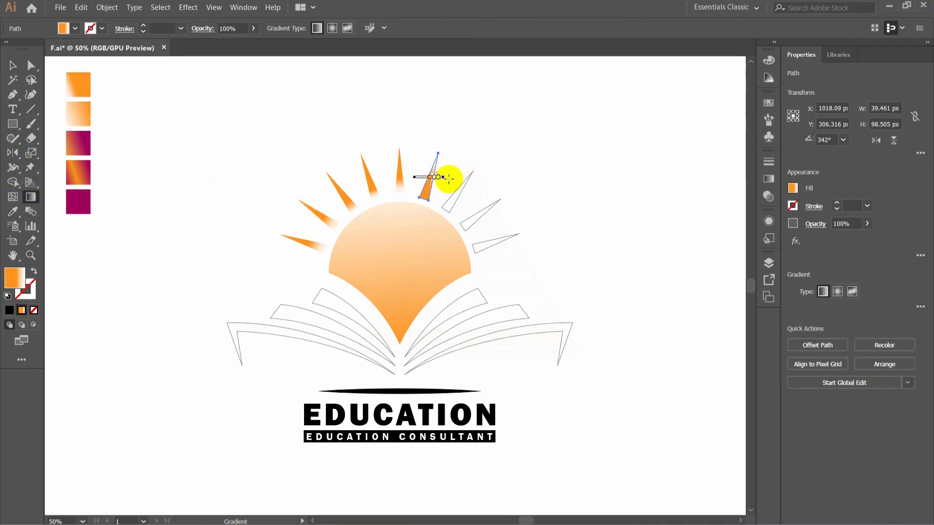
{"action": "left_click_drag", "start_coordinate": [445, 178], "coordinate": [415, 212]}
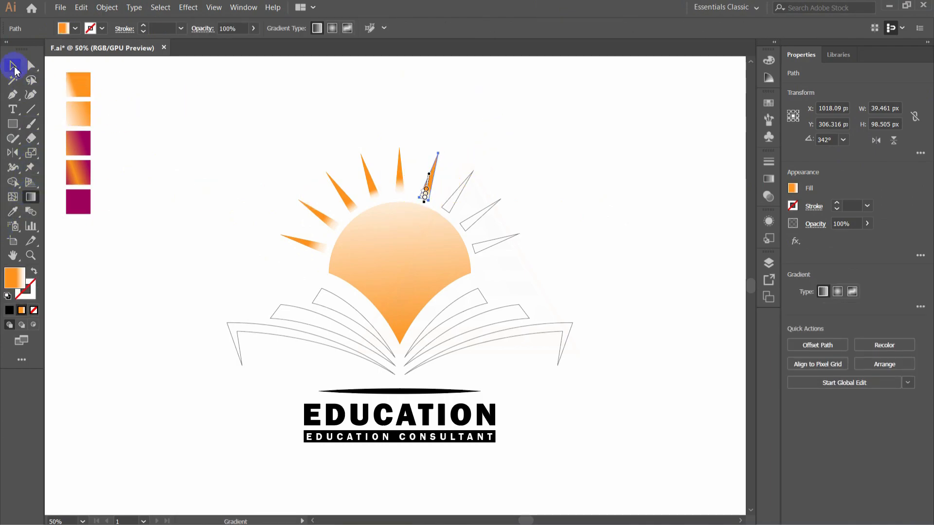
{"action": "left_click", "coordinate": [16, 69]}
- Apply the orange-to-white gradient swatch to the second ray right of the centre ray, running from orange tip to white base
{"action": "left_click", "coordinate": [453, 192]}
{"action": "left_click", "coordinate": [29, 244]}
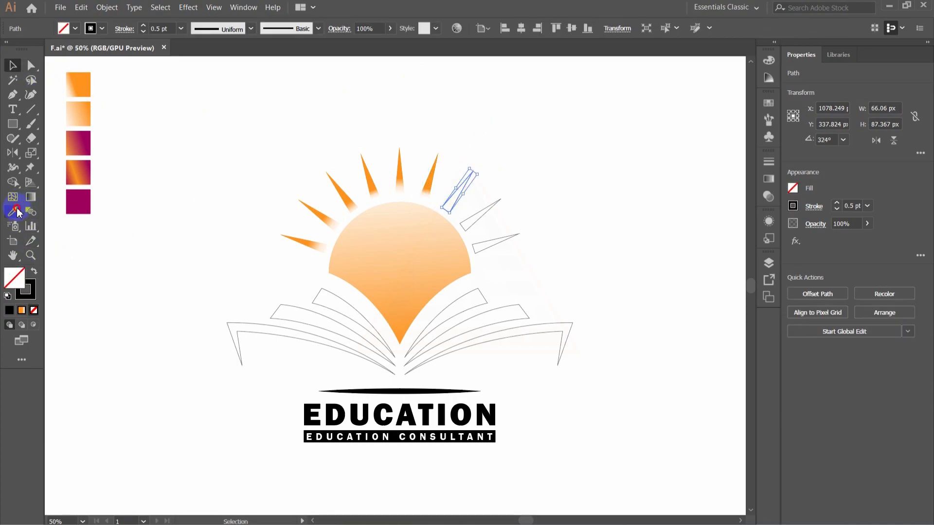
{"action": "left_click", "coordinate": [78, 84]}
{"action": "left_click", "coordinate": [30, 197]}
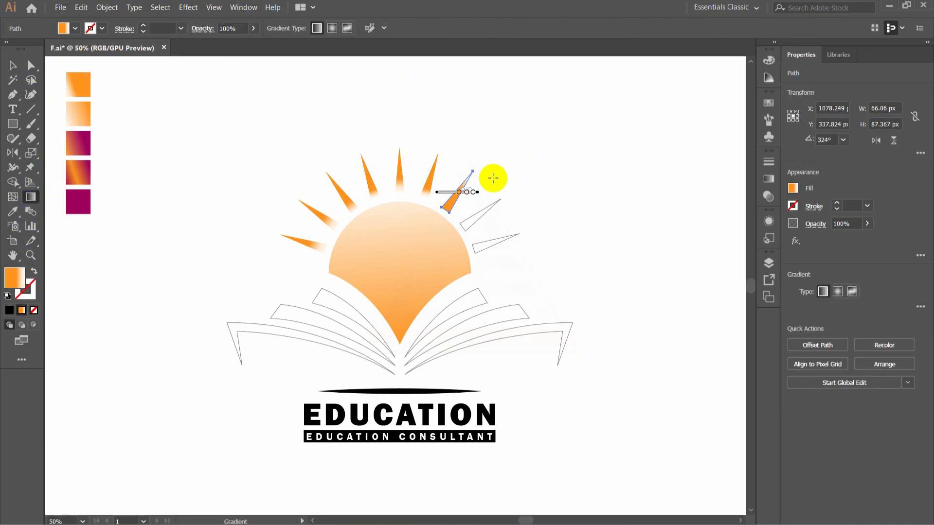
{"action": "left_click_drag", "start_coordinate": [471, 172], "coordinate": [399, 243]}
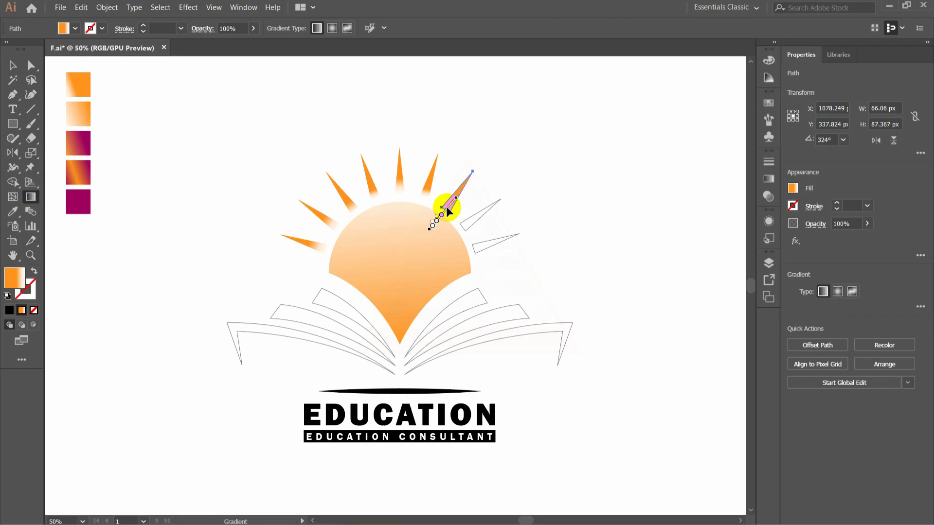
{"action": "left_click_drag", "start_coordinate": [454, 195], "coordinate": [444, 204]}
{"action": "left_click", "coordinate": [12, 65]}
- Give the third ray right of the centre ray the orange-to-white swatch gradient, angled along its length with white at the base
{"action": "left_click", "coordinate": [483, 214]}
{"action": "key", "text": "i"}
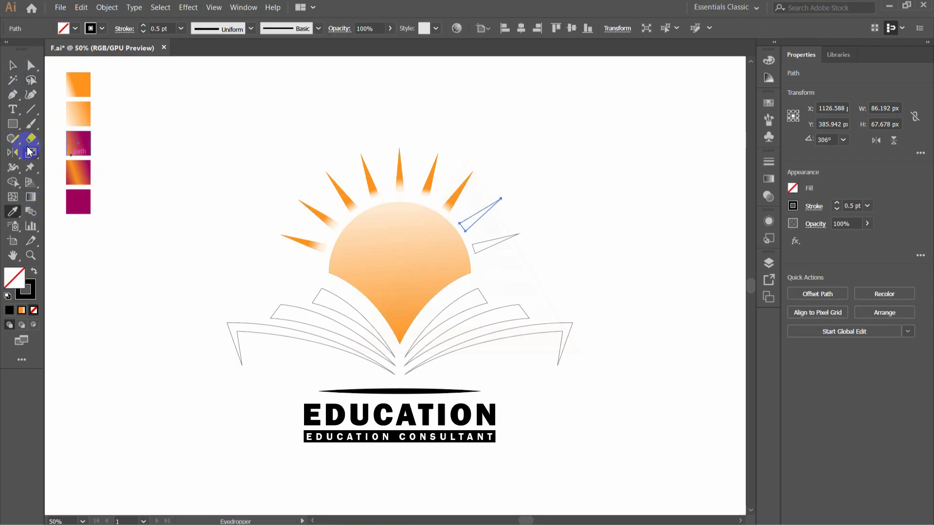
{"action": "left_click", "coordinate": [78, 84]}
{"action": "left_click", "coordinate": [30, 197]}
{"action": "mouse_move", "coordinate": [509, 217]}
{"action": "left_mouse_down"}
{"action": "mouse_move", "coordinate": [417, 254]}
{"action": "mouse_move", "coordinate": [407, 246]}
{"action": "left_mouse_up"}
{"action": "mouse_move", "coordinate": [459, 214]}
{"action": "left_mouse_down"}
{"action": "mouse_move", "coordinate": [468, 221]}
{"action": "mouse_move", "coordinate": [487, 207]}
{"action": "left_mouse_up"}
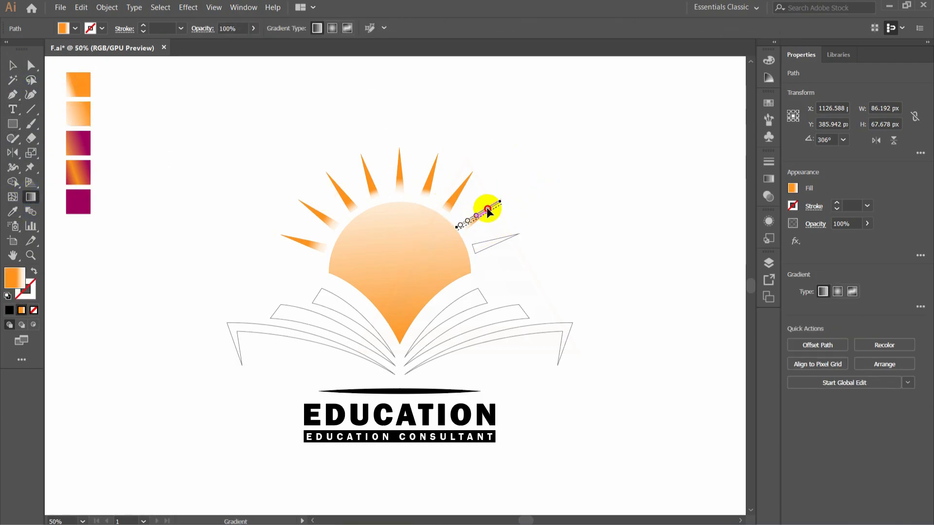
{"action": "key", "text": "v"}
- Colour the lowest right ray with the orange-to-white gradient swatch and tilt the gradient along the ray, fading towards the sun
{"action": "left_click", "coordinate": [488, 248]}
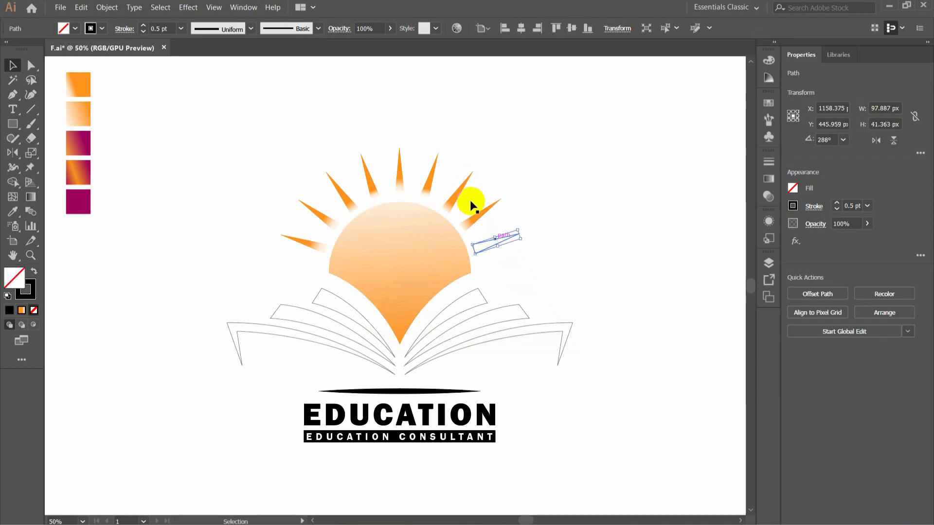
{"action": "key", "text": "i"}
{"action": "left_click", "coordinate": [79, 87]}
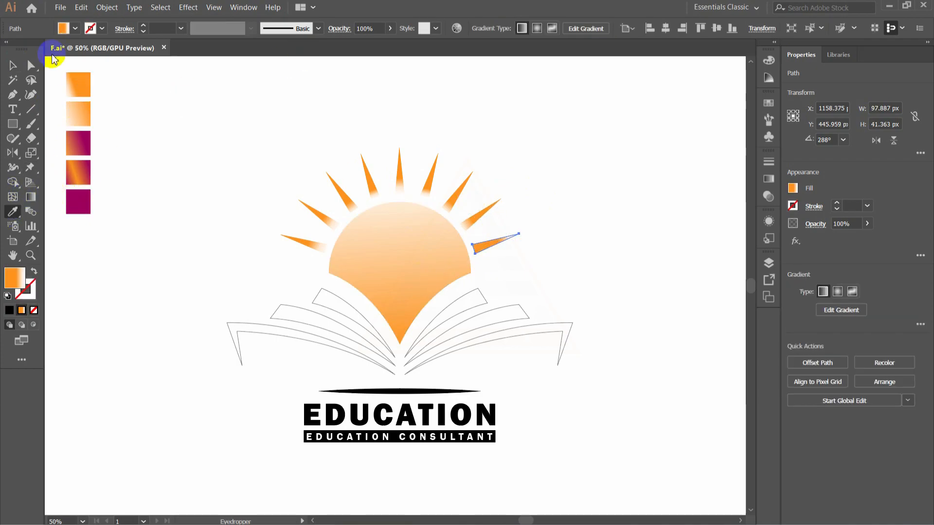
{"action": "left_click", "coordinate": [30, 196]}
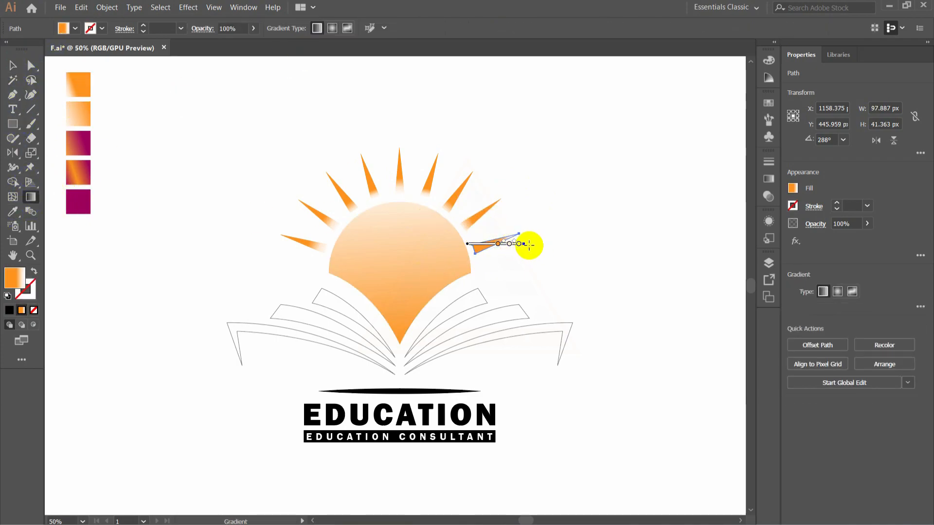
{"action": "left_click_drag", "start_coordinate": [526, 250], "coordinate": [409, 264]}
{"action": "left_click_drag", "start_coordinate": [464, 249], "coordinate": [503, 240]}
{"action": "left_click", "coordinate": [13, 65]}
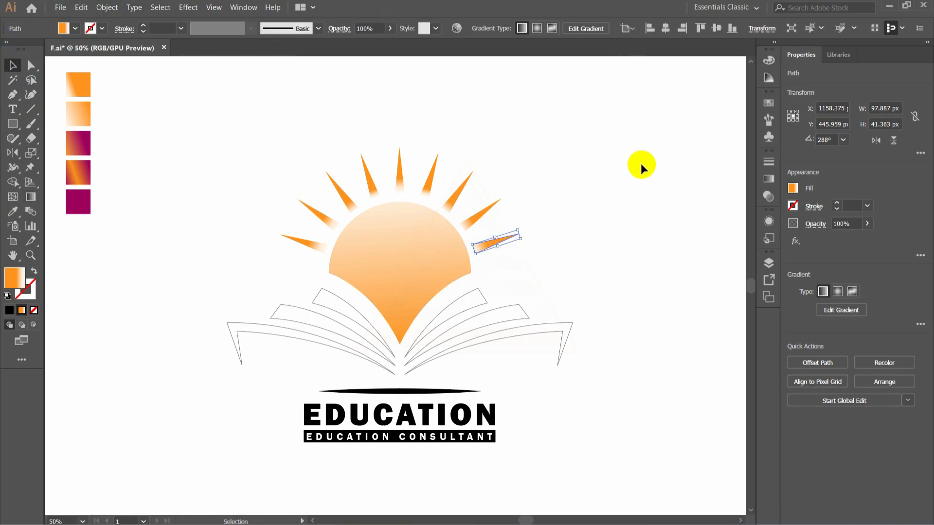
{"action": "left_click", "coordinate": [641, 166]}
- Fill the right half of the book with the two-colour magenta and orange gradient swatch
{"action": "left_click", "coordinate": [444, 319]}
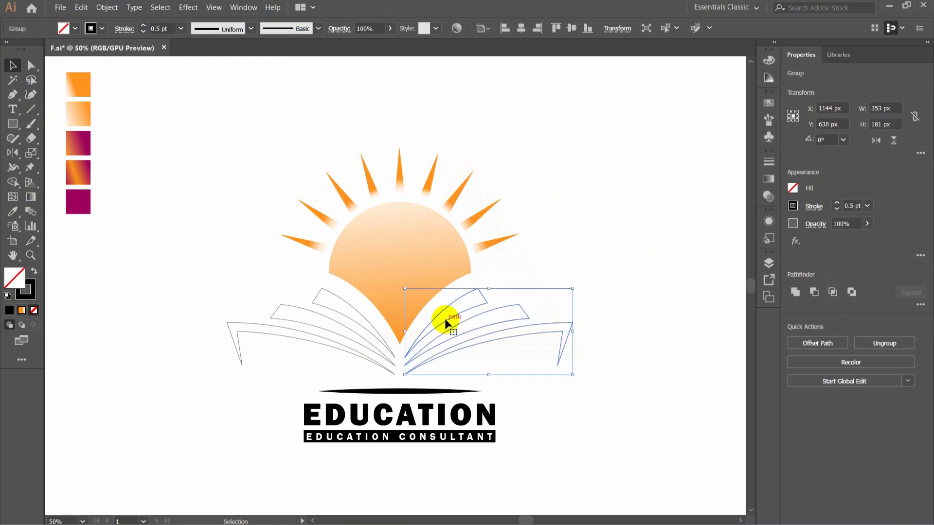
{"action": "left_click", "coordinate": [13, 211]}
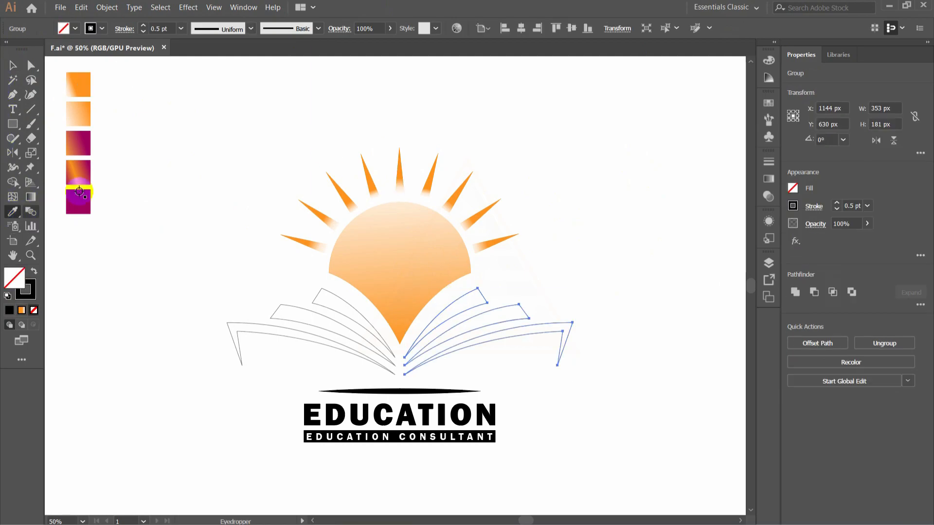
{"action": "left_click", "coordinate": [76, 149]}
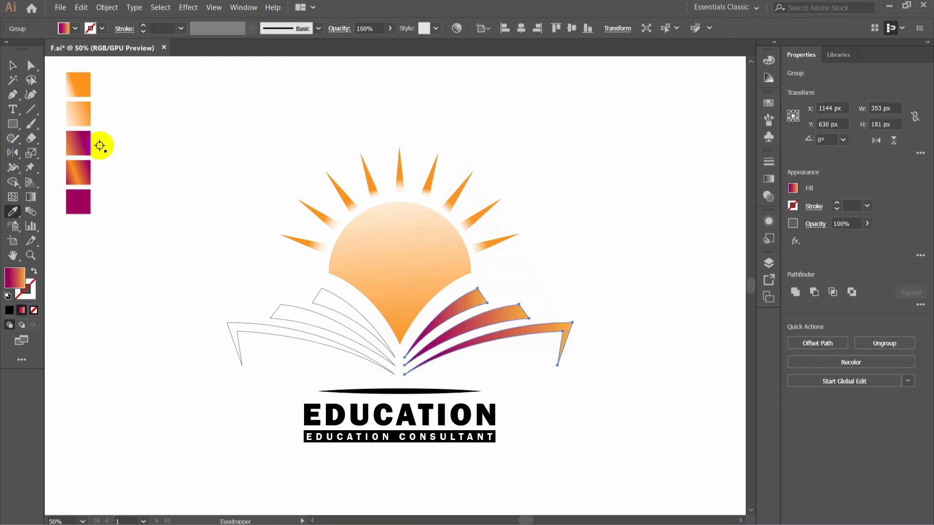
{"action": "key", "text": "v"}
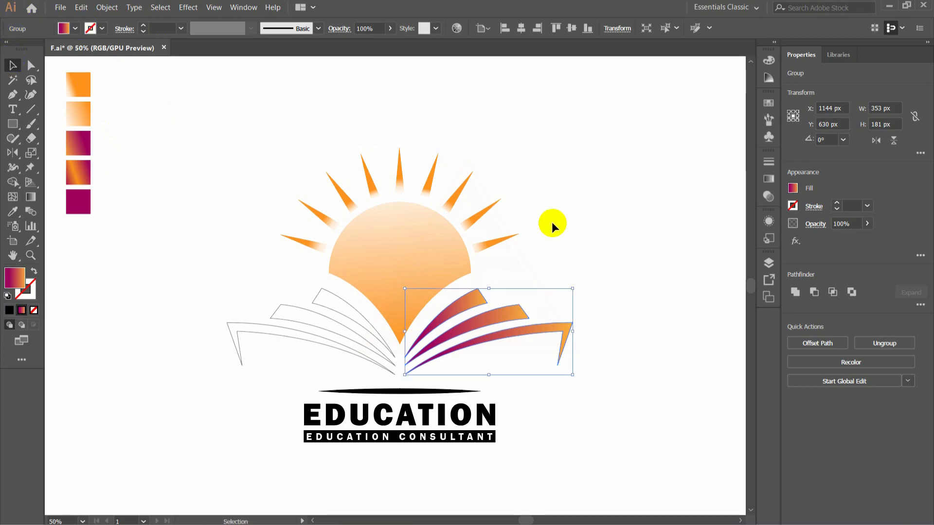
- Reverse the right book half's gradient so orange sits at 25.81% near the spine and magenta at the outer end
{"action": "left_click", "coordinate": [769, 178]}
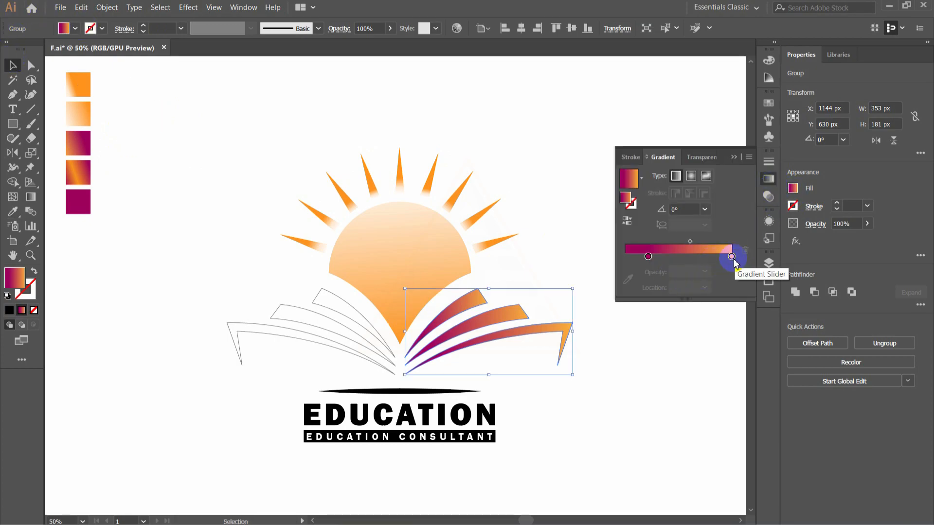
{"action": "mouse_move", "coordinate": [731, 256]}
{"action": "left_mouse_down"}
{"action": "mouse_move", "coordinate": [670, 257]}
{"action": "mouse_move", "coordinate": [731, 256]}
{"action": "left_mouse_up"}
{"action": "left_click_drag", "start_coordinate": [671, 257], "coordinate": [654, 261]}
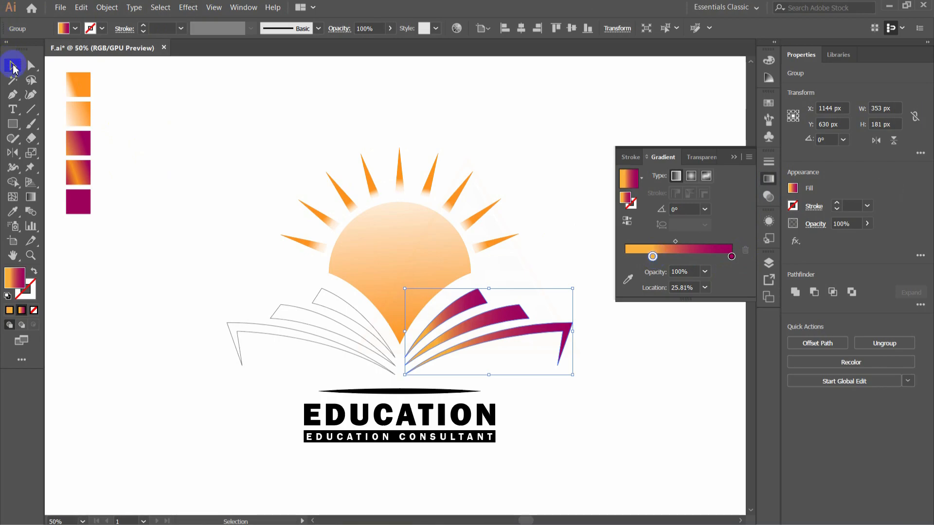
{"action": "left_click", "coordinate": [214, 220]}
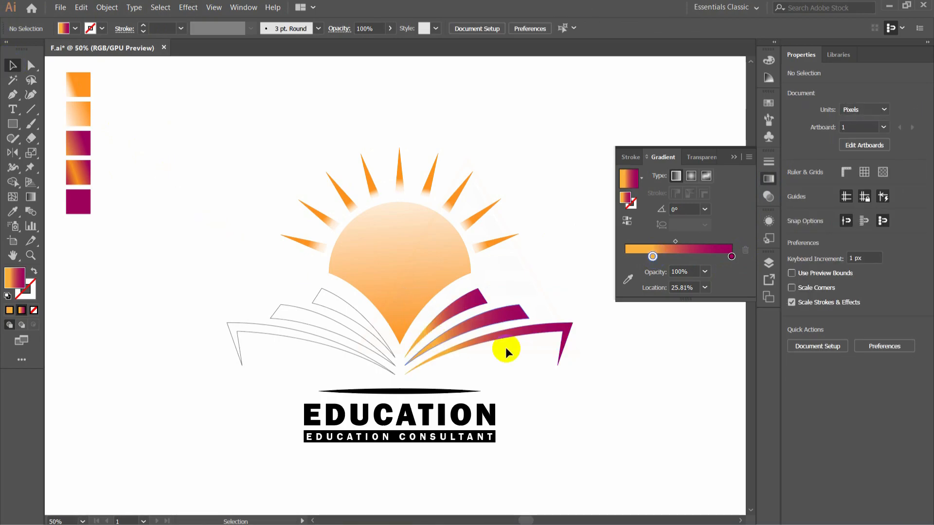
- Copy the orange-to-magenta gradient fill from the right book half to the left half
{"action": "left_click", "coordinate": [372, 329]}
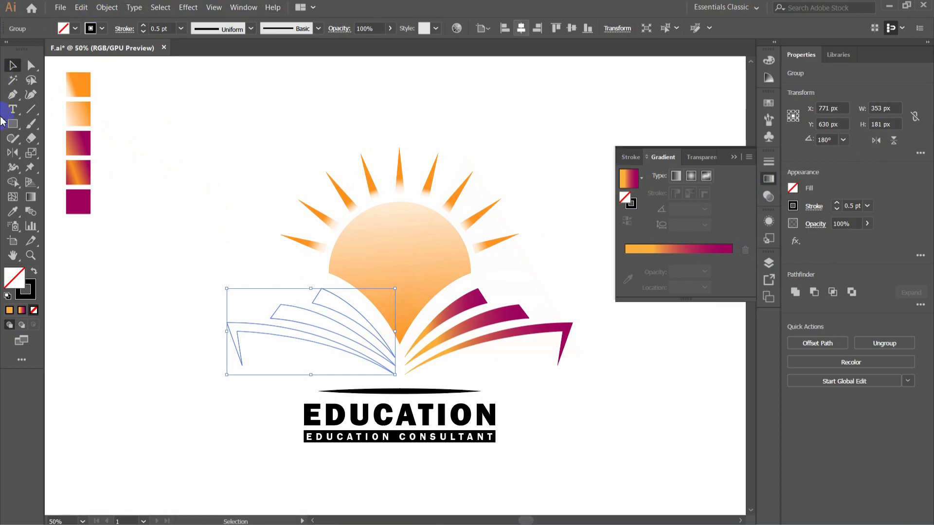
{"action": "left_click", "coordinate": [16, 213]}
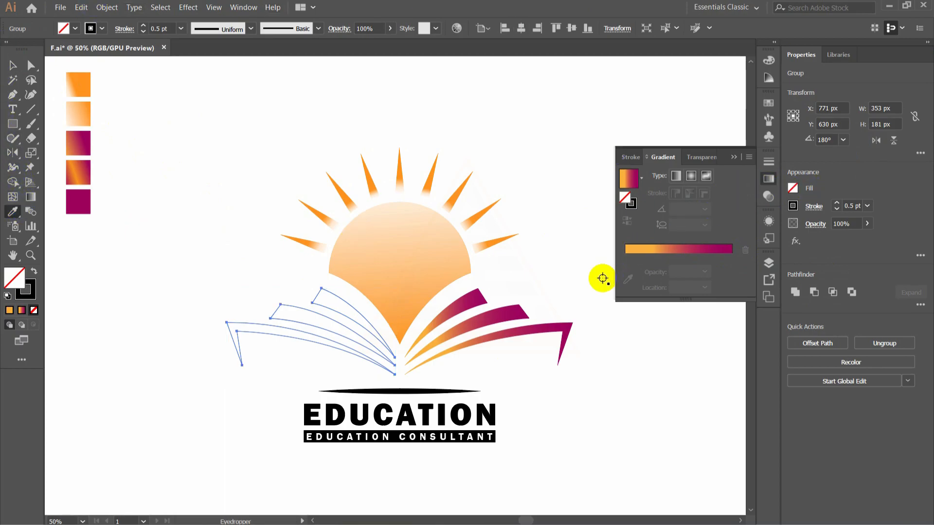
{"action": "left_click", "coordinate": [504, 312]}
{"action": "left_click", "coordinate": [14, 70]}
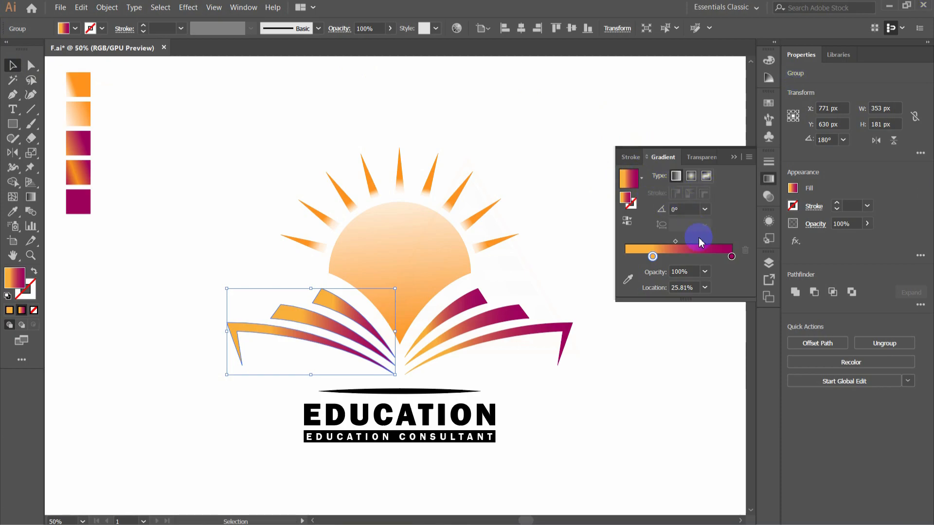
- Mirror the left book half's gradient by placing the magenta stop at 28.94% and the orange stop at 78.99%
{"action": "left_click_drag", "start_coordinate": [652, 257], "coordinate": [737, 256]}
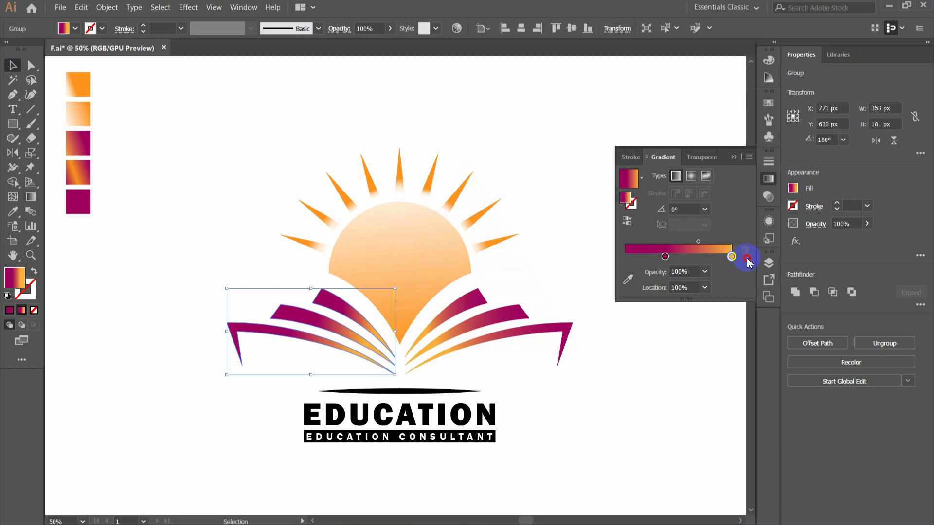
{"action": "left_click_drag", "start_coordinate": [664, 258], "coordinate": [662, 259]}
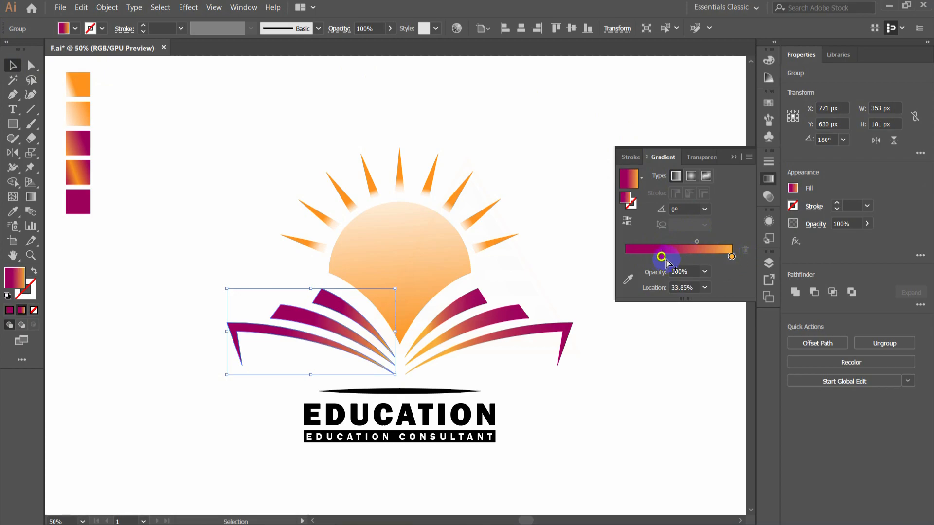
{"action": "left_click_drag", "start_coordinate": [731, 257], "coordinate": [702, 260]}
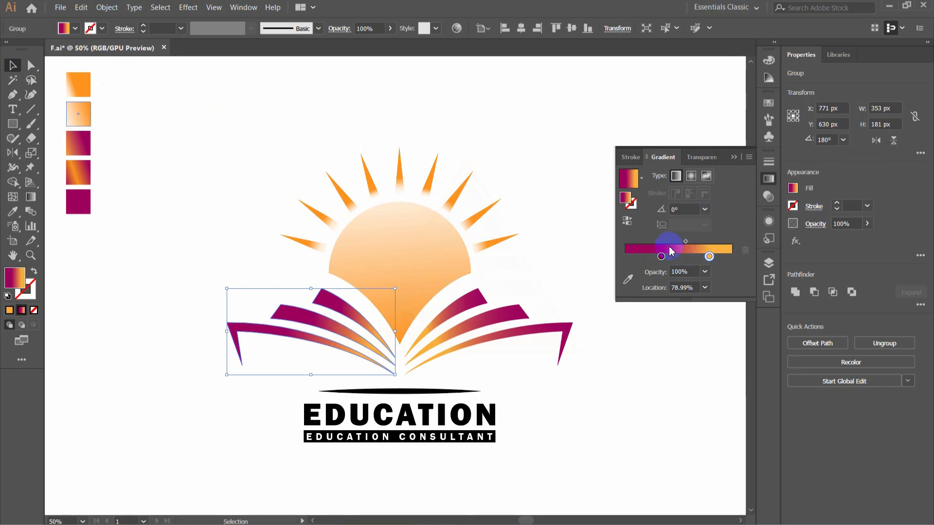
{"action": "left_click_drag", "start_coordinate": [656, 260], "coordinate": [656, 257]}
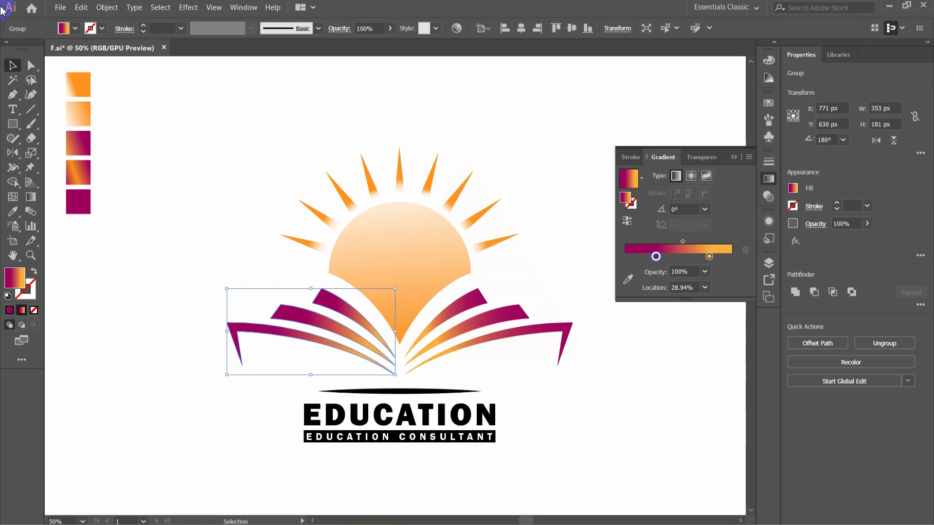
{"action": "left_click", "coordinate": [361, 104]}
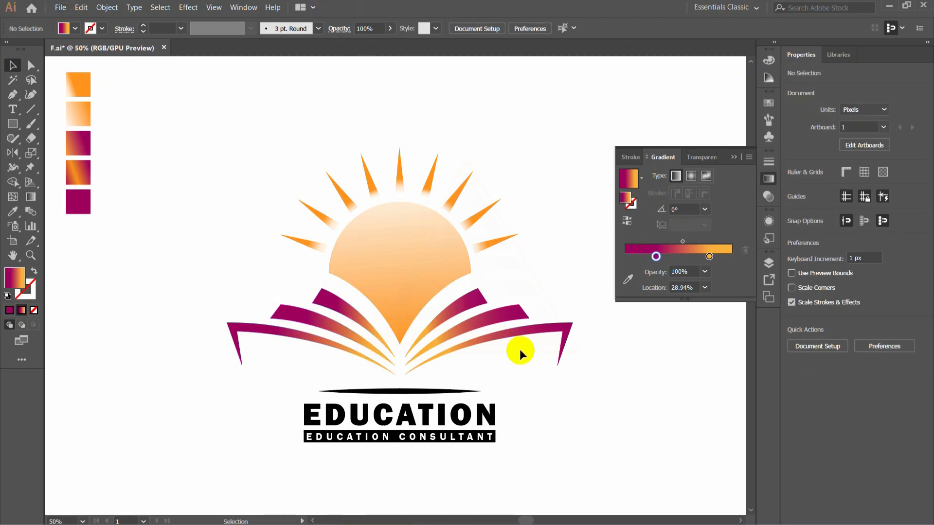
- Fill the thin ellipse above the EDUCATION lettering with the magenta-orange-magenta gradient swatch
{"action": "scroll", "coordinate": [567, 155], "scroll_direction": "down", "scroll_amount": 3}
{"action": "left_click", "coordinate": [380, 298]}
{"action": "scroll", "coordinate": [261, 273], "scroll_direction": "up", "scroll_amount": 2}
{"action": "left_click", "coordinate": [12, 182]}
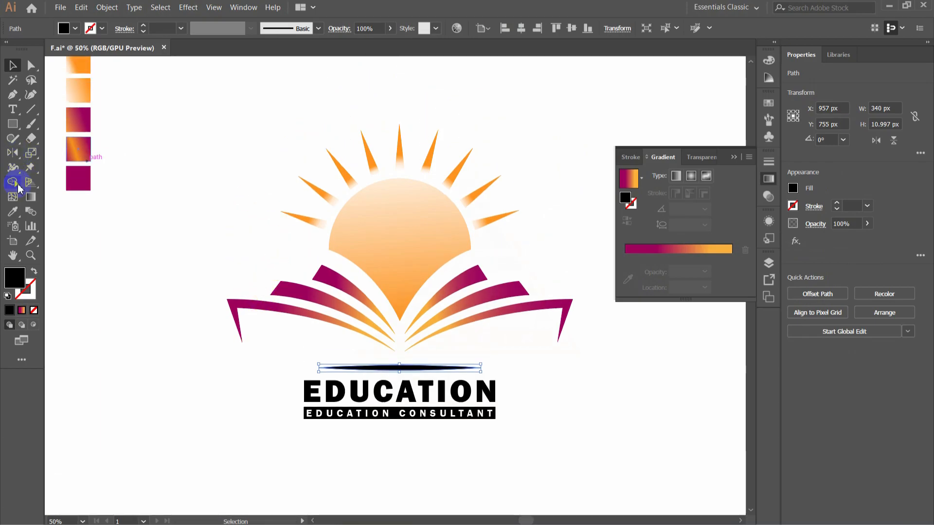
{"action": "left_click", "coordinate": [79, 149]}
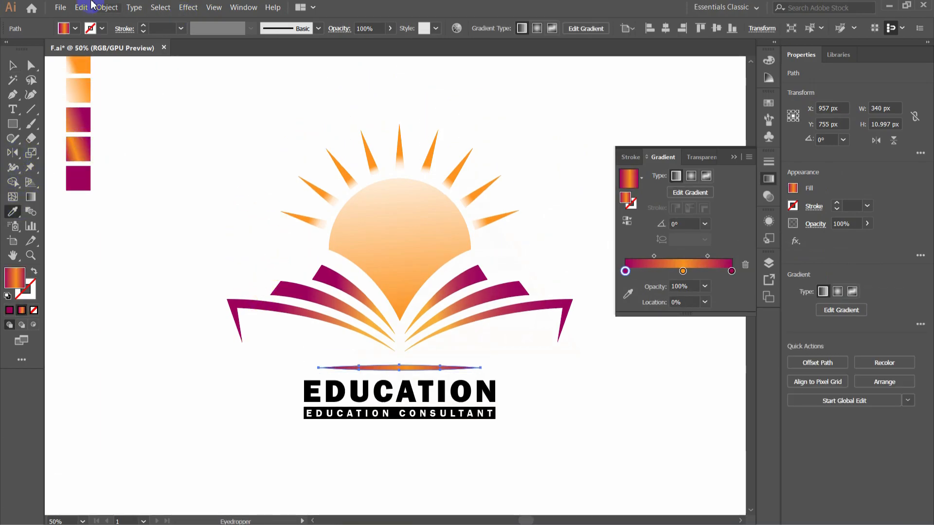
{"action": "left_click", "coordinate": [15, 68]}
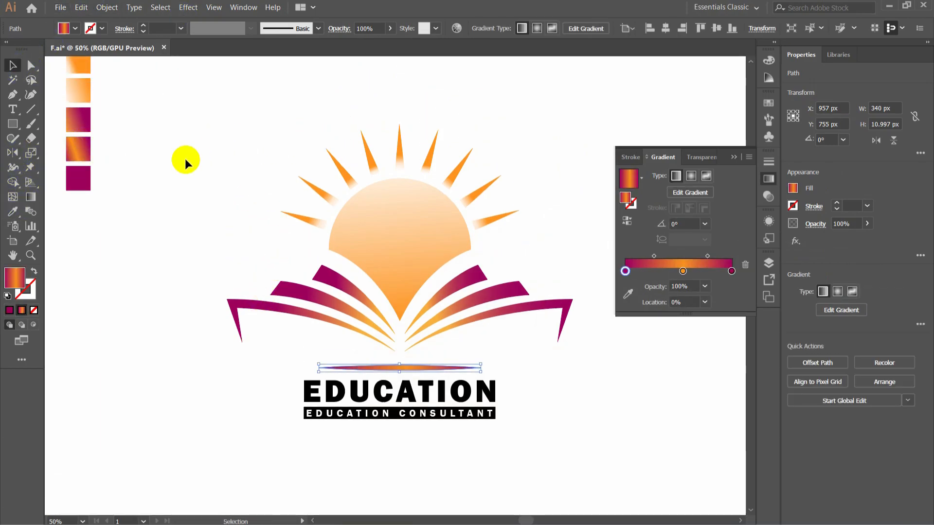
{"action": "left_click", "coordinate": [155, 224]}
- Colour the EDUCATION lettering with the solid magenta swatch
{"action": "left_click", "coordinate": [334, 384]}
{"action": "left_click", "coordinate": [12, 212]}
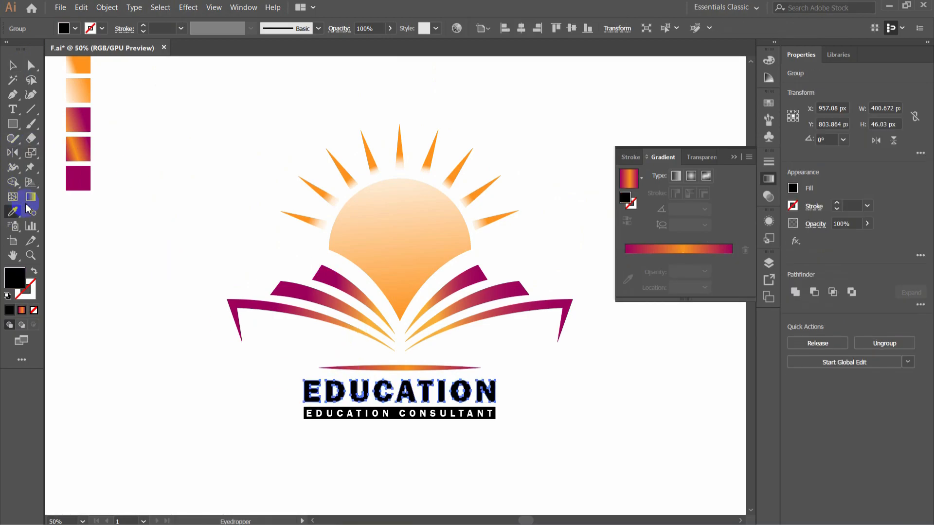
{"action": "left_click", "coordinate": [77, 178]}
{"action": "left_click", "coordinate": [12, 67]}
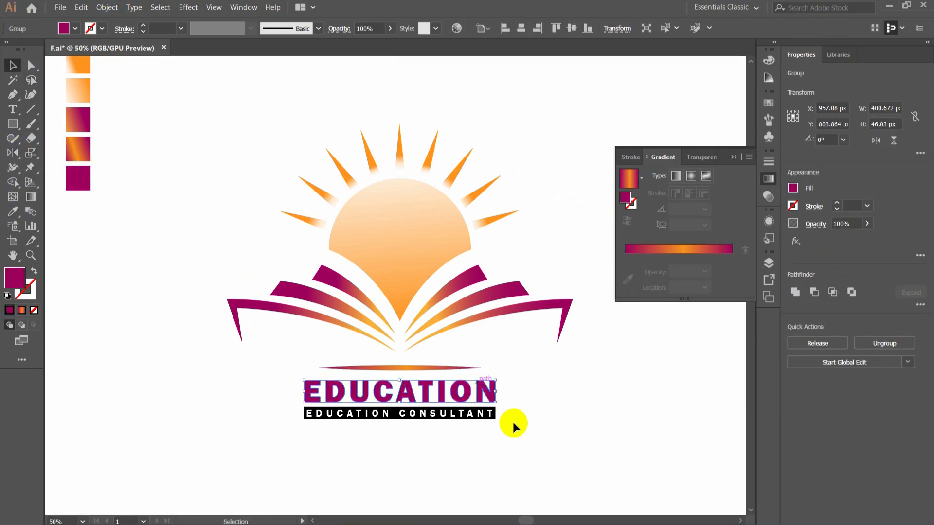
- Lock the EDUCATION CONSULTANT text and fill the black bar behind it with the solid magenta swatch colour
{"action": "left_click", "coordinate": [491, 421]}
{"action": "left_click", "coordinate": [492, 423]}
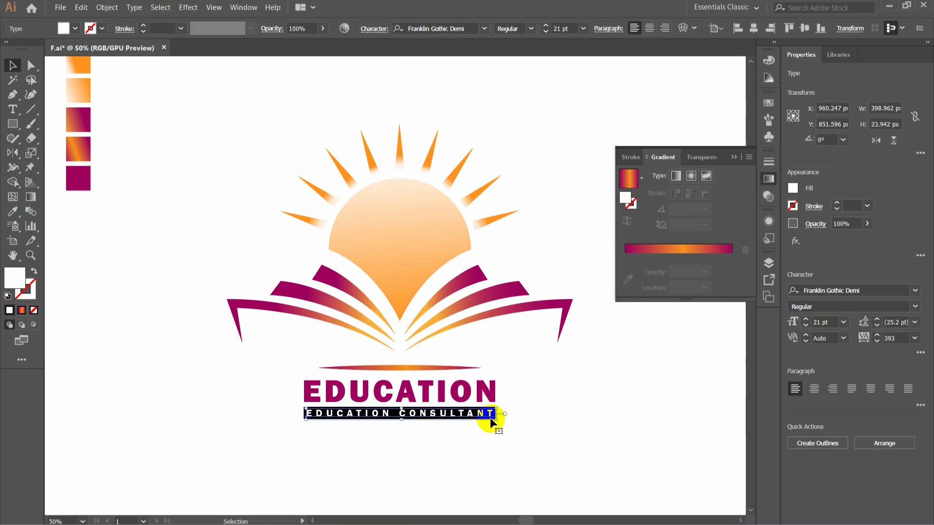
{"action": "key", "text": "ctrl+2"}
{"action": "left_click", "coordinate": [491, 419]}
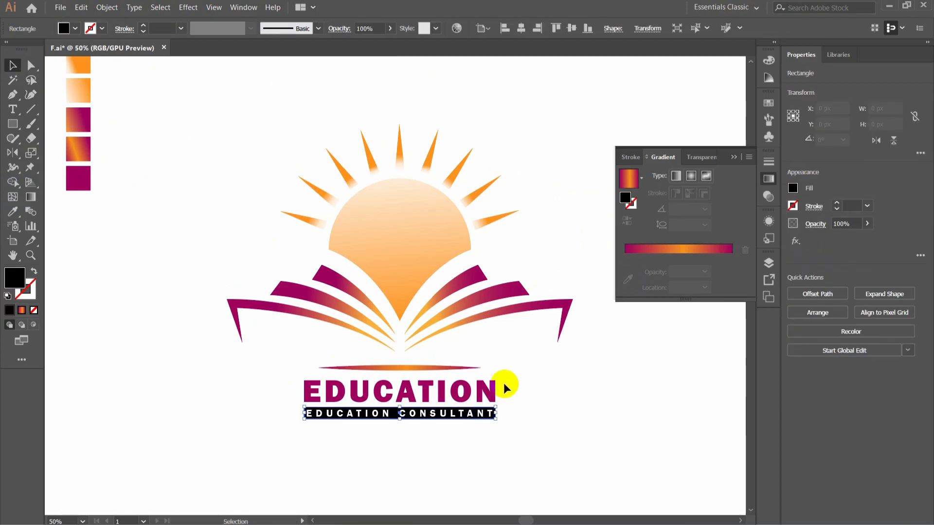
{"action": "left_click", "coordinate": [16, 214]}
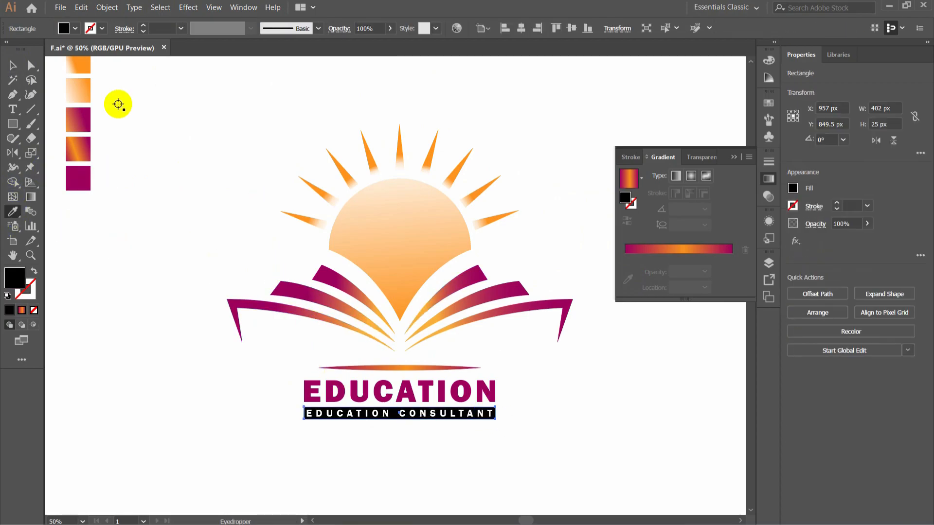
{"action": "left_click", "coordinate": [78, 178]}
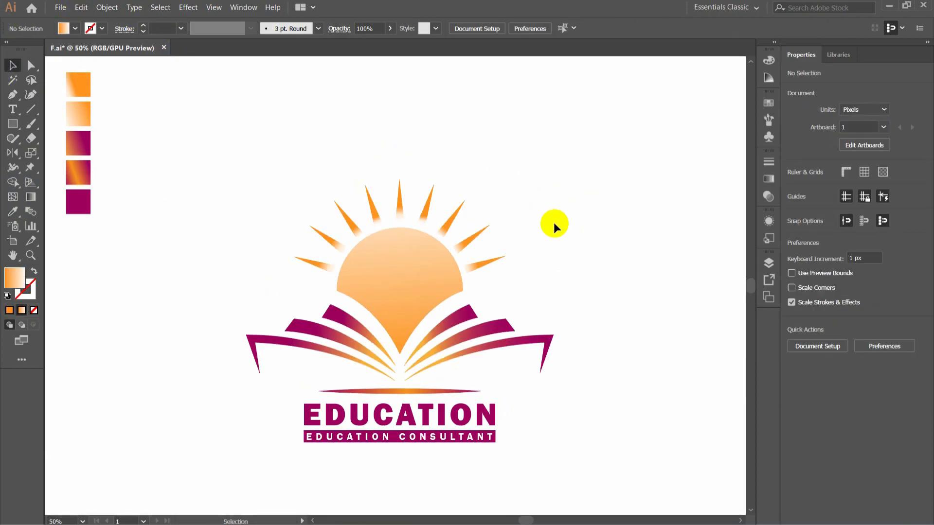
- Enlarge the EDUCATION lettering and its tagline bar together slightly, keeping them centred beneath the book
{"action": "left_click_drag", "start_coordinate": [274, 407], "coordinate": [506, 446]}
{"action": "left_click", "coordinate": [613, 350]}
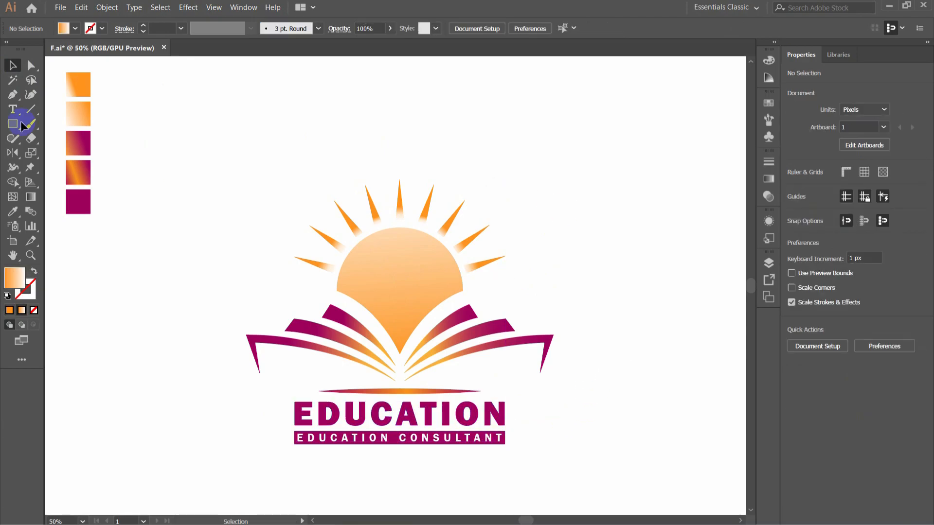
- Group all parts of the logo and centre the group horizontally and vertically on the artboard
{"action": "left_click_drag", "start_coordinate": [183, 149], "coordinate": [506, 460]}
{"action": "right_click", "coordinate": [396, 295]}
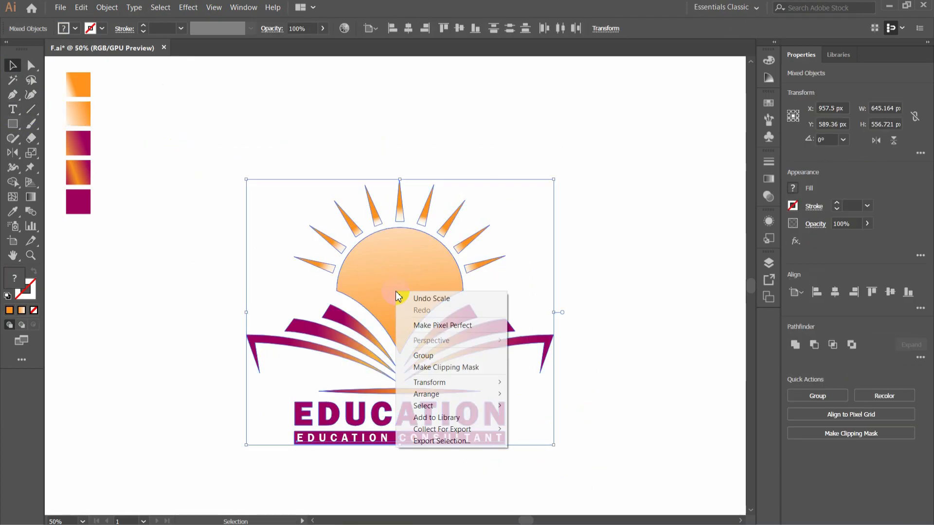
{"action": "left_click", "coordinate": [444, 357]}
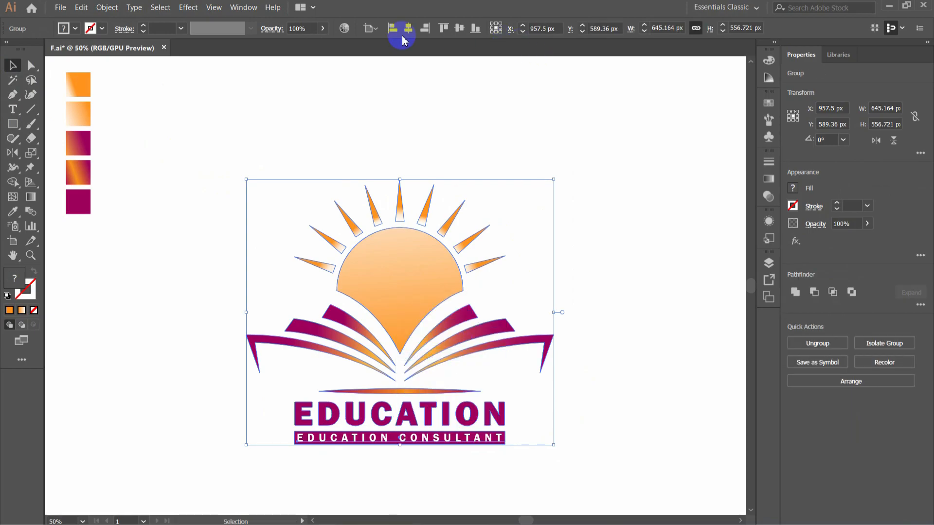
{"action": "left_click", "coordinate": [455, 30]}
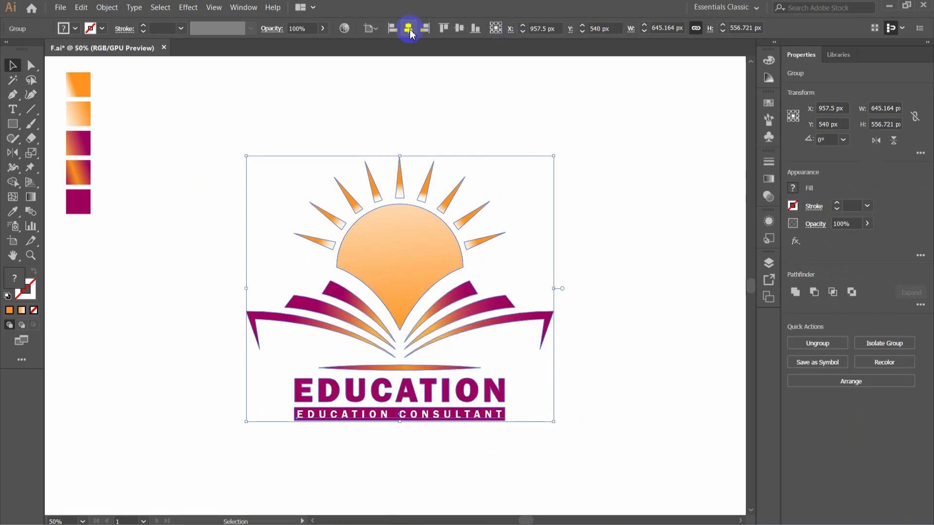
- Delete the column of five colour swatch squares beside the logo
{"action": "left_click", "coordinate": [617, 239]}
{"action": "left_click_drag", "start_coordinate": [129, 67], "coordinate": [54, 233]}
{"action": "key", "text": "Delete"}
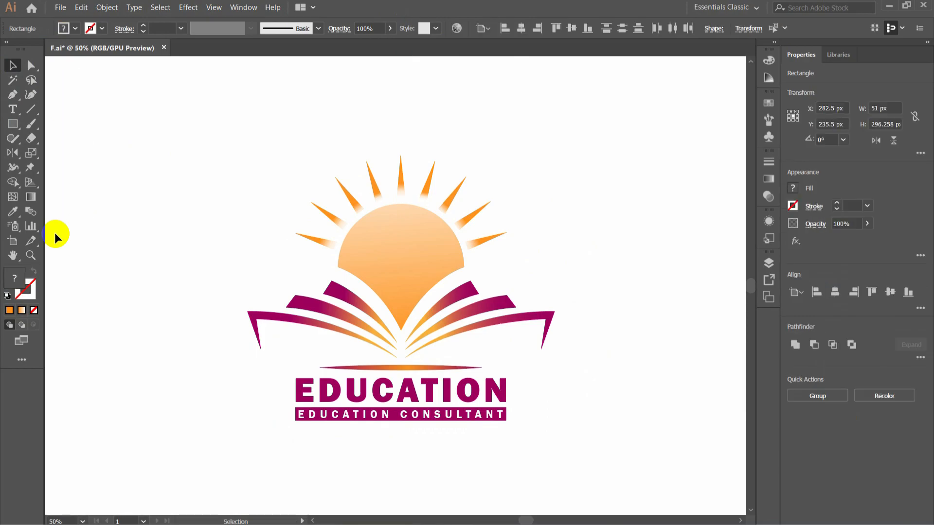